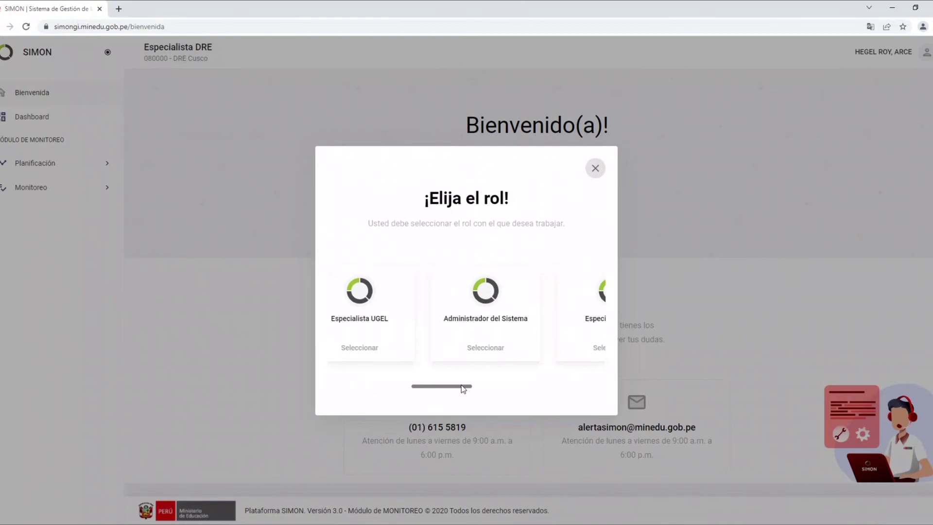
- Switch to the Administrador del Sistema role and open the dashboard results for plan PM-21 with instrument INST-33
{"action": "left_click", "coordinate": [486, 347]}
{"action": "left_click", "coordinate": [34, 119]}
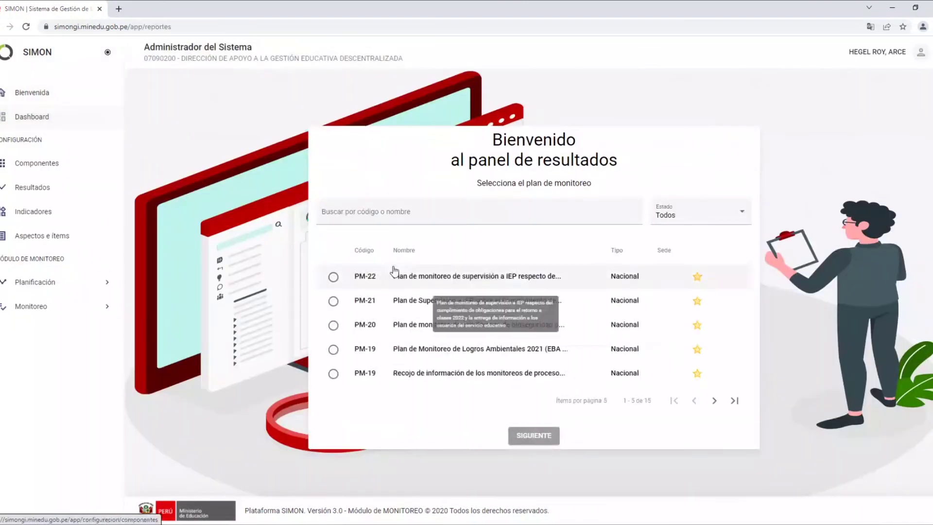
{"action": "left_click", "coordinate": [418, 302]}
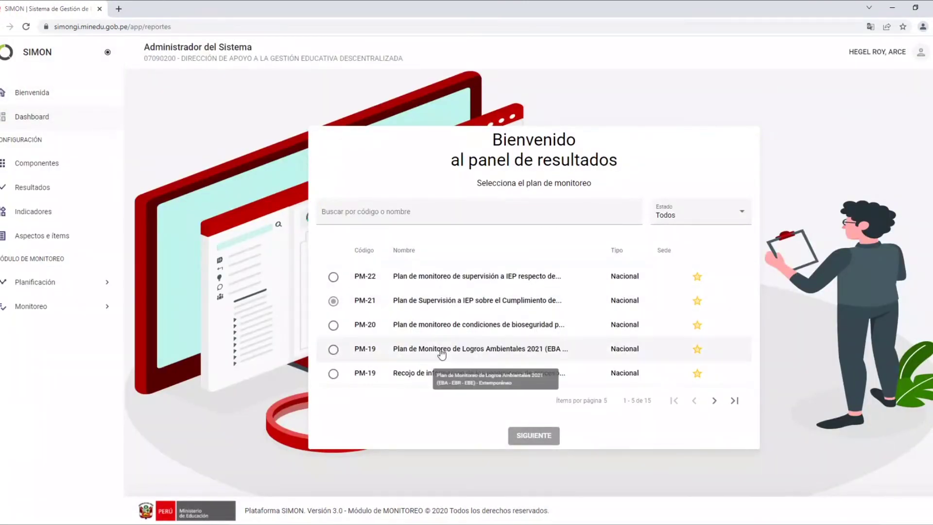
{"action": "left_click", "coordinate": [533, 436]}
{"action": "left_click", "coordinate": [374, 319]}
{"action": "left_click", "coordinate": [557, 381]}
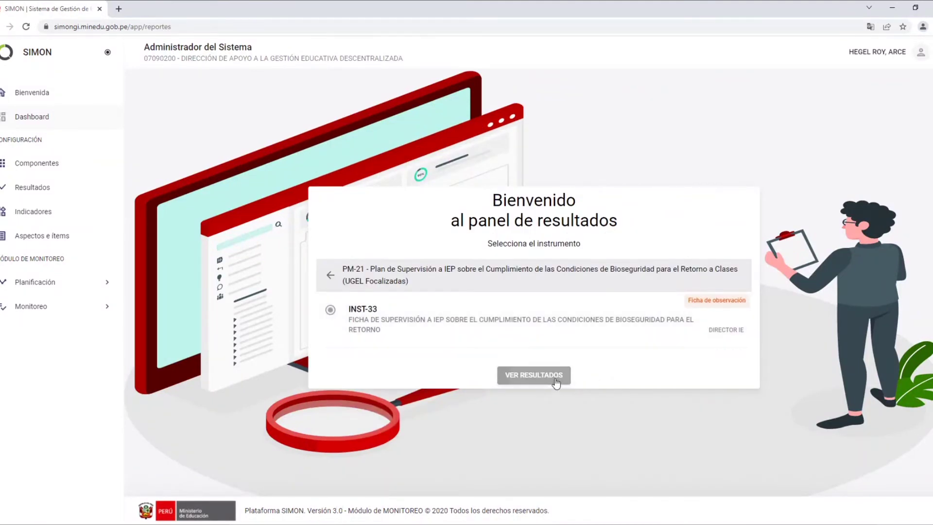
- Load the Nacional results for visit 1 with the side navigation collapsed and highlight "UGEL Focalizadas" in the plan description
{"action": "left_click", "coordinate": [284, 468]}
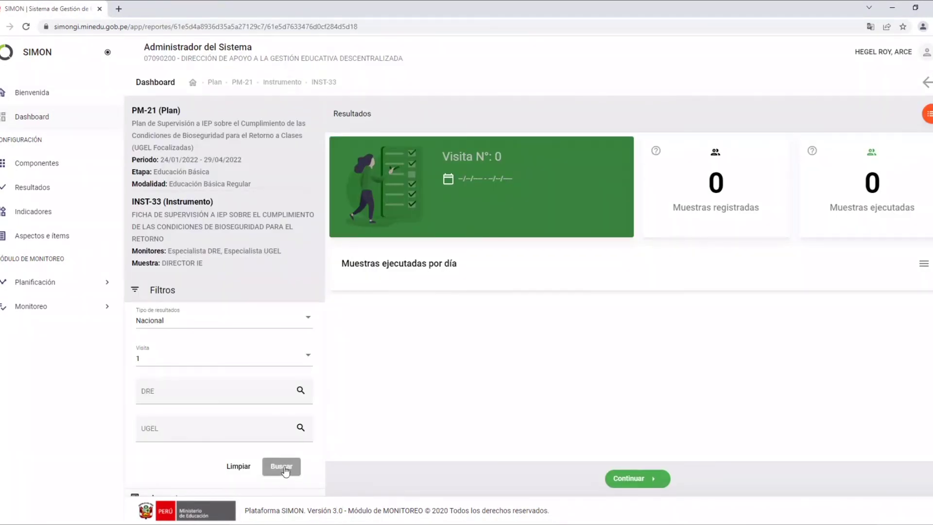
{"action": "left_click", "coordinate": [107, 54]}
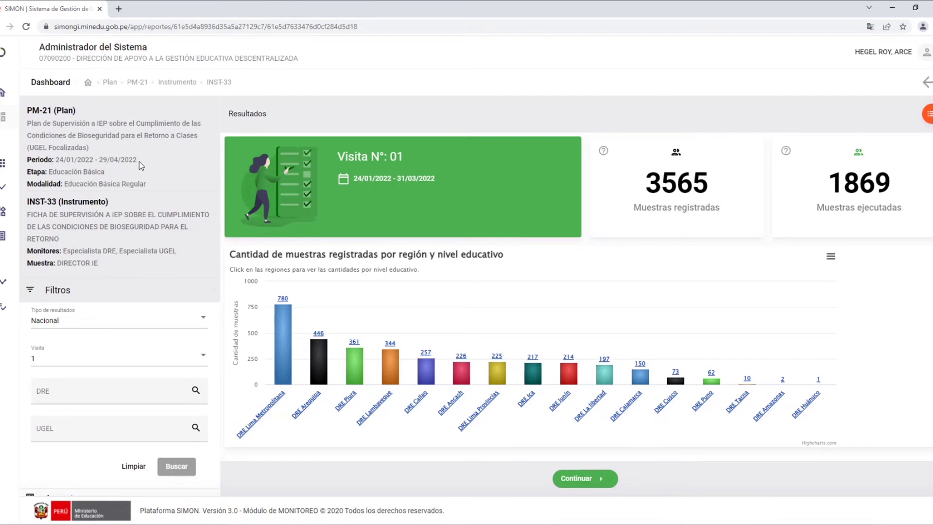
{"action": "left_click_drag", "start_coordinate": [28, 148], "coordinate": [87, 148]}
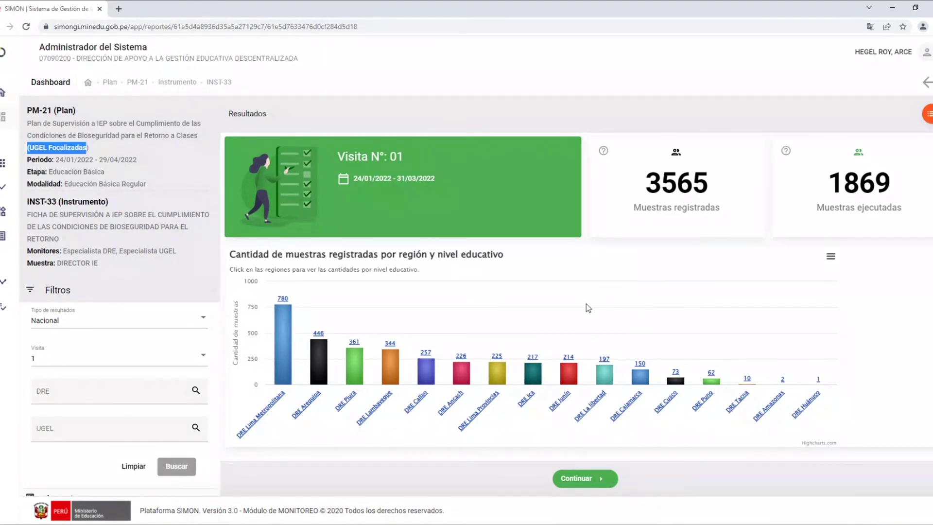
- Open the Visor de fichas ejecutadas, search the Nacional samples for visit 1 and review all columns of the Muestras table
{"action": "left_click", "coordinate": [929, 114]}
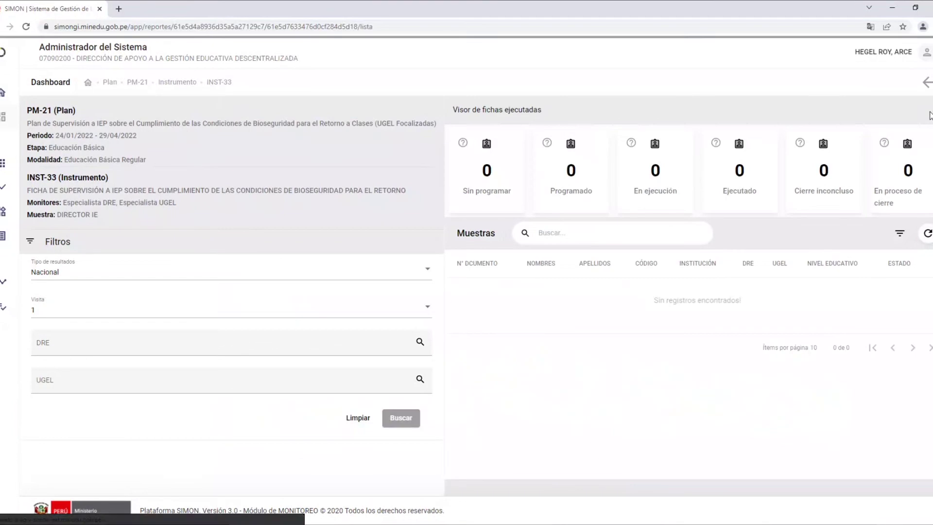
{"action": "left_click", "coordinate": [403, 419]}
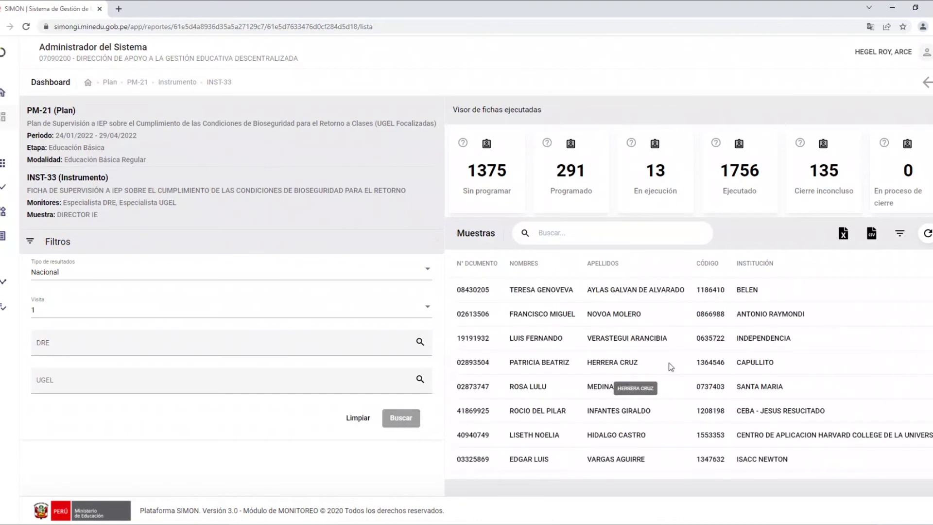
{"action": "scroll", "coordinate": [665, 357], "scroll_direction": "down", "scroll_amount": 2}
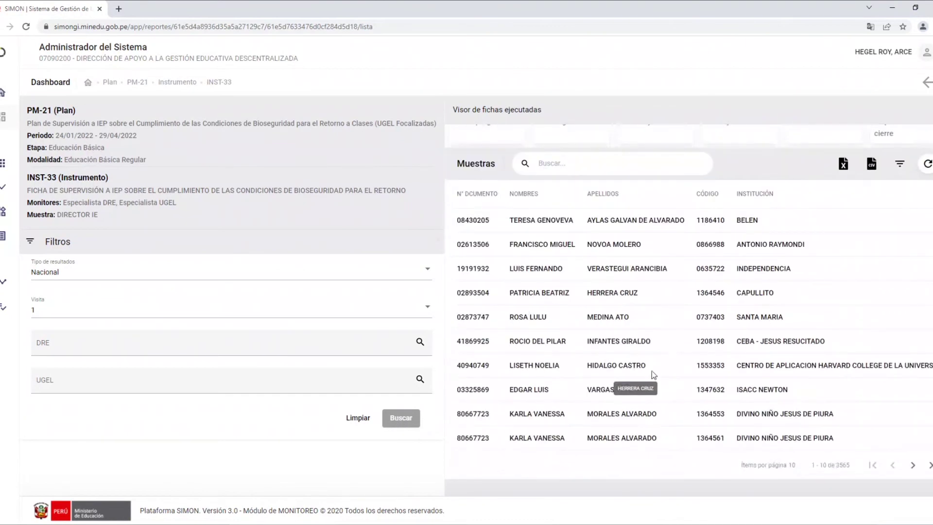
{"action": "mouse_move", "coordinate": [714, 479]}
{"action": "left_click_drag", "start_coordinate": [714, 479], "coordinate": [914, 452]}
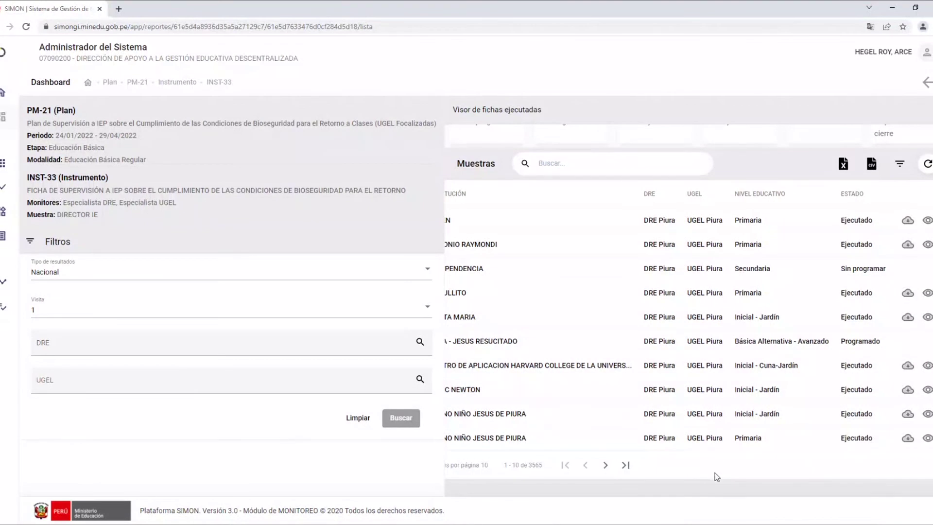
{"action": "left_click_drag", "start_coordinate": [709, 478], "coordinate": [515, 486]}
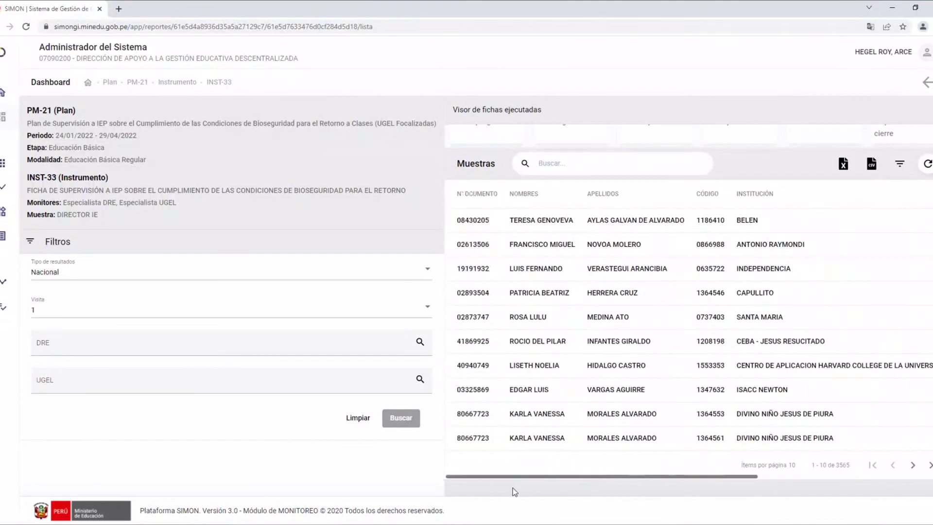
- Expand the side navigation and switch the working role to Especialista DRE with the DRE Cusco office
{"action": "mouse_move", "coordinate": [83, 94]}
{"action": "left_click", "coordinate": [107, 52]}
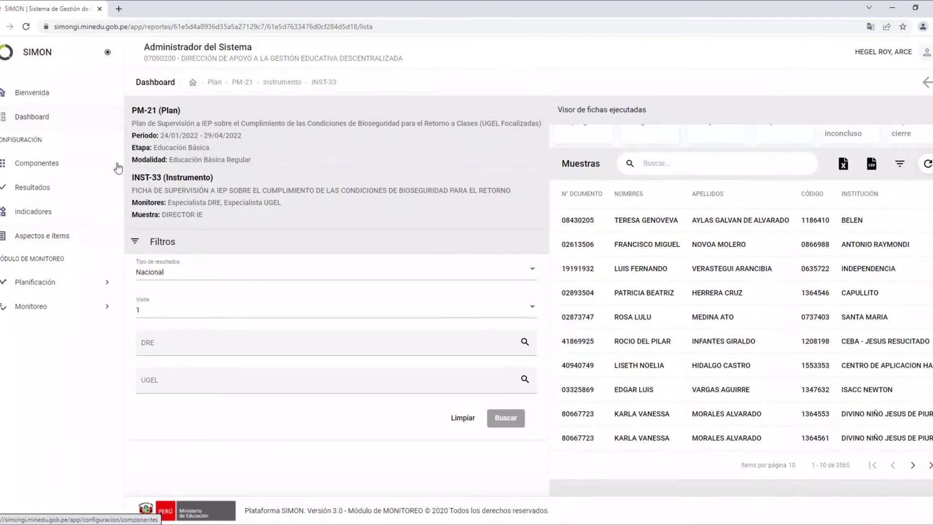
{"action": "left_click", "coordinate": [198, 48]}
{"action": "left_click_drag", "start_coordinate": [364, 387], "coordinate": [474, 387]}
{"action": "left_click", "coordinate": [507, 328]}
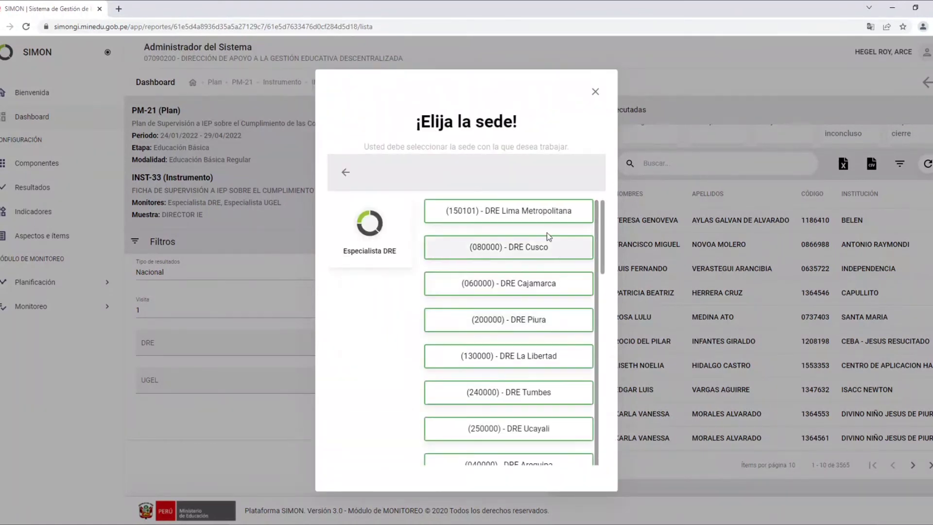
{"action": "left_click", "coordinate": [537, 245]}
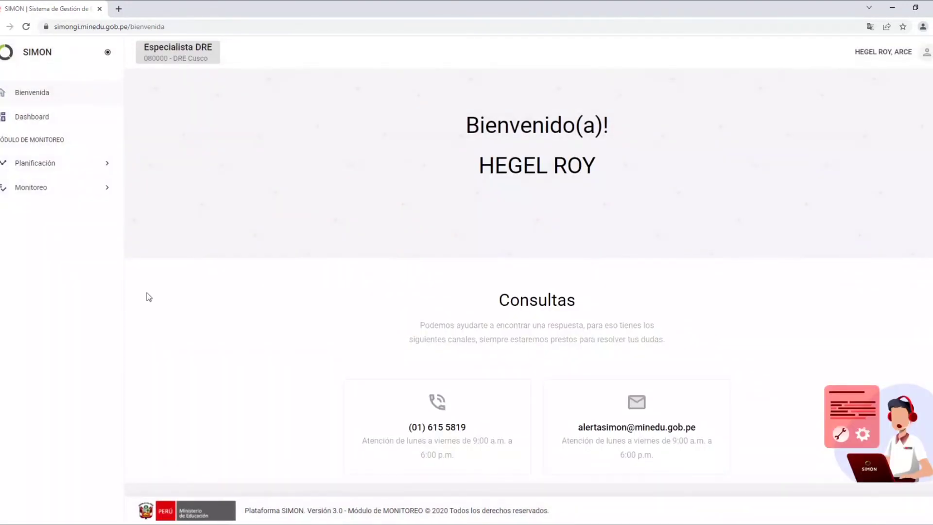
- Expand the Monitoreo section and raise the browser's page zoom to 175%
{"action": "left_click", "coordinate": [20, 188]}
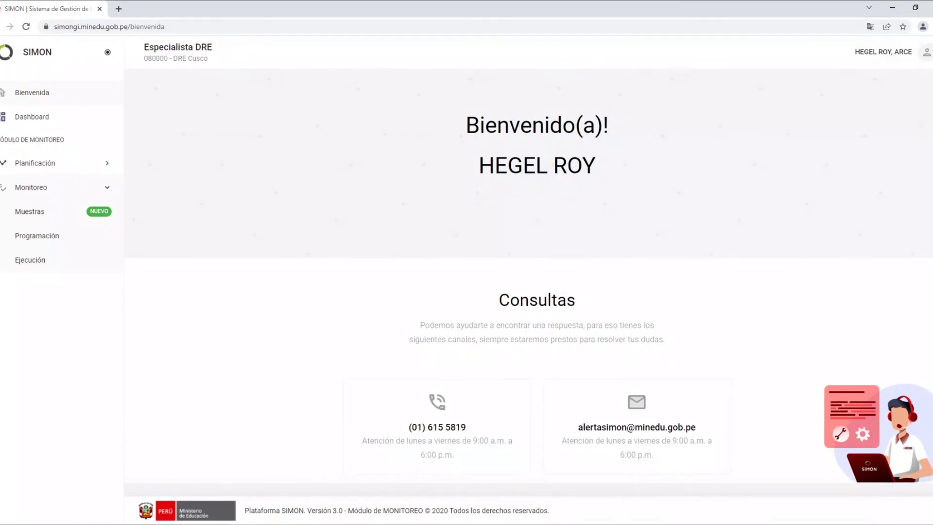
{"action": "key", "text": "alt+f"}
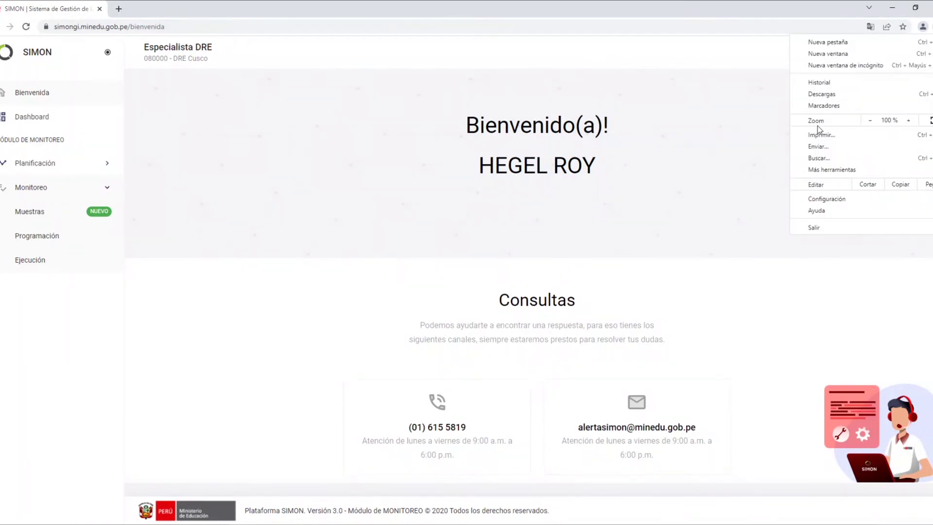
{"action": "left_click", "coordinate": [909, 120]}
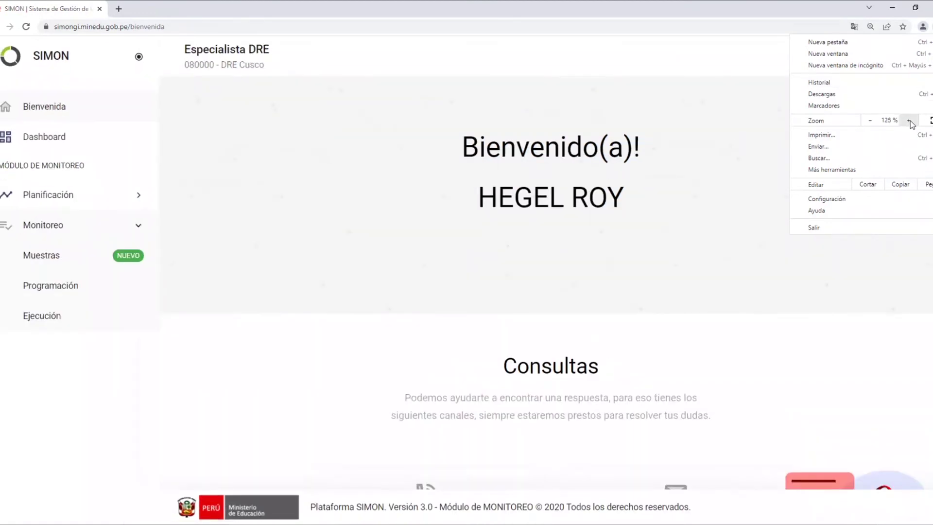
{"action": "left_click", "coordinate": [909, 120]}
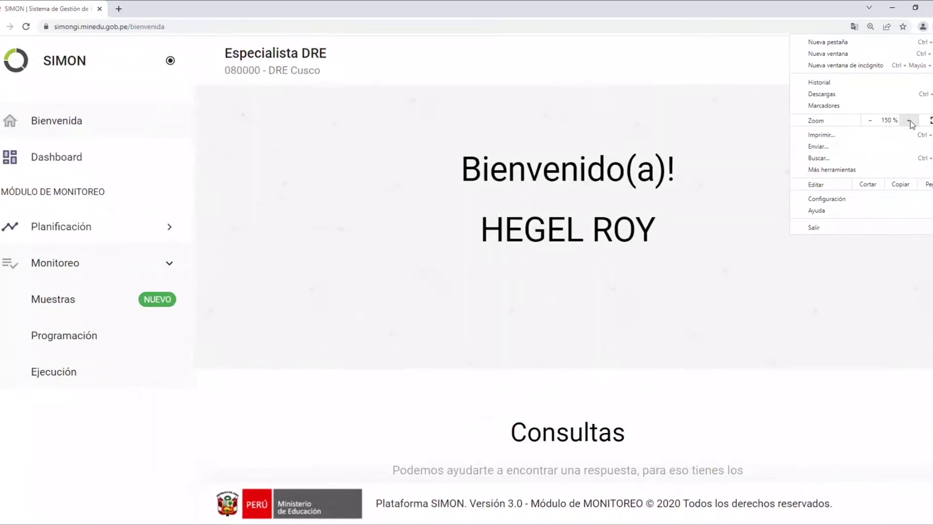
{"action": "left_click", "coordinate": [910, 121]}
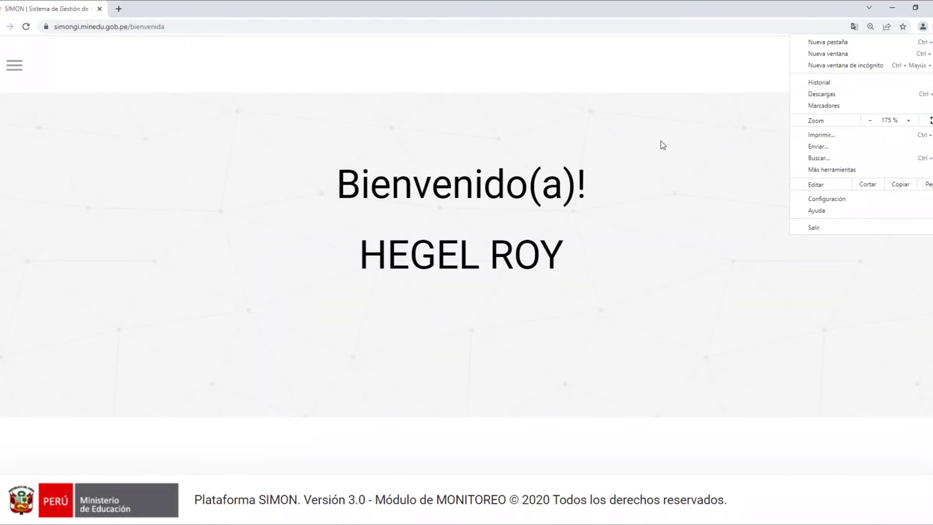
{"action": "left_click", "coordinate": [690, 138]}
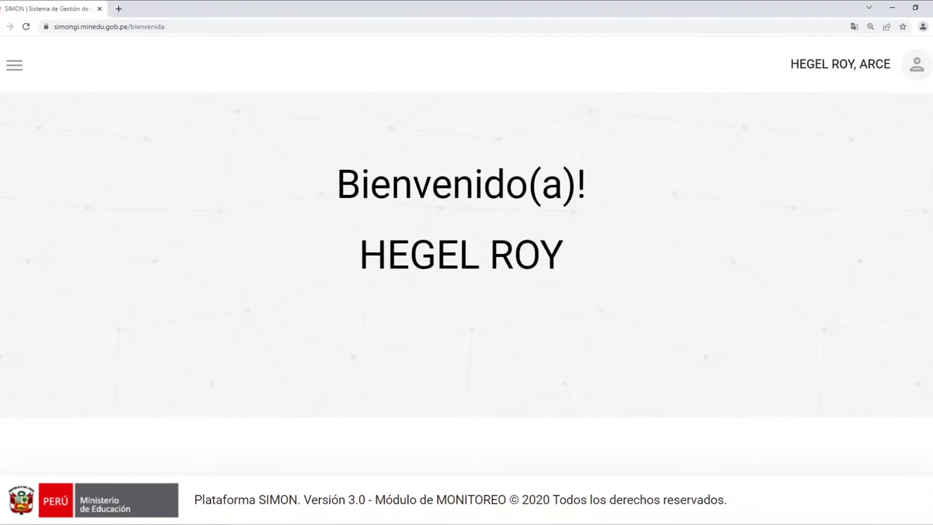
- Reduce the browser's page zoom to 100% and settle it at 125%
{"action": "key", "text": "alt+f"}
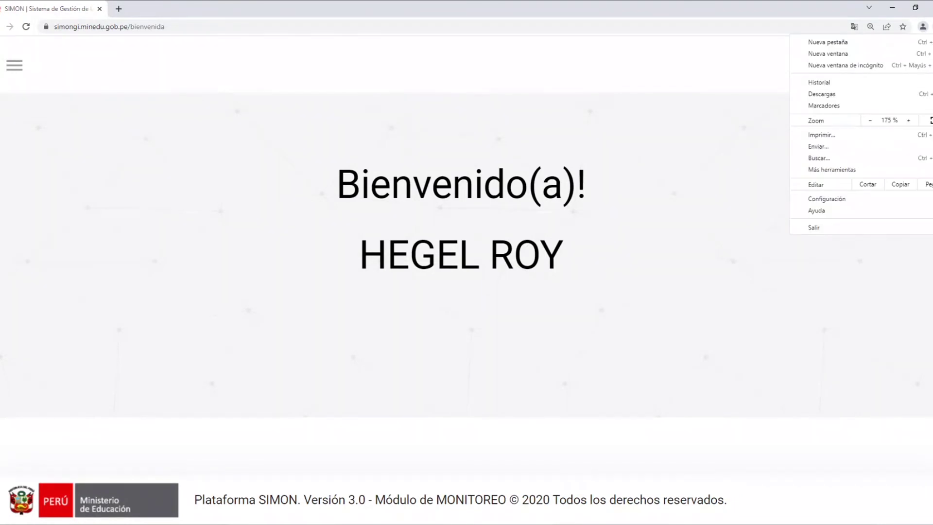
{"action": "left_click", "coordinate": [868, 120]}
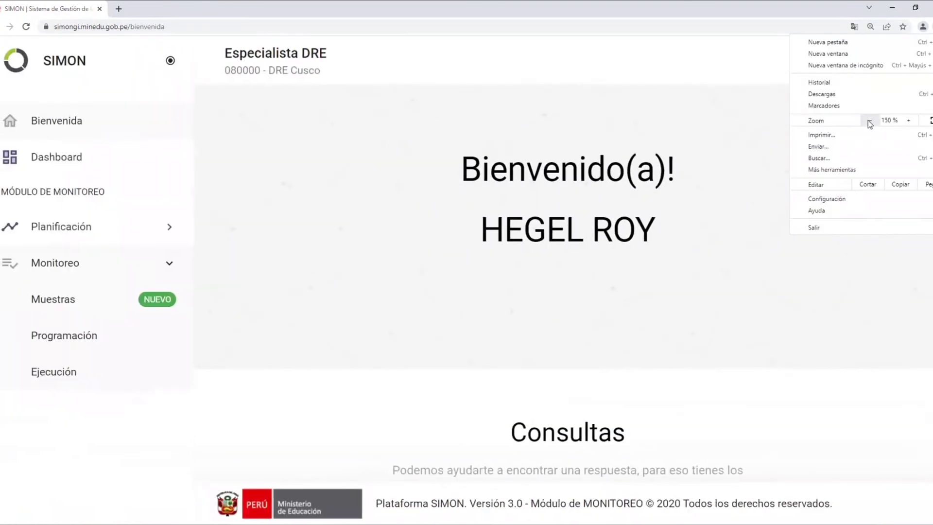
{"action": "left_click", "coordinate": [867, 121]}
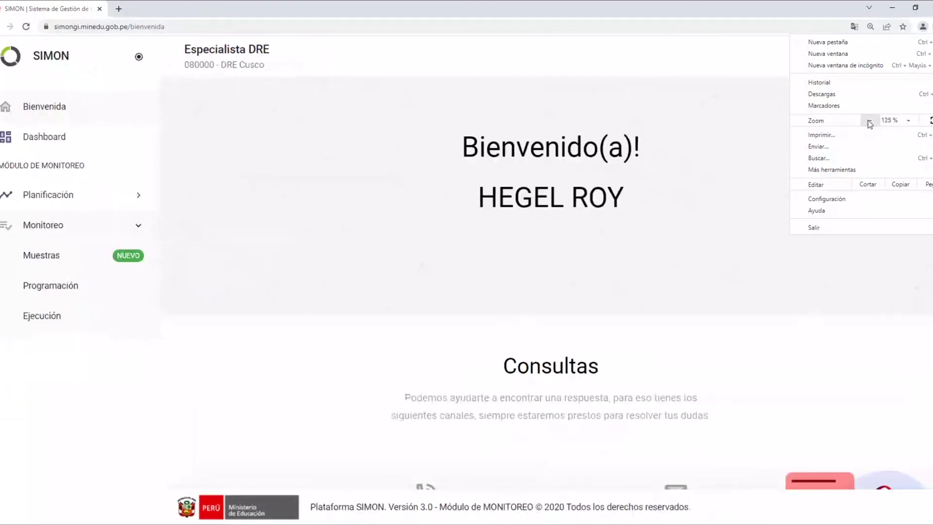
{"action": "left_click", "coordinate": [868, 120]}
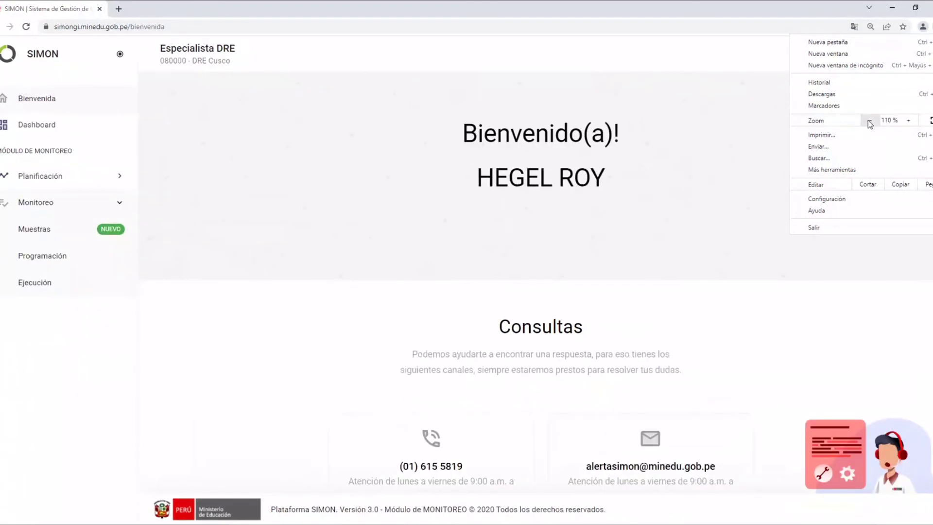
{"action": "left_click", "coordinate": [868, 120]}
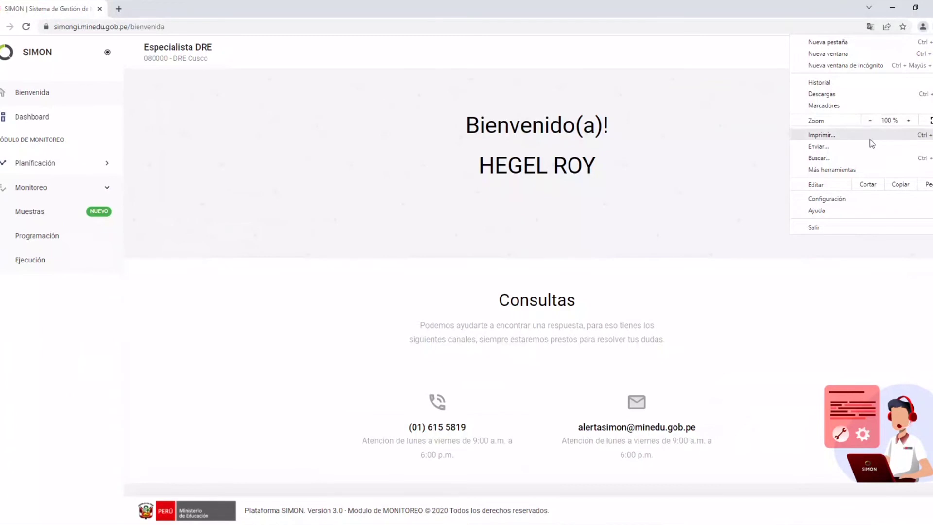
{"action": "left_click", "coordinate": [909, 121]}
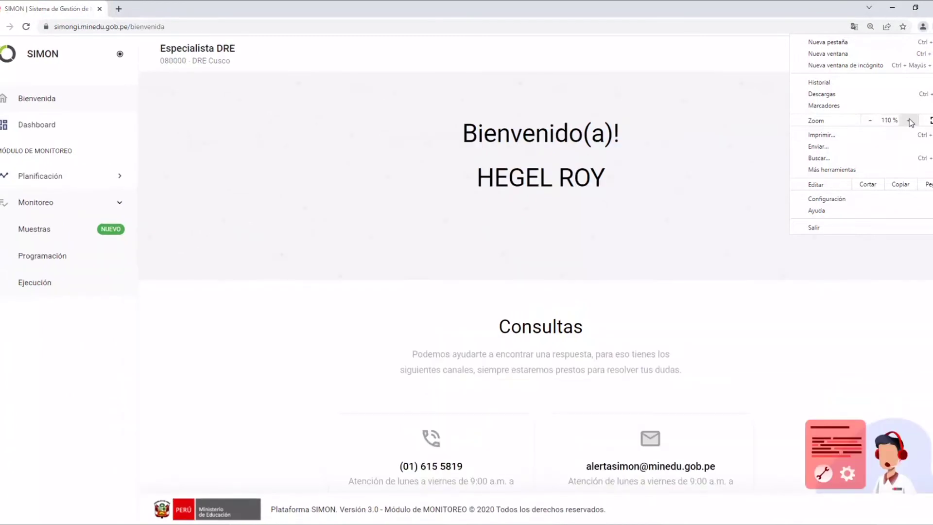
{"action": "left_click", "coordinate": [910, 121]}
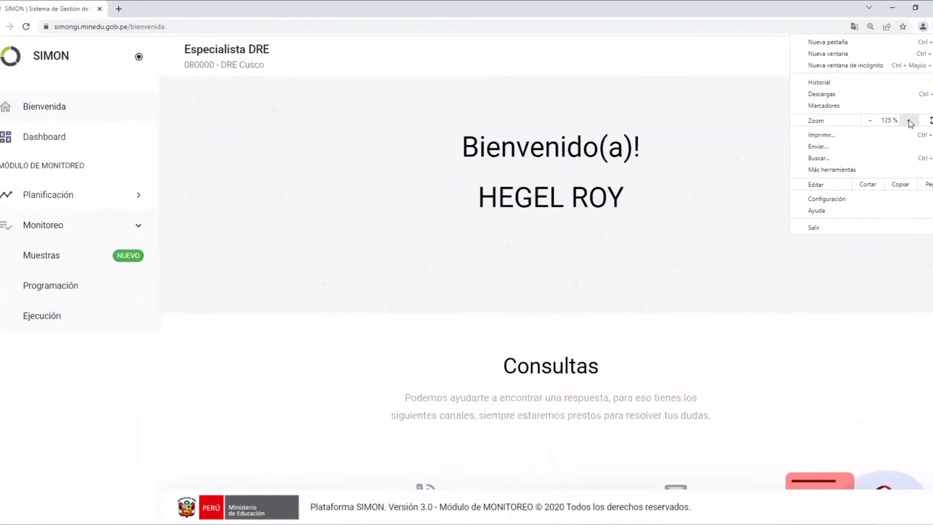
{"action": "left_click", "coordinate": [701, 248]}
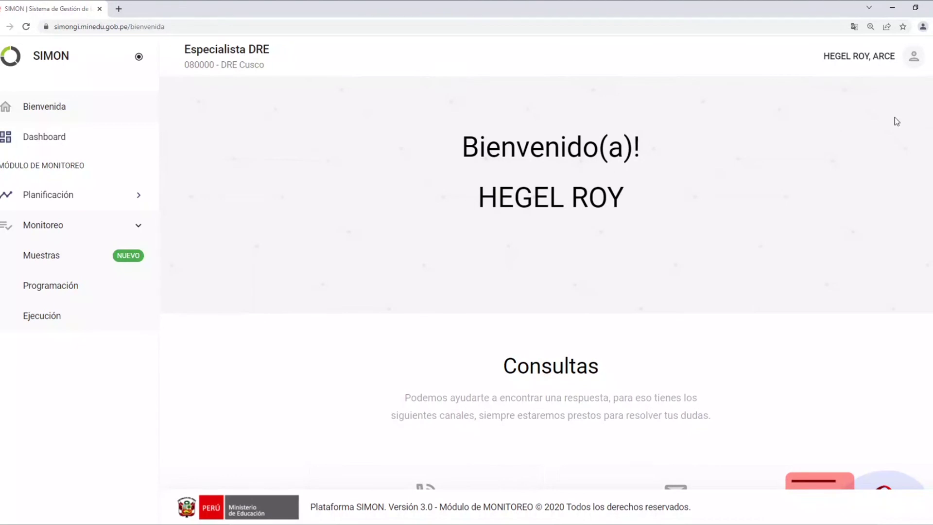
- Leave the monitoring module and close the SIMON session
{"action": "left_click", "coordinate": [911, 64]}
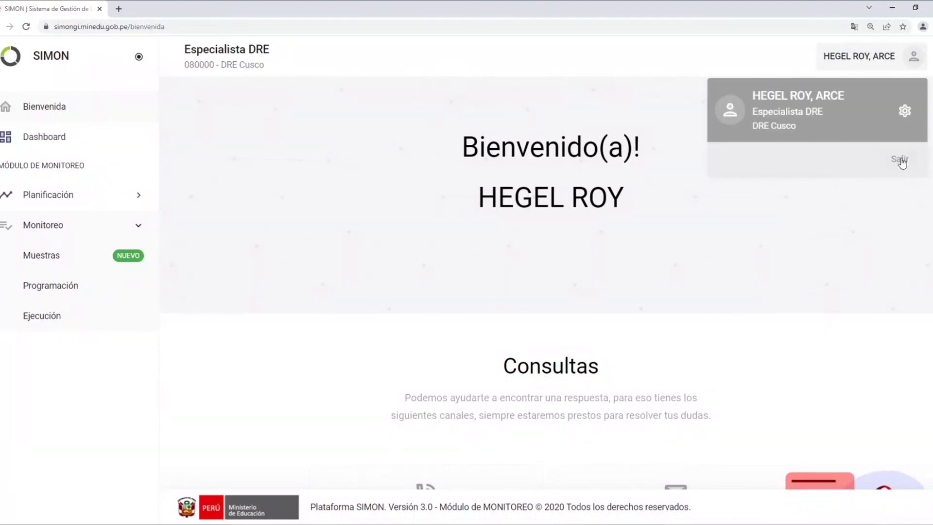
{"action": "left_click", "coordinate": [901, 160]}
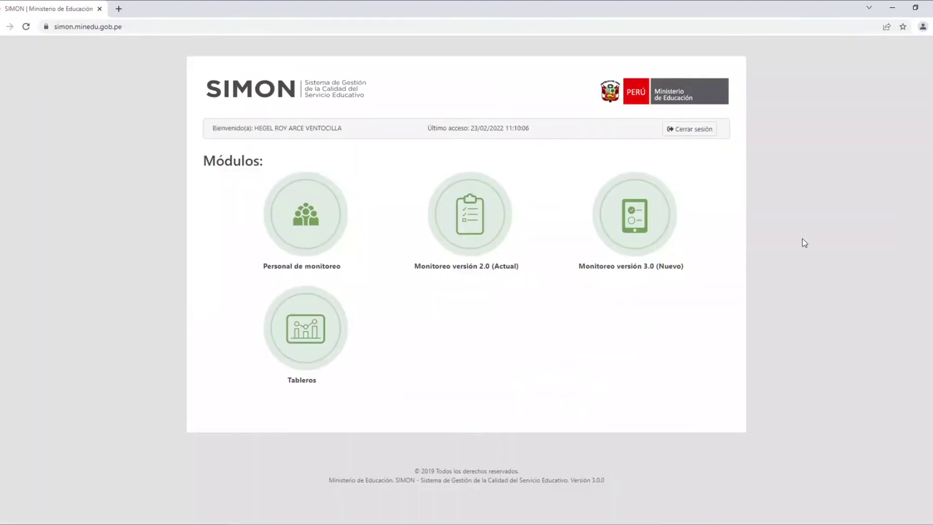
{"action": "left_click", "coordinate": [696, 131]}
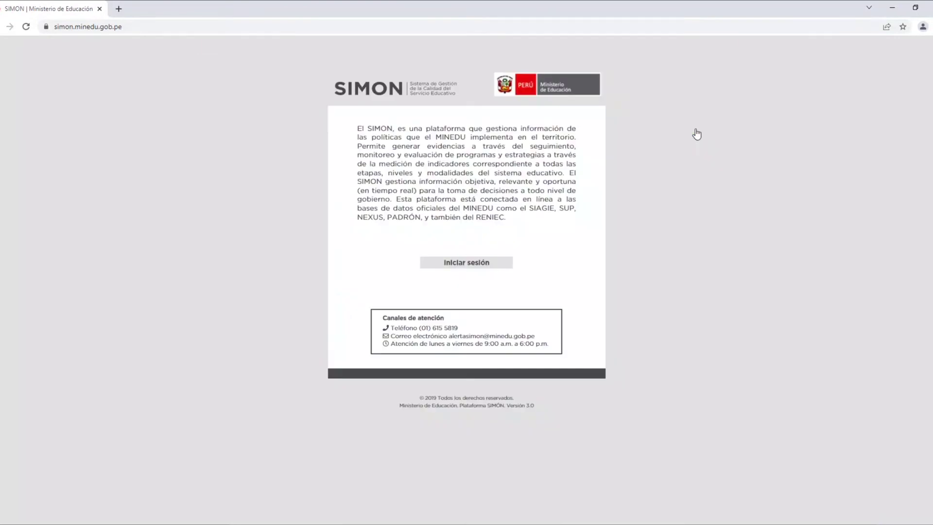
- Sign in to SIMON with the prefilled credentials and open the Monitoreo versión 3.0 (Nuevo) module, dismissing the translation prompt
{"action": "left_click", "coordinate": [458, 265]}
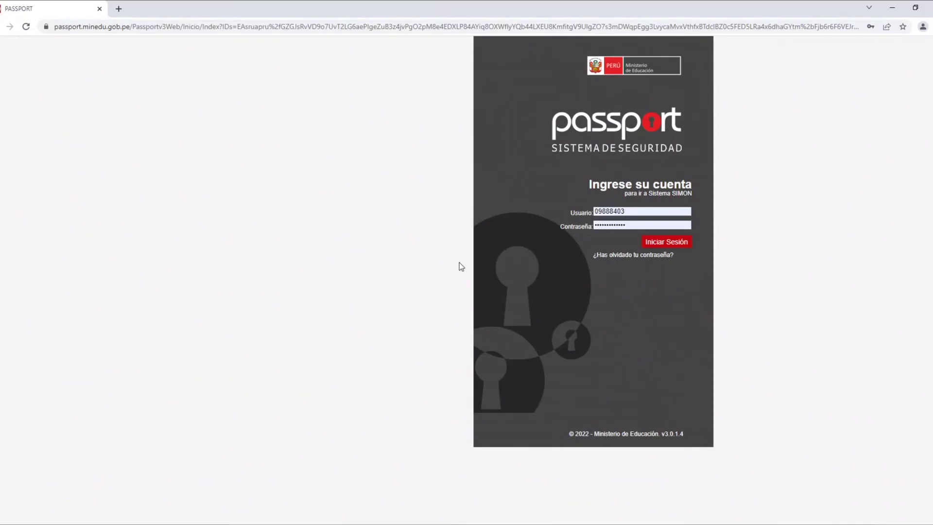
{"action": "left_click", "coordinate": [664, 243]}
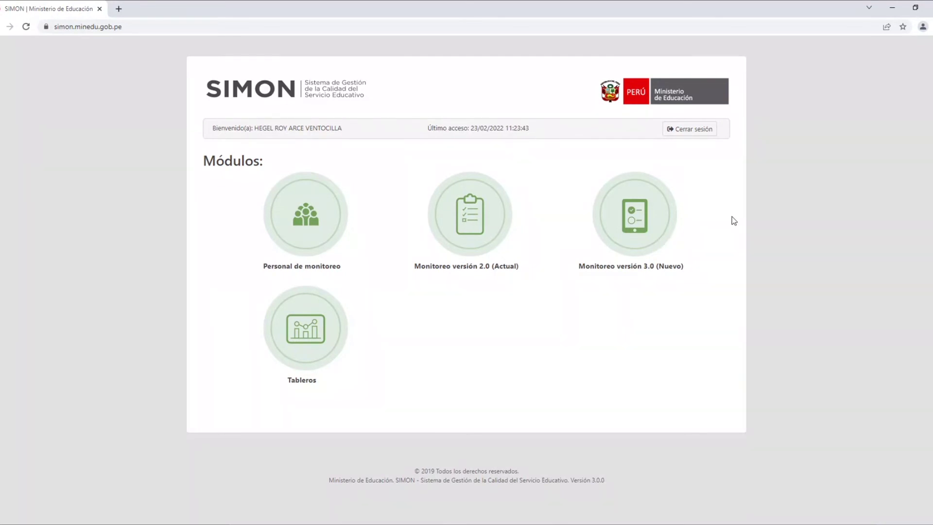
{"action": "left_click", "coordinate": [632, 222]}
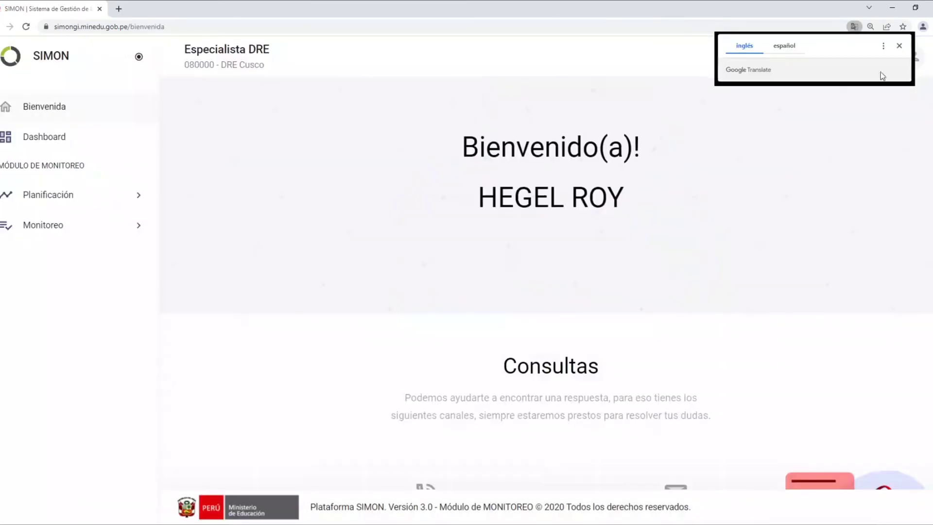
{"action": "left_click", "coordinate": [899, 47]}
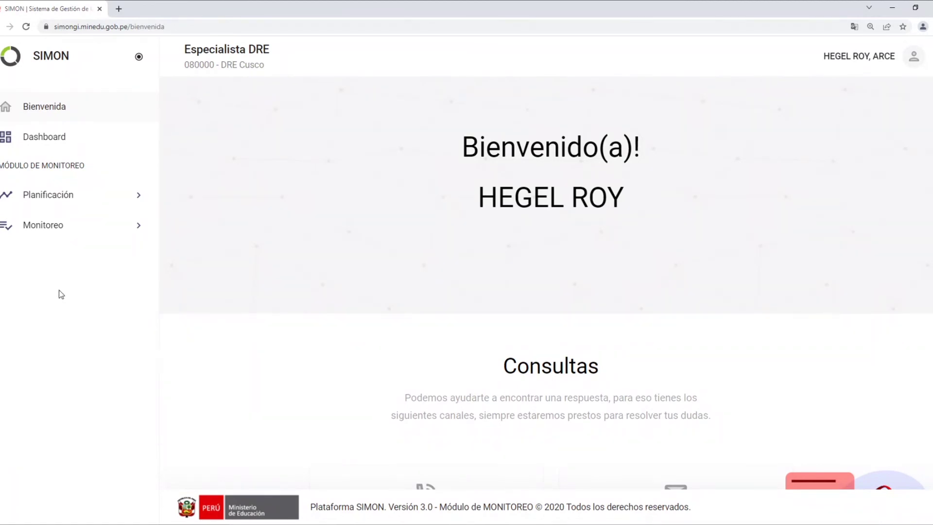
- Open the Muestras section of Monitoreo and display the INST-33 instrument of plan PM-21 for DRE Cusco
{"action": "left_click", "coordinate": [64, 228]}
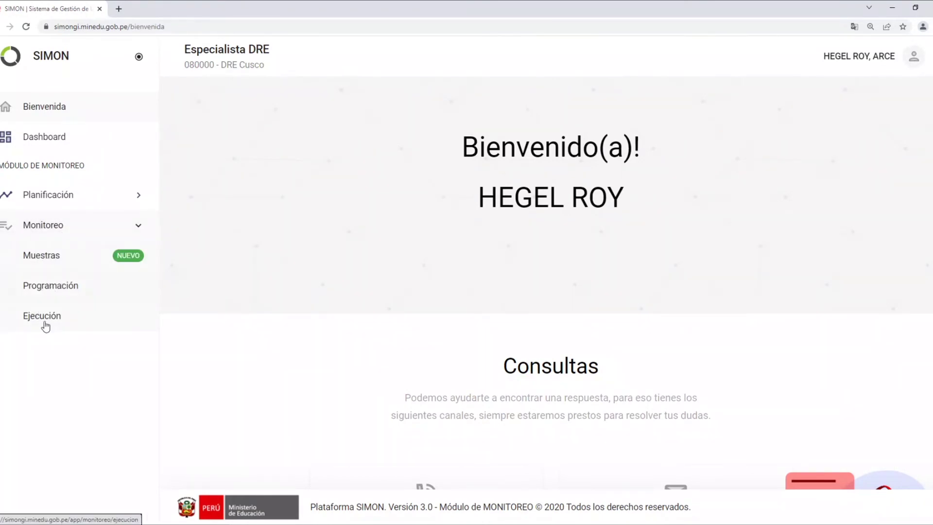
{"action": "left_click", "coordinate": [42, 259]}
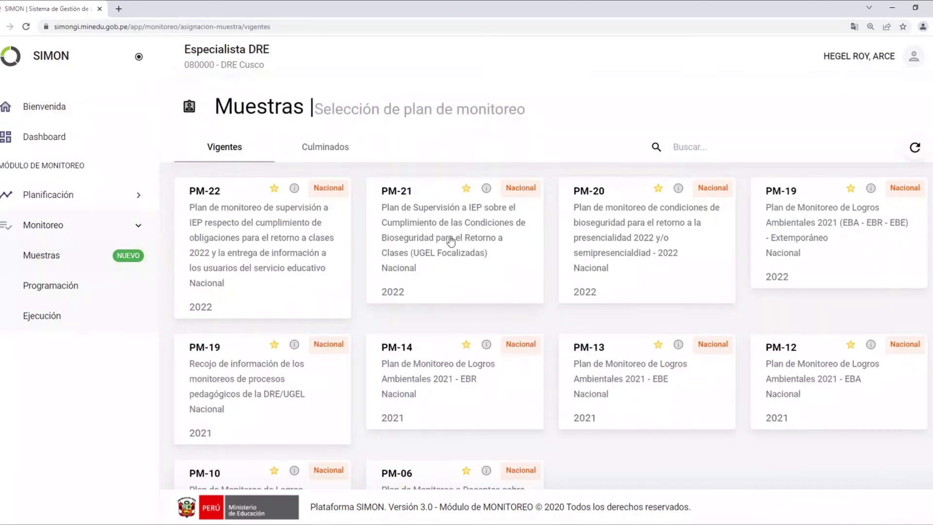
{"action": "left_click", "coordinate": [421, 233]}
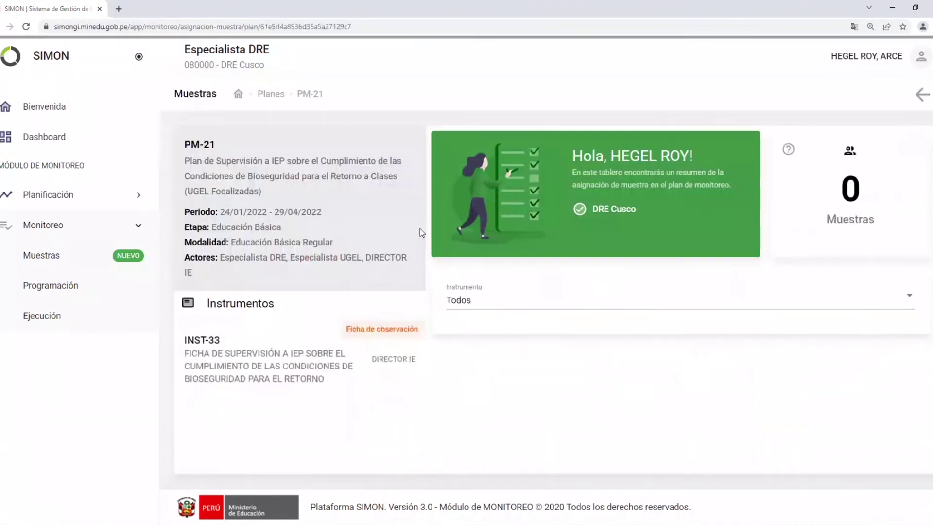
{"action": "left_click", "coordinate": [252, 368]}
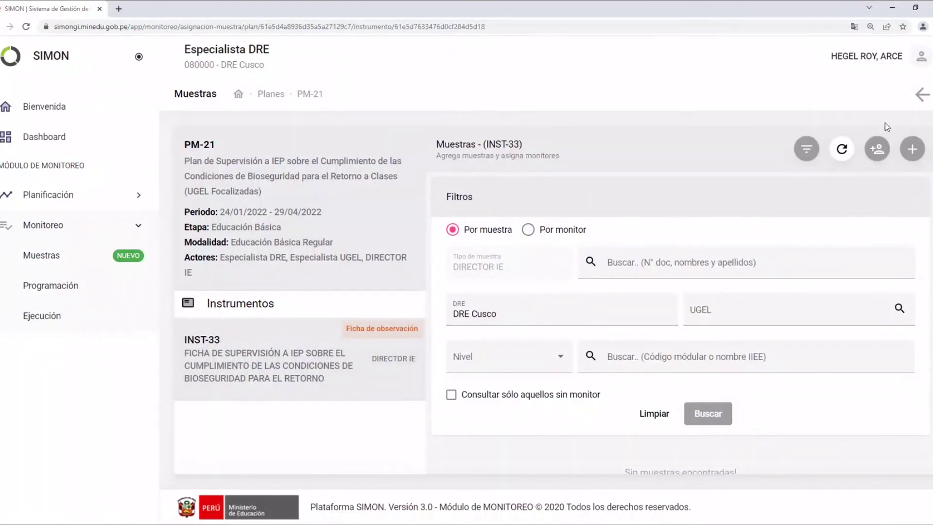
- Reduce the browser's page zoom to 110%
{"action": "left_click", "coordinate": [929, 27]}
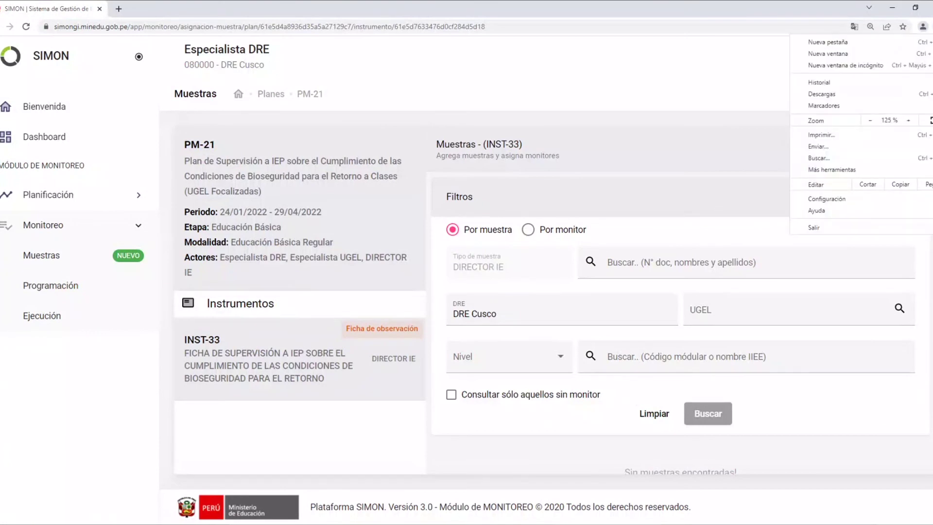
{"action": "left_click", "coordinate": [870, 120]}
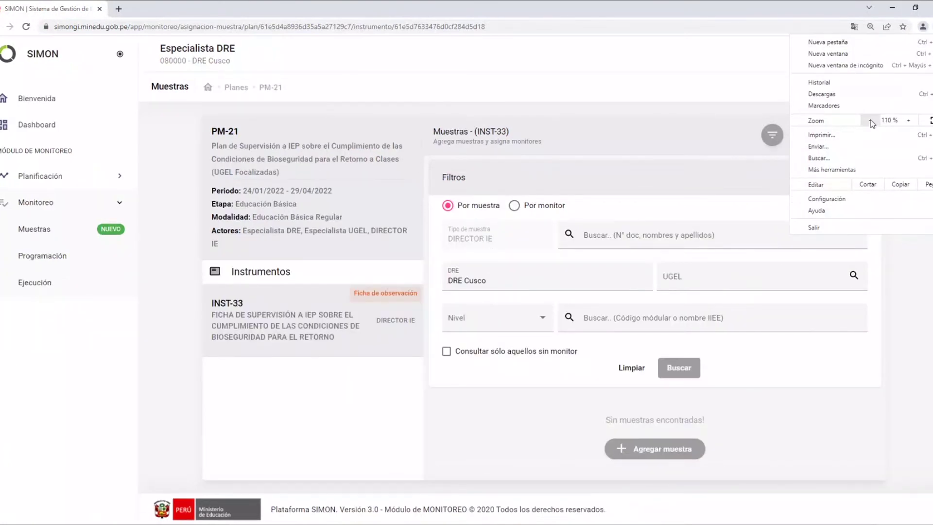
{"action": "left_click", "coordinate": [897, 350]}
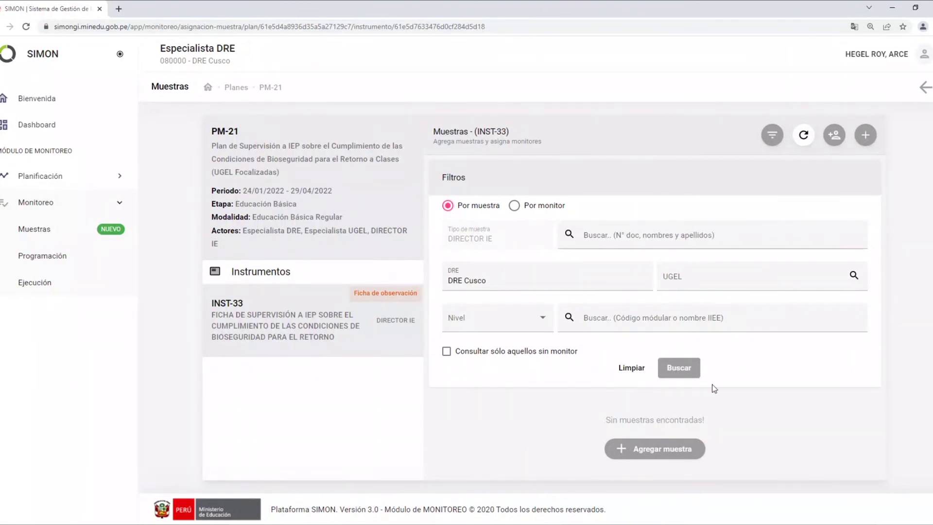
- Toggle the INST-33 search filters until they are hidden, and preview the Agregar muestras (DIRECTOR IE) form
{"action": "left_click", "coordinate": [774, 138]}
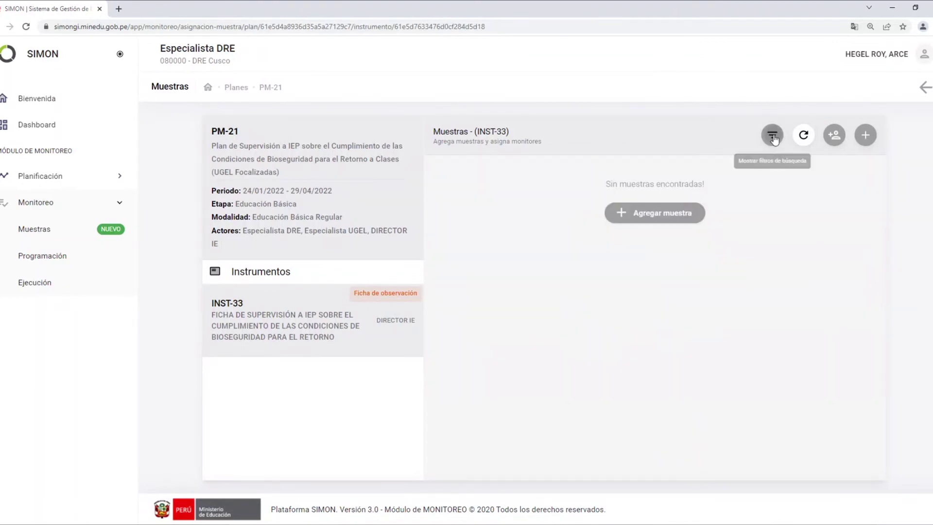
{"action": "left_click", "coordinate": [773, 138]}
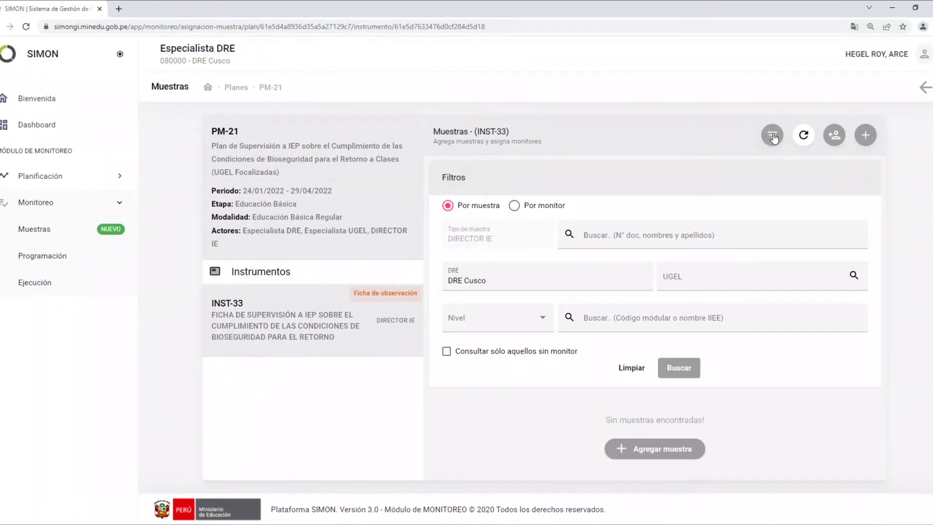
{"action": "left_click", "coordinate": [773, 138]}
{"action": "left_click", "coordinate": [661, 213]}
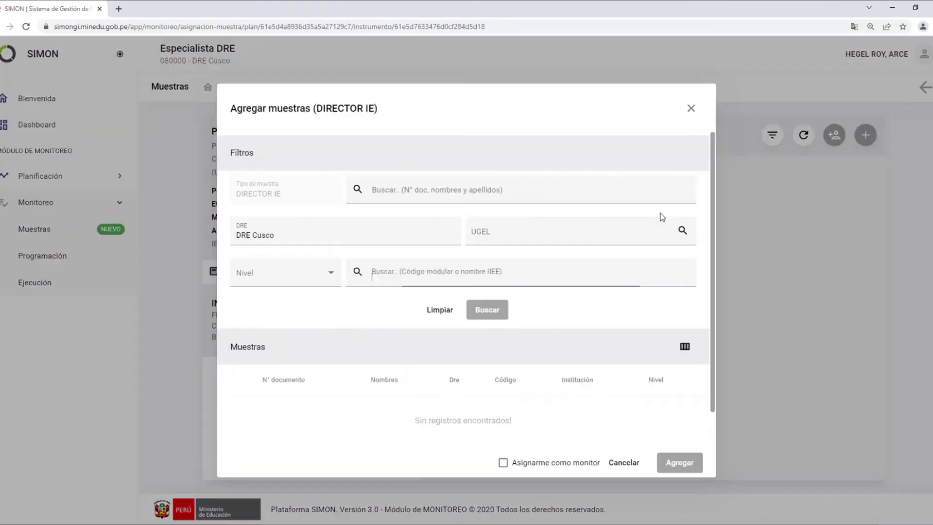
{"action": "left_click", "coordinate": [691, 109]}
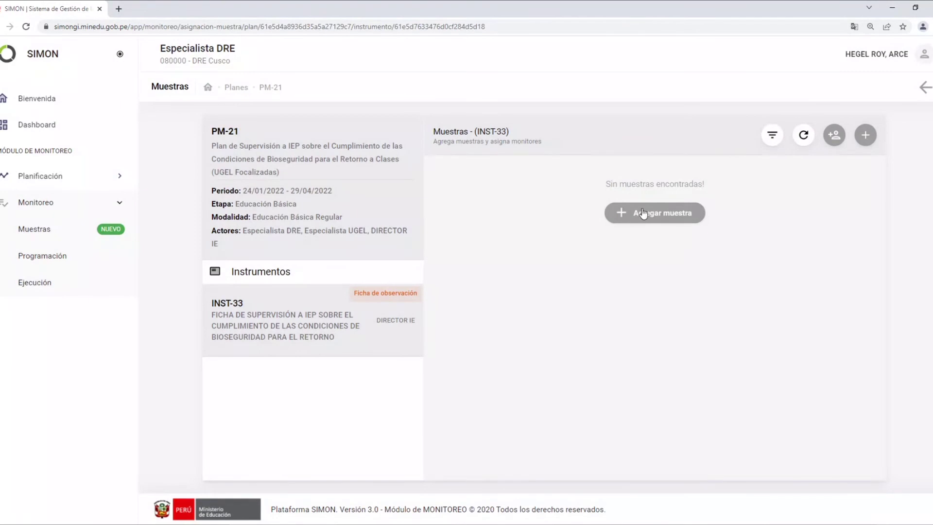
{"action": "left_click_drag", "start_coordinate": [609, 185], "coordinate": [724, 184]}
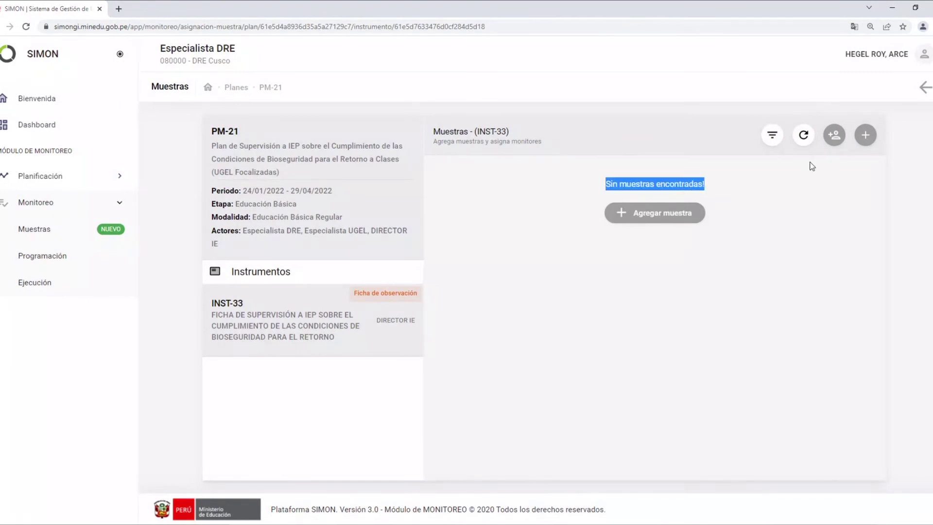
- Search for samples to add with the DRE Cusco filter, check the list and close the Agregar muestras form
{"action": "left_click", "coordinate": [866, 137]}
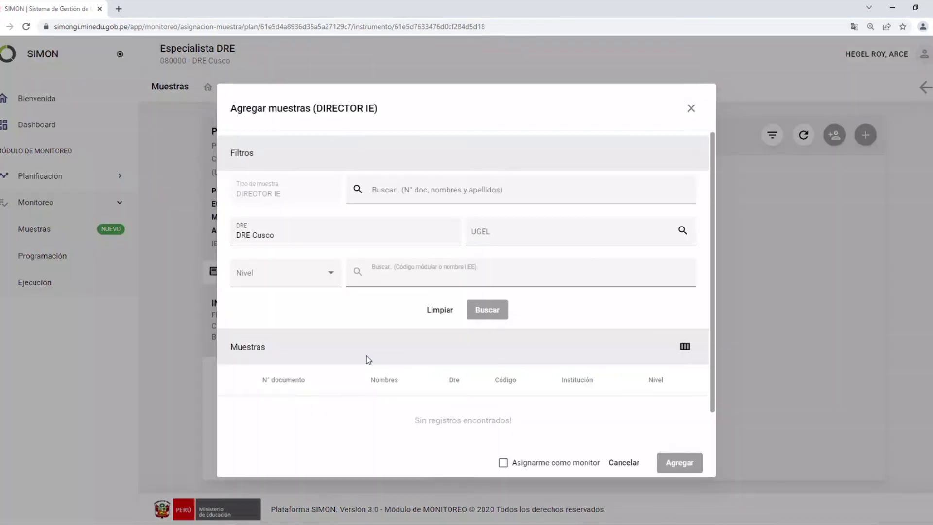
{"action": "left_click", "coordinate": [490, 312]}
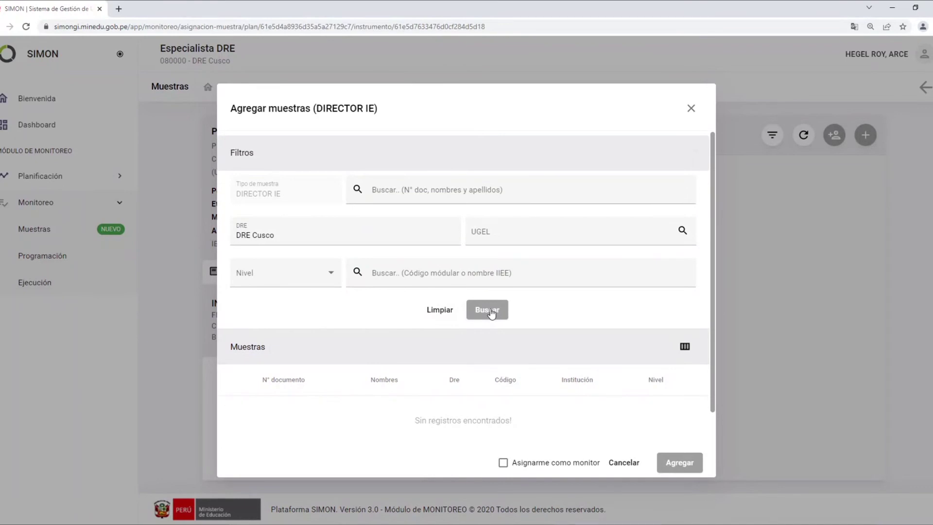
{"action": "scroll", "coordinate": [547, 313], "scroll_direction": "down", "scroll_amount": 2}
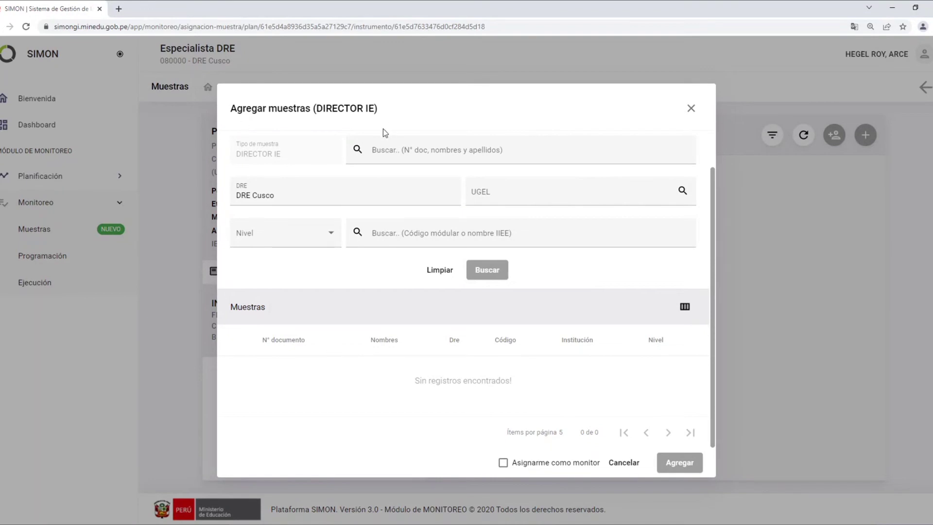
{"action": "left_click", "coordinate": [692, 107]}
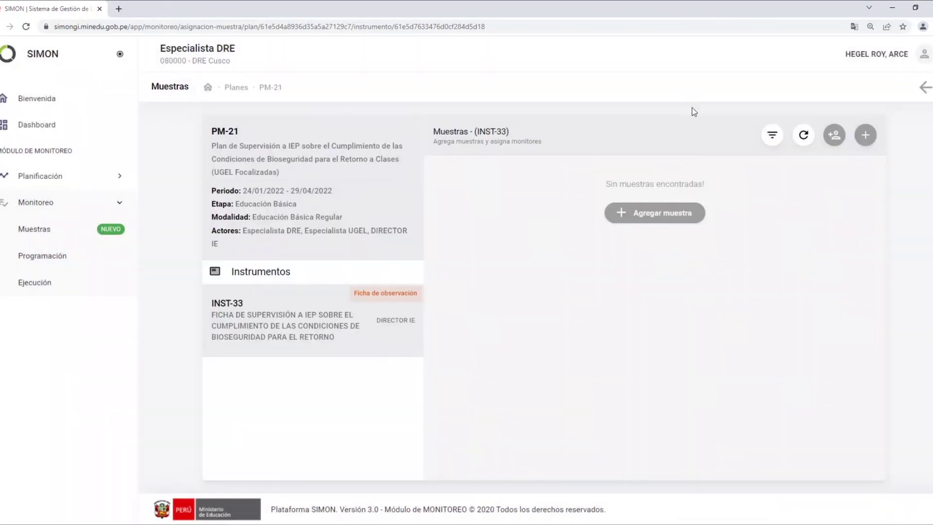
- Switch the working role to Especialista UGEL with UGEL Urubamba (080013) as the site
{"action": "left_click", "coordinate": [190, 51]}
{"action": "left_click_drag", "start_coordinate": [364, 398], "coordinate": [427, 400]}
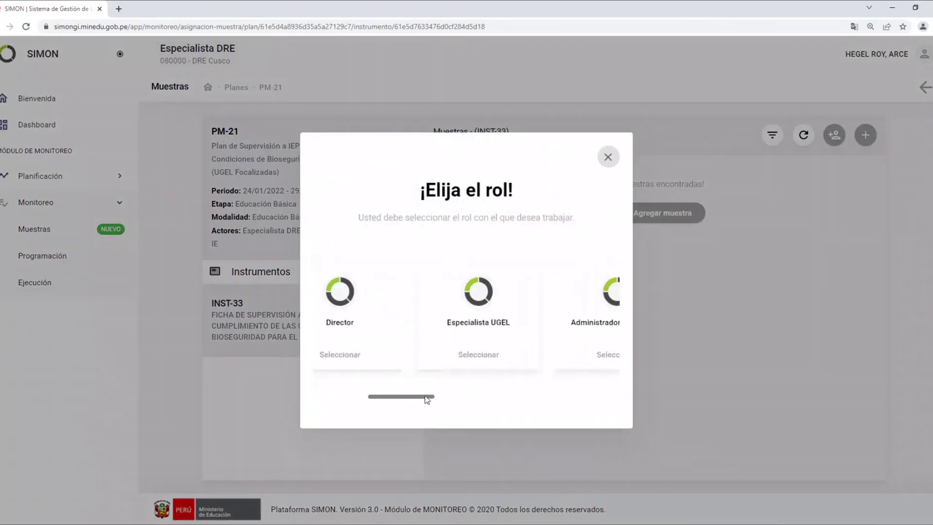
{"action": "left_click", "coordinate": [426, 305]}
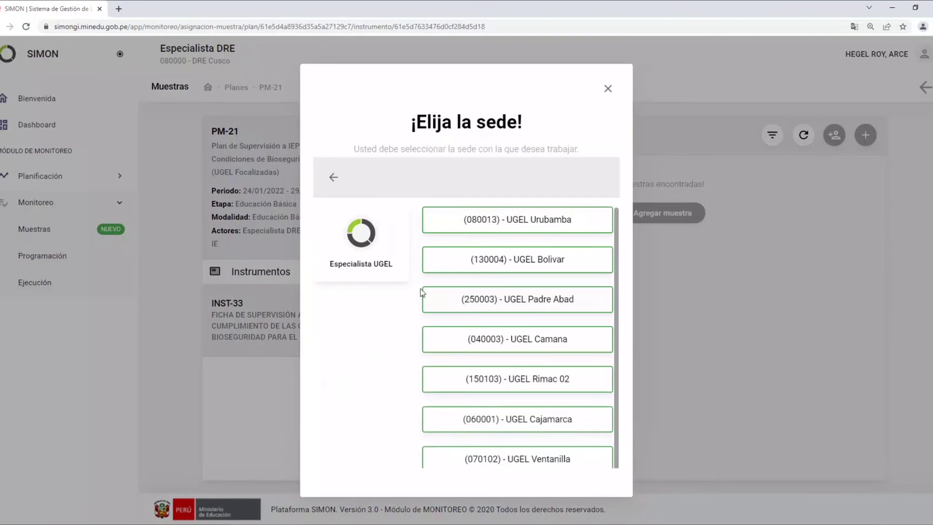
{"action": "left_click", "coordinate": [475, 218]}
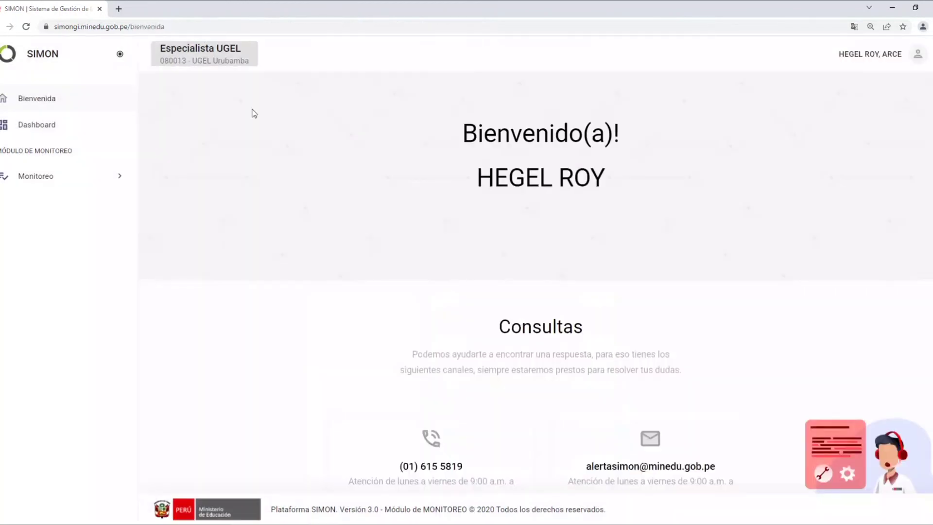
- Reopen the role selection and choose Especialista UGEL with UGEL Rimac 02 (150103) as the site
{"action": "left_click", "coordinate": [200, 49]}
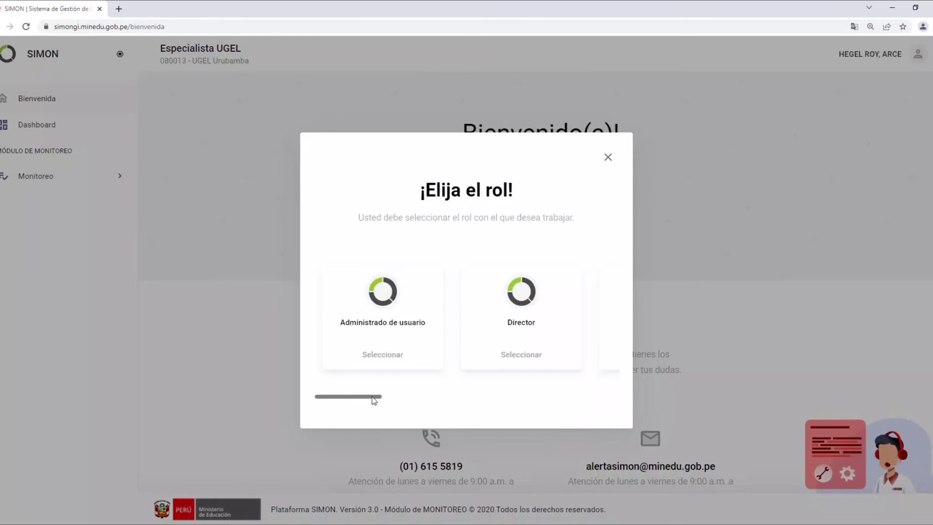
{"action": "left_click_drag", "start_coordinate": [374, 398], "coordinate": [529, 400]}
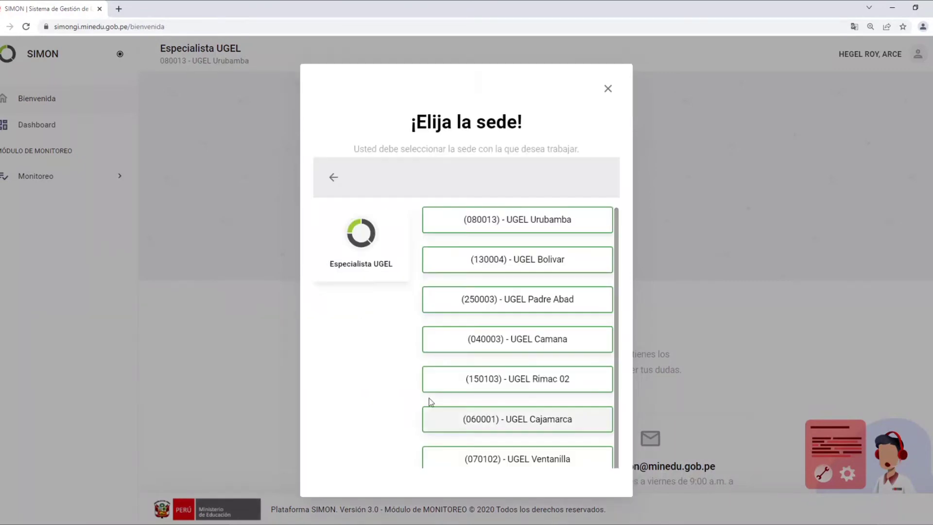
{"action": "left_click", "coordinate": [495, 320]}
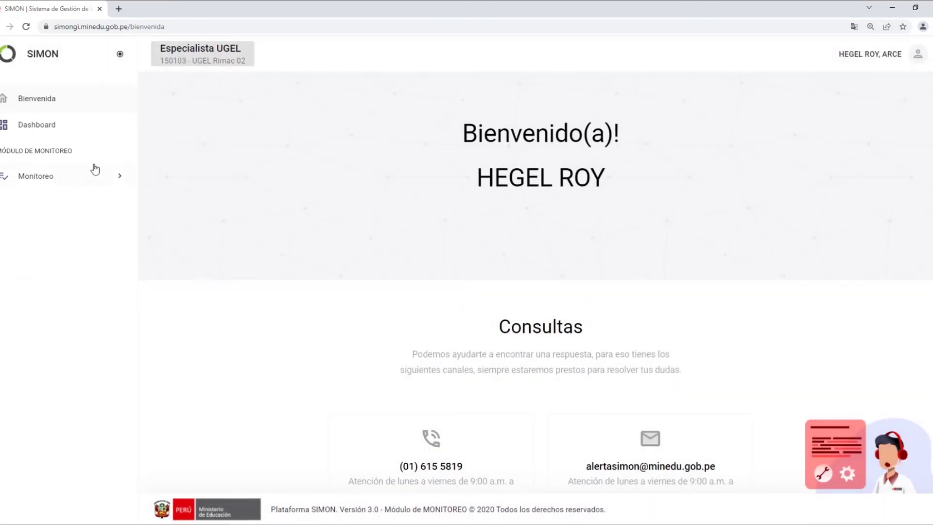
- Open the Muestras section for UGEL Rimac 02 and display the INST-33 instrument of plan PM-21
{"action": "left_click", "coordinate": [40, 183]}
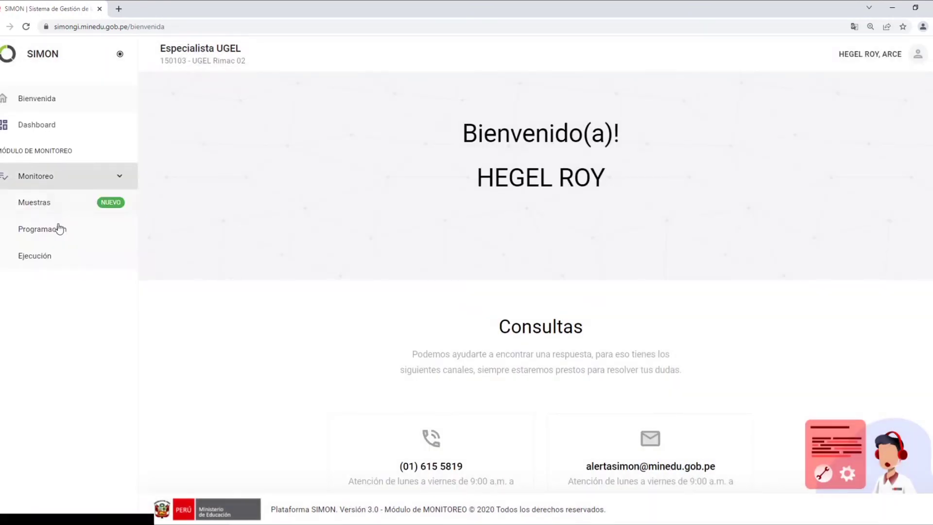
{"action": "left_click", "coordinate": [36, 202]}
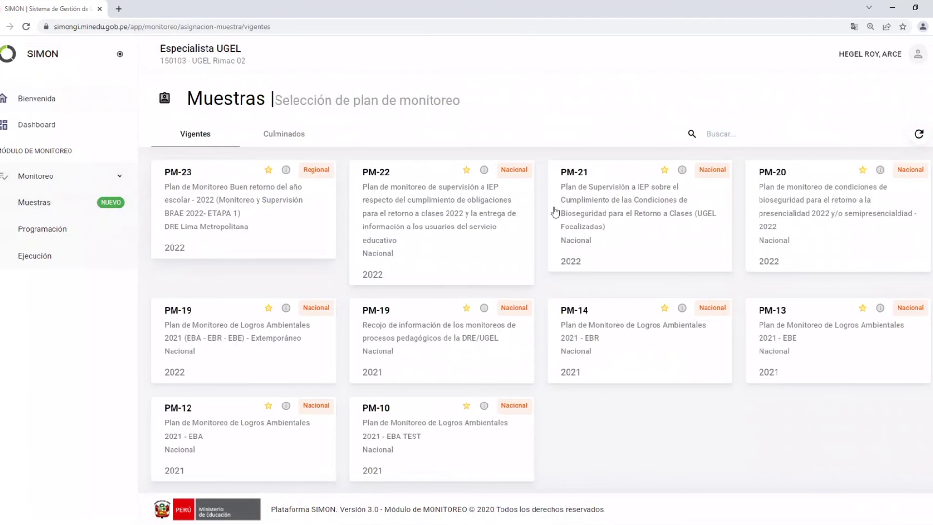
{"action": "left_click", "coordinate": [609, 200]}
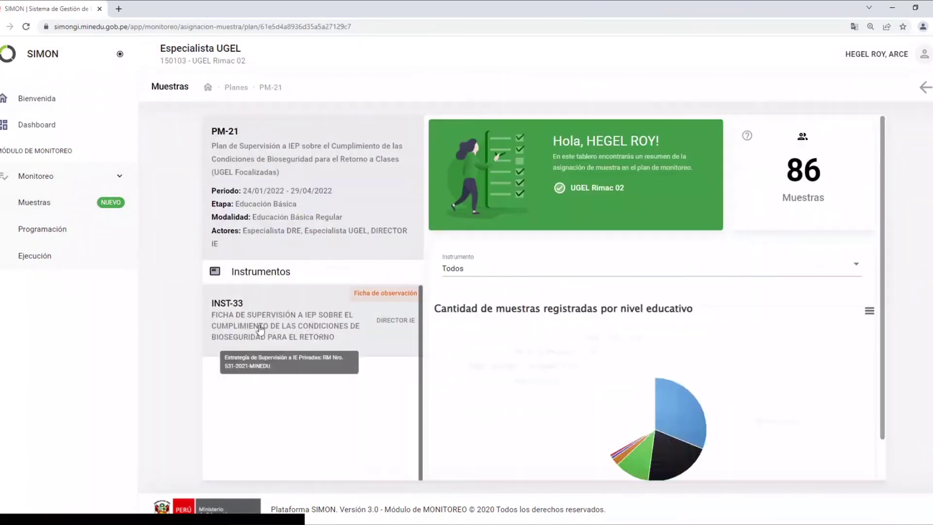
{"action": "left_click", "coordinate": [320, 331]}
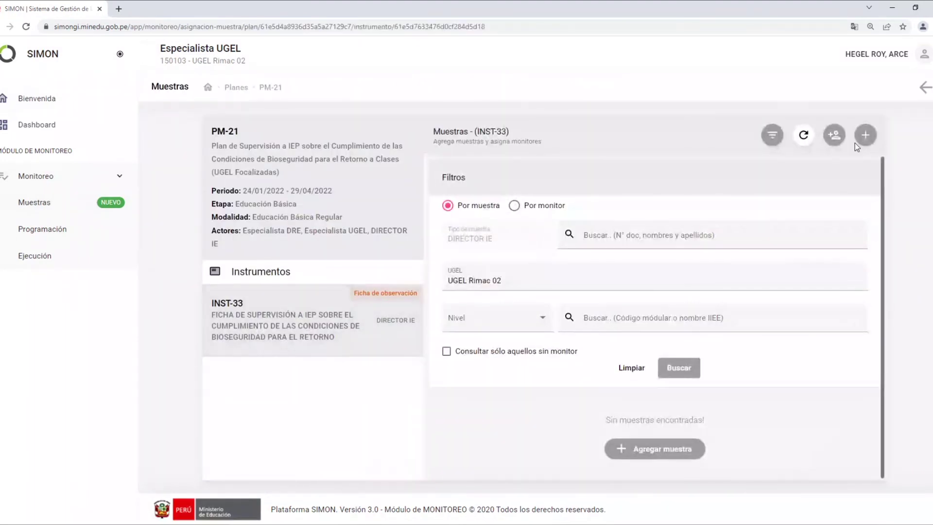
- Open the Agregar muestras (DIRECTOR IE) form and search for the available samples of UGEL Rimac 02
{"action": "left_click", "coordinate": [661, 448]}
{"action": "left_click", "coordinate": [488, 314]}
{"action": "scroll", "coordinate": [577, 375], "scroll_direction": "down", "scroll_amount": 1}
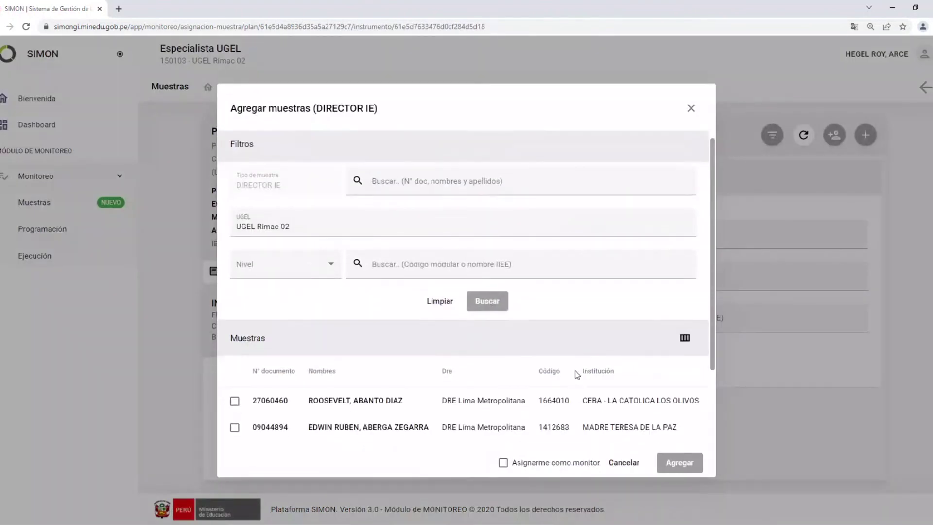
- Review the search filters and the list of director samples in the Agregar muestras form
{"action": "scroll", "coordinate": [578, 374], "scroll_direction": "down", "scroll_amount": 2}
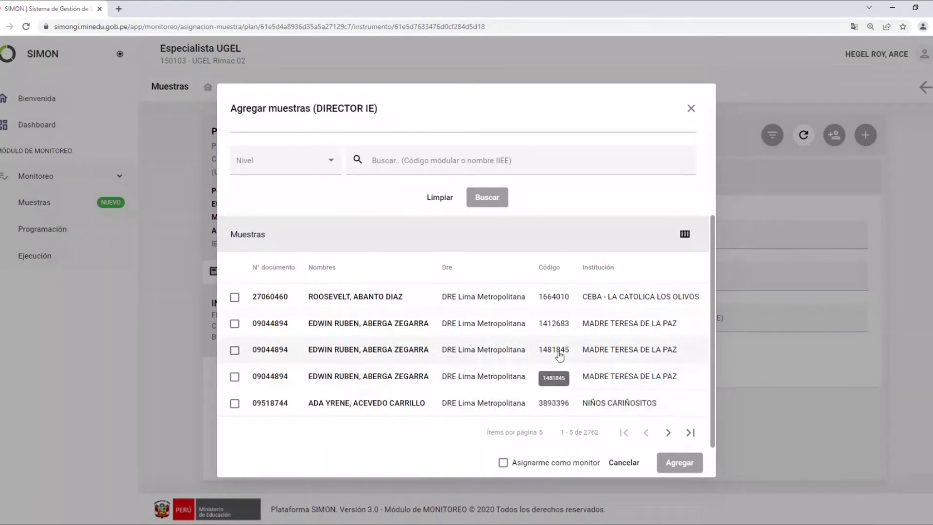
{"action": "scroll", "coordinate": [539, 341], "scroll_direction": "up", "scroll_amount": 3}
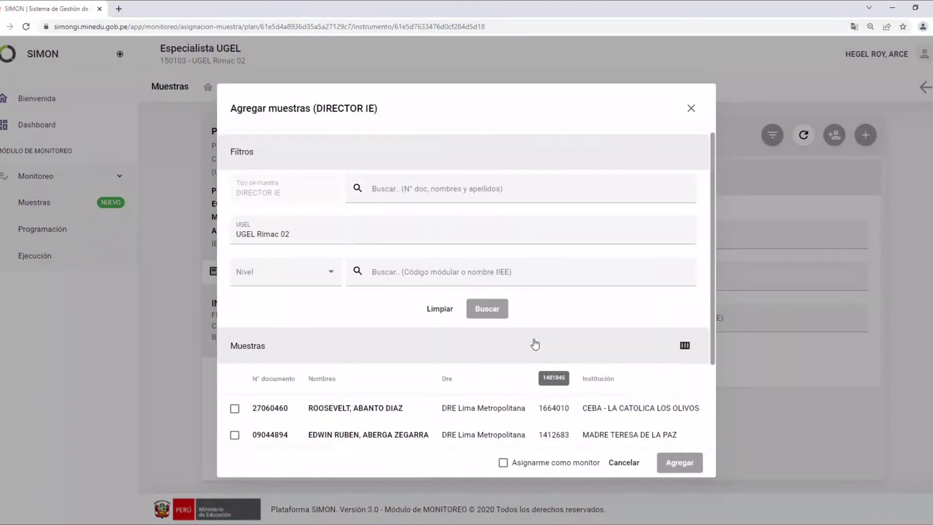
{"action": "scroll", "coordinate": [535, 344], "scroll_direction": "down", "scroll_amount": 2}
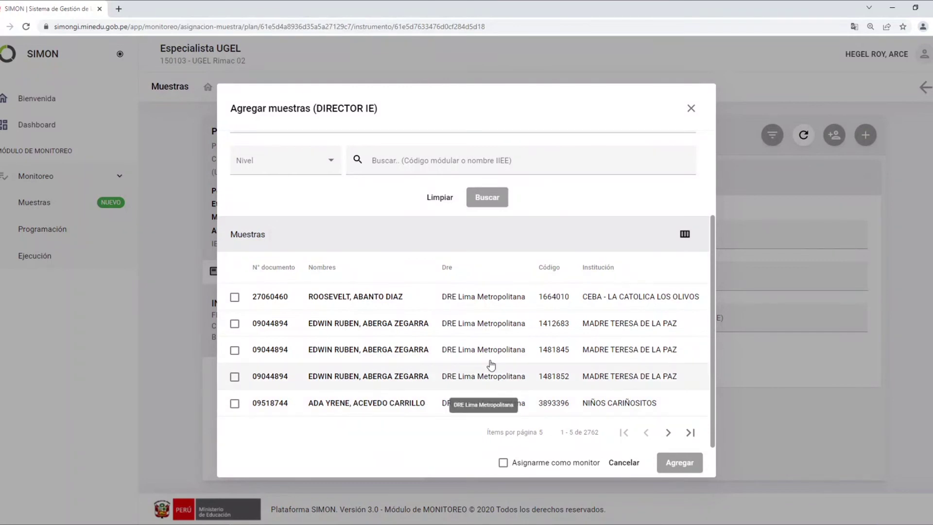
{"action": "scroll", "coordinate": [567, 387], "scroll_direction": "up", "scroll_amount": 2}
{"action": "scroll", "coordinate": [568, 387], "scroll_direction": "down", "scroll_amount": 2}
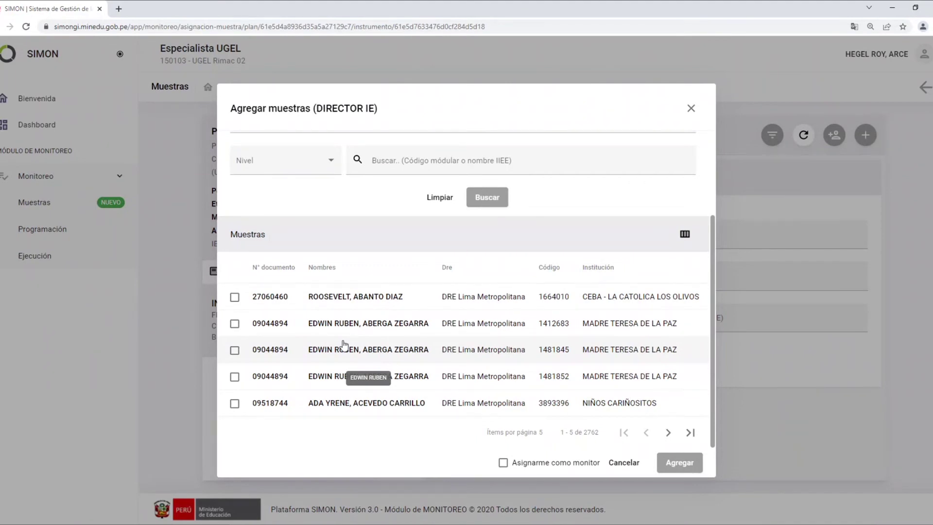
{"action": "scroll", "coordinate": [488, 345], "scroll_direction": "up", "scroll_amount": 2}
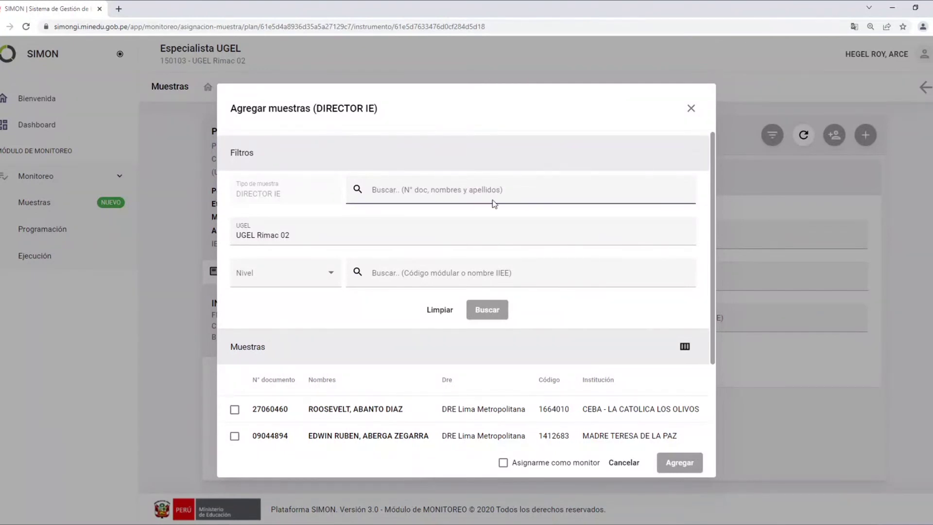
{"action": "scroll", "coordinate": [620, 290], "scroll_direction": "down", "scroll_amount": 3}
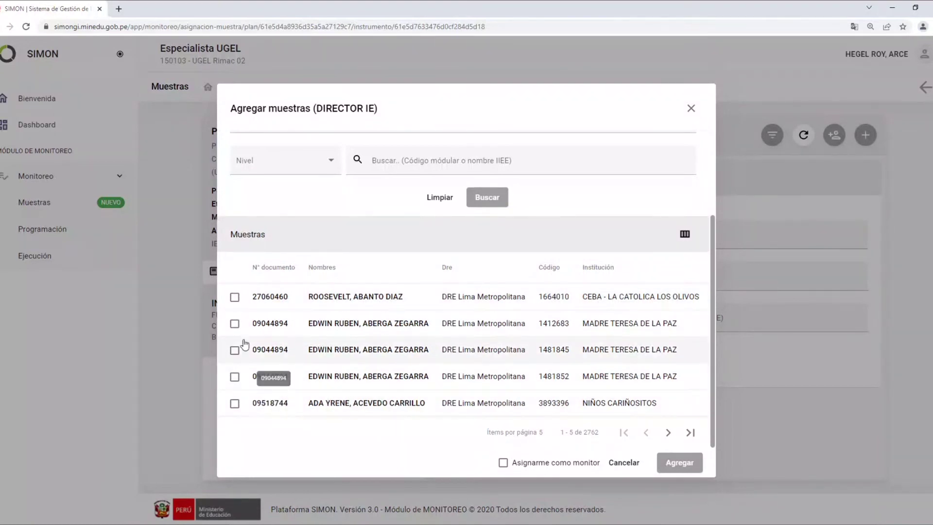
- Select the three MADRE TERESA DE LA PAZ samples (codes 1412683, 1481845 and 1481852) and go to the second page of results
{"action": "left_click", "coordinate": [236, 324]}
{"action": "left_click", "coordinate": [235, 351]}
{"action": "left_click", "coordinate": [235, 378]}
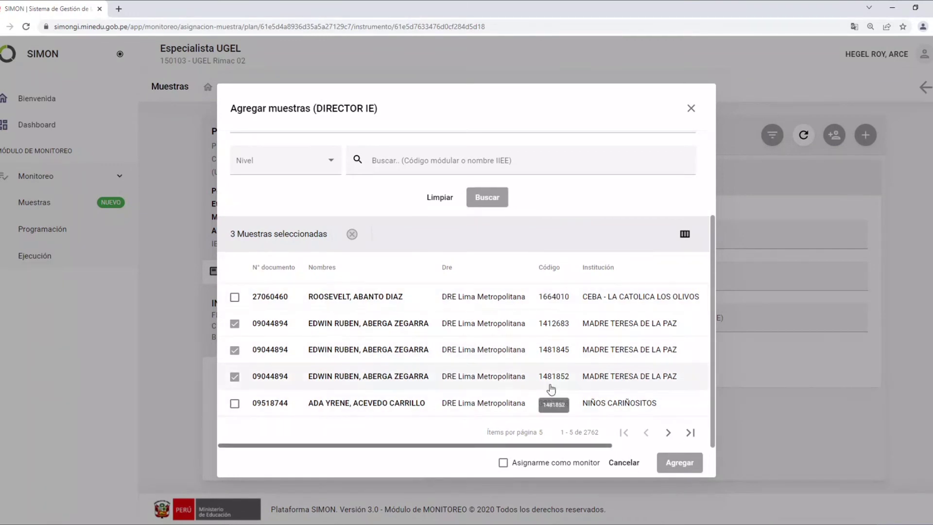
{"action": "left_click", "coordinate": [669, 433]}
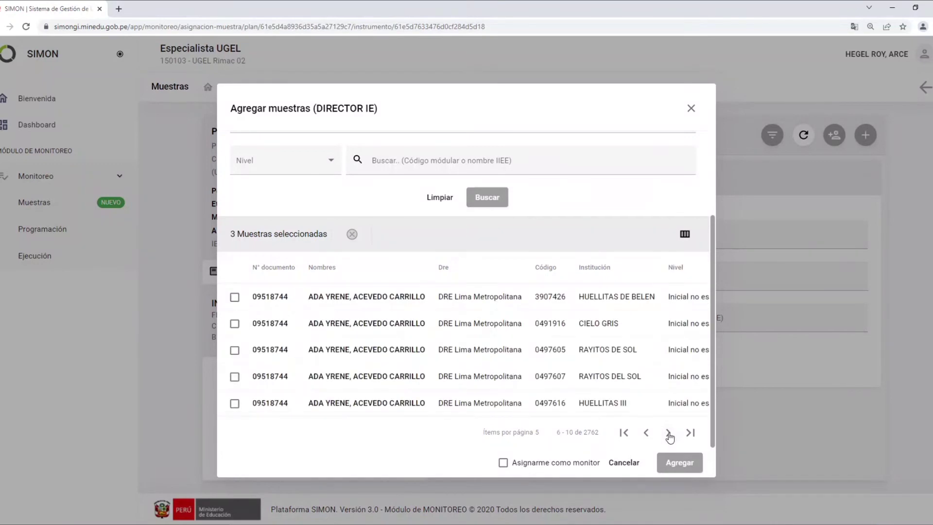
- Select the CIELO GRIS and RAYITOS DEL SOL samples, plus 1482819 and ANGELITOS DE MI TERRUÑO (1486075) on the third page of results
{"action": "left_click", "coordinate": [234, 379]}
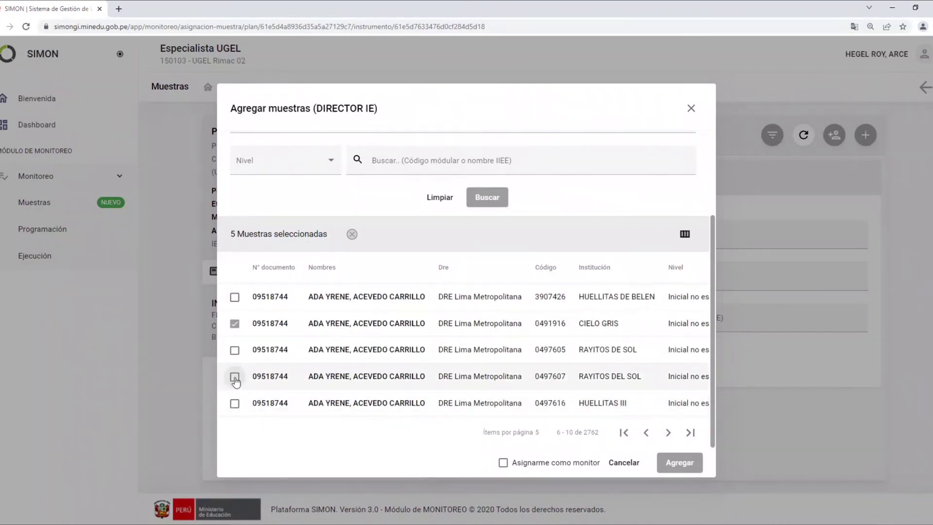
{"action": "left_click", "coordinate": [666, 433]}
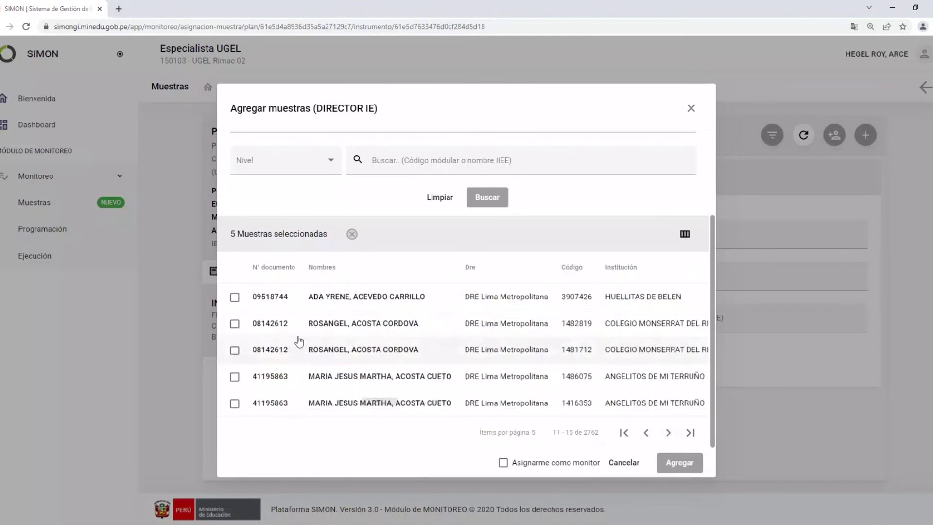
{"action": "left_click", "coordinate": [299, 338]}
{"action": "left_click", "coordinate": [423, 379]}
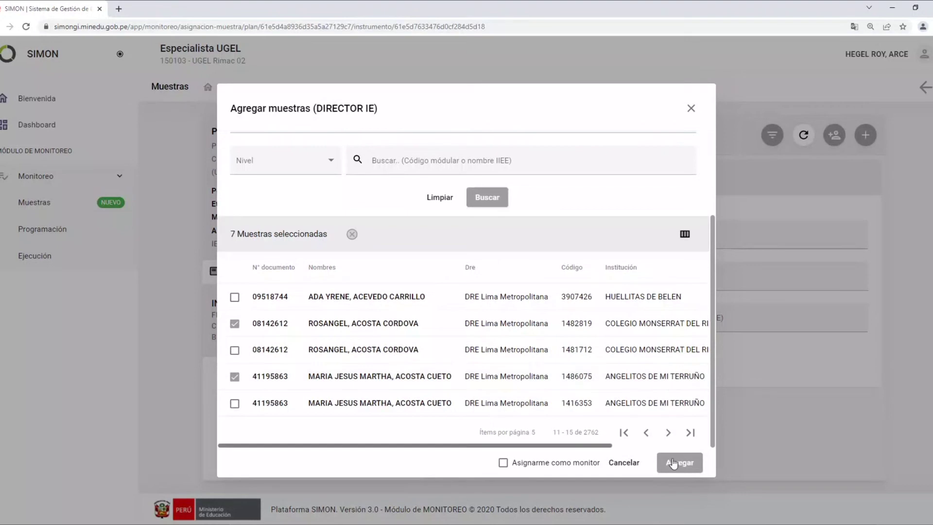
- Toggle the Asignarme como monitor option on and off, return to the second page of results and inspect its columns
{"action": "left_click", "coordinate": [503, 464]}
{"action": "left_click", "coordinate": [503, 464]}
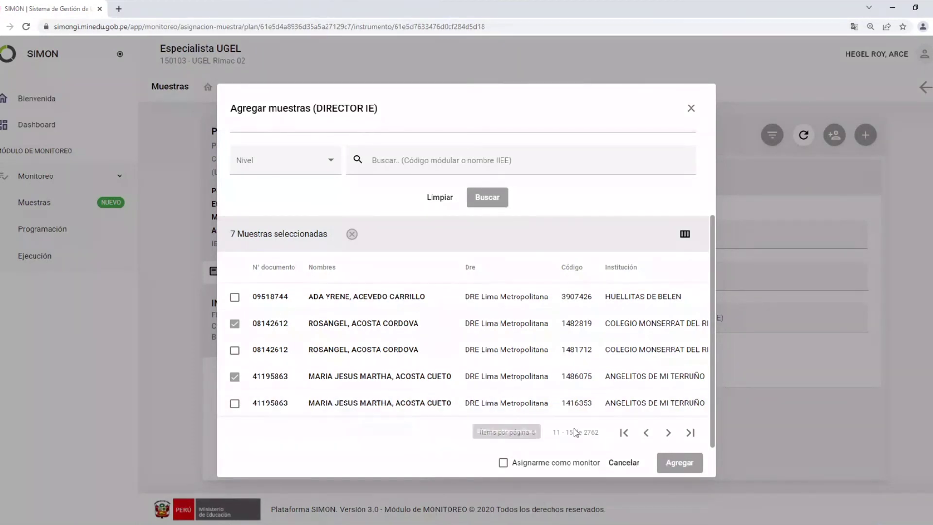
{"action": "left_click", "coordinate": [646, 434]}
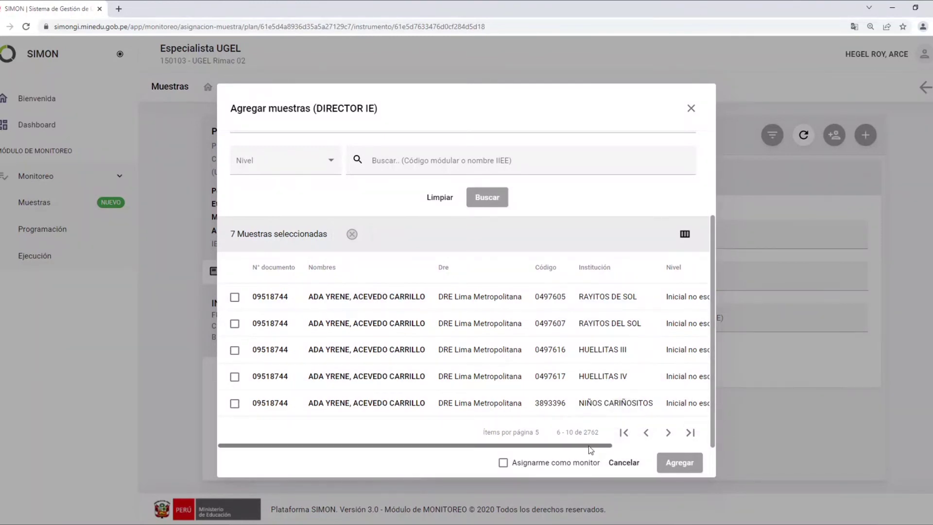
{"action": "left_click_drag", "start_coordinate": [597, 443], "coordinate": [708, 446]}
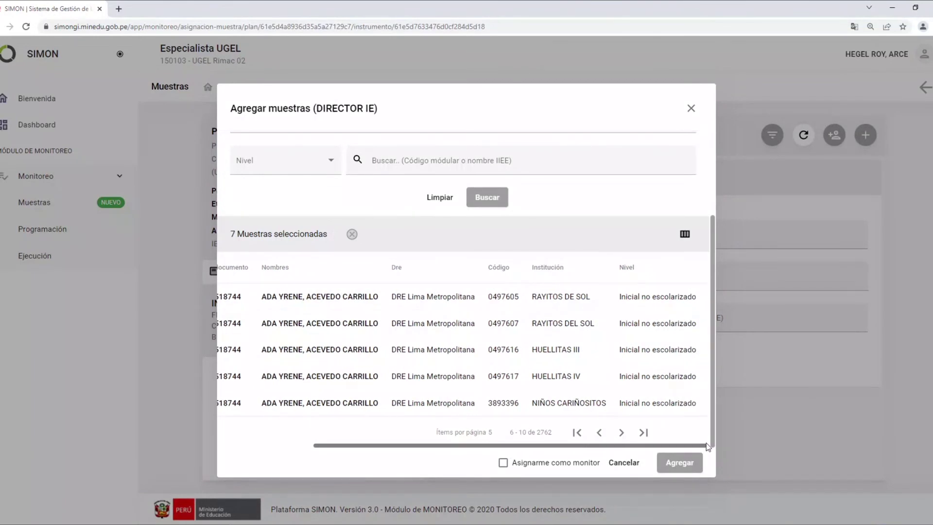
{"action": "left_click_drag", "start_coordinate": [708, 446], "coordinate": [394, 418]}
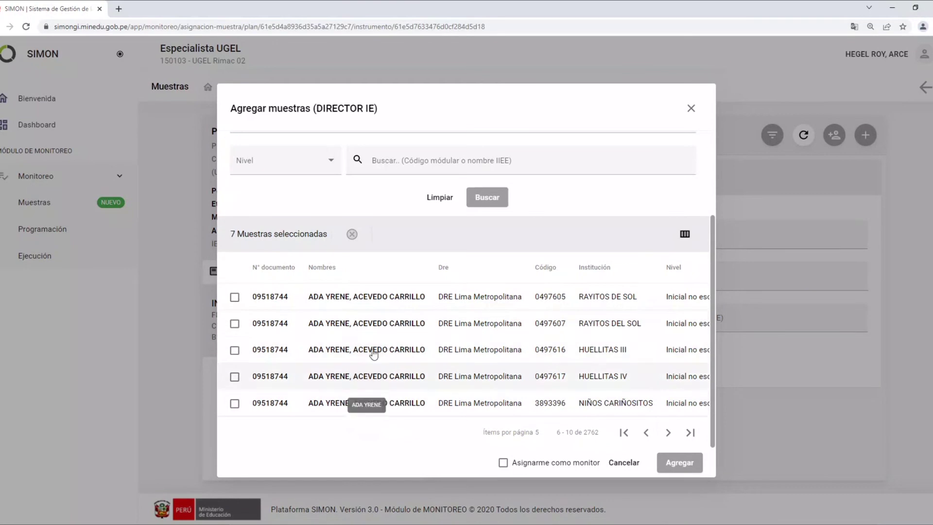
- Select the RAYITOS DEL SOL, HUELLITAS III and HUELLITAS IV samples, and close the Agregar muestras form without adding them
{"action": "left_click", "coordinate": [235, 324]}
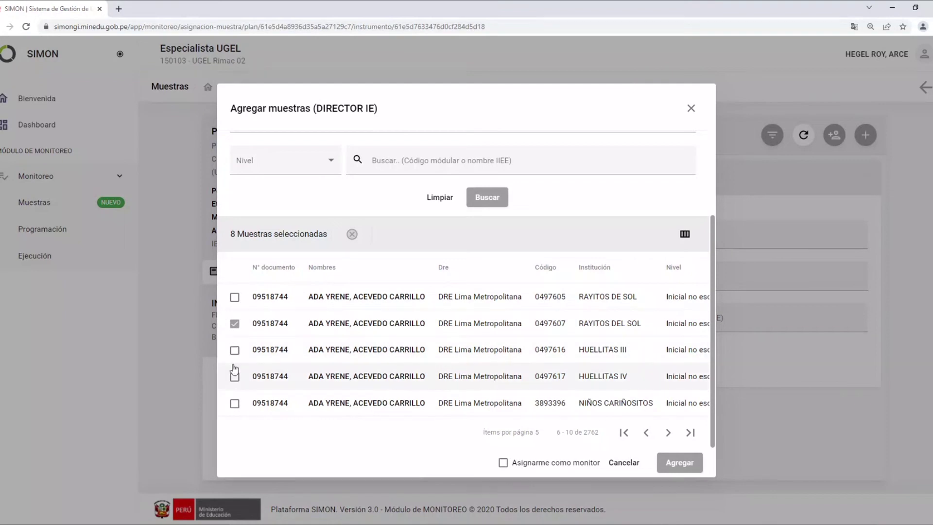
{"action": "left_click", "coordinate": [235, 324]}
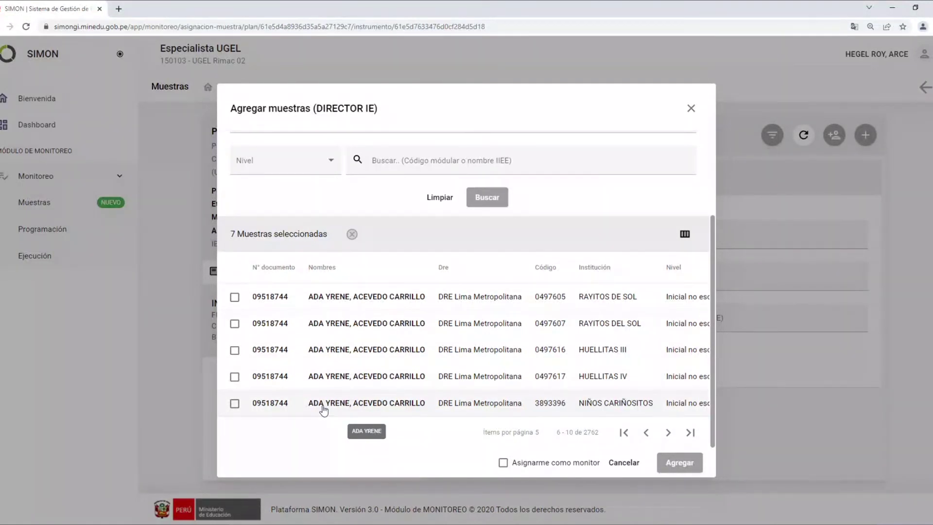
{"action": "left_click", "coordinate": [235, 326]}
{"action": "left_click", "coordinate": [235, 351]}
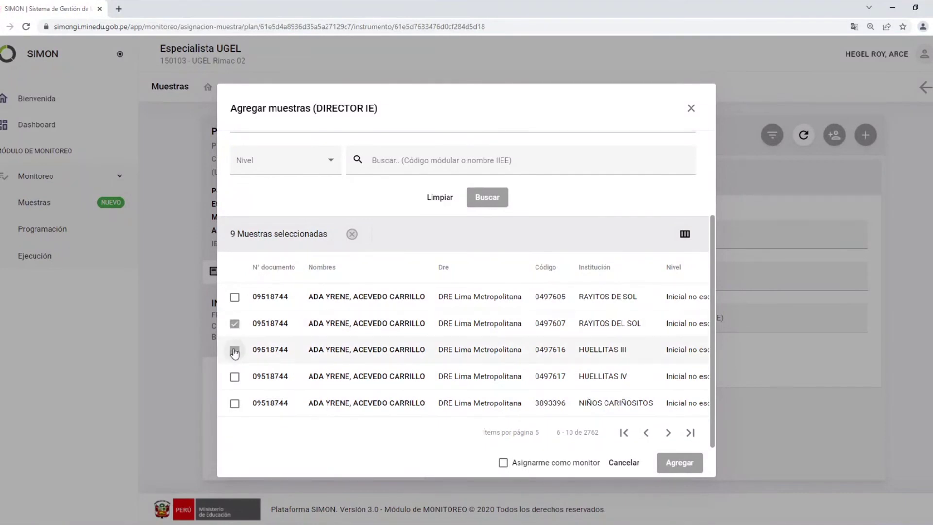
{"action": "left_click", "coordinate": [235, 377]}
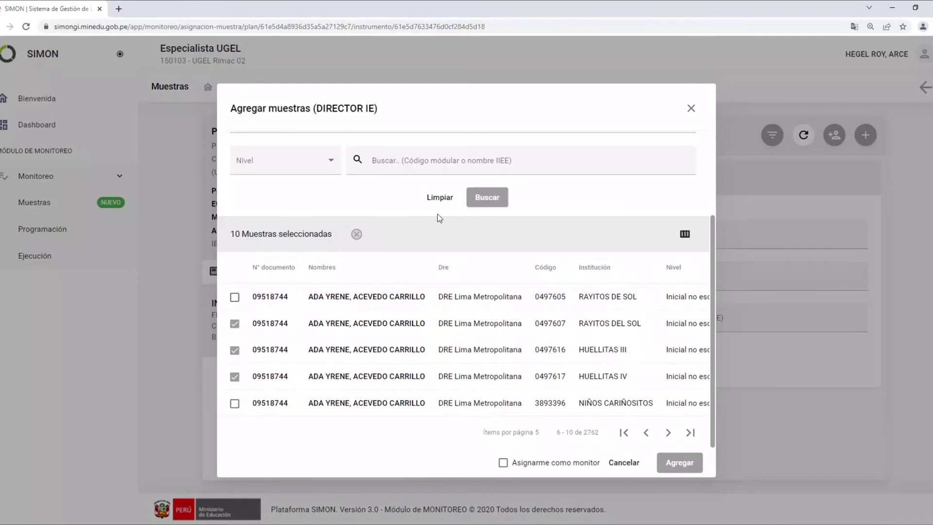
{"action": "scroll", "coordinate": [550, 233], "scroll_direction": "up", "scroll_amount": 3}
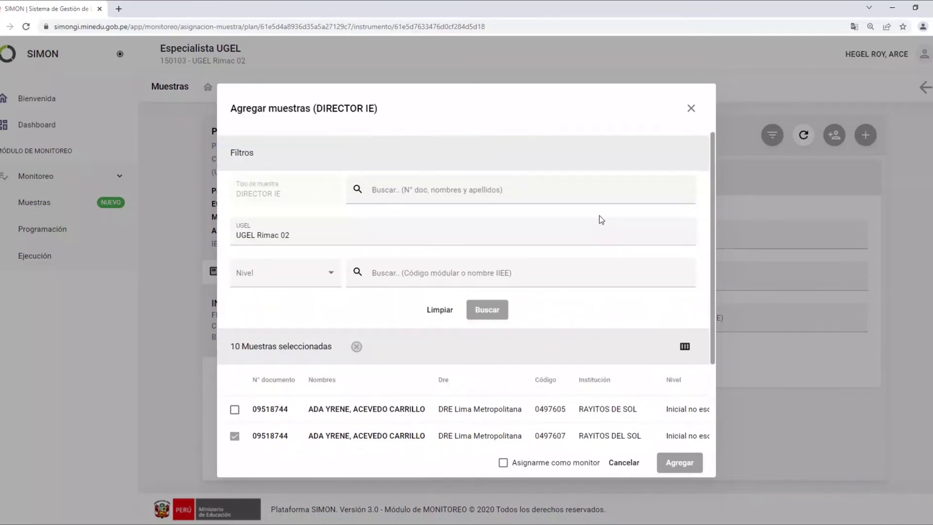
{"action": "left_click", "coordinate": [692, 109]}
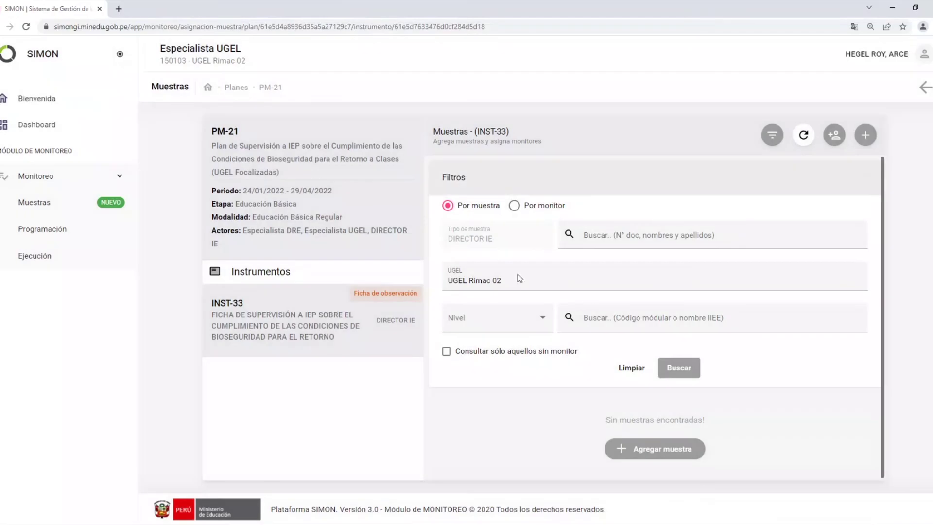
- Search the samples already registered in INST-33 for UGEL Rimac 02 and review their cards and assigned monitors
{"action": "left_click", "coordinate": [683, 369]}
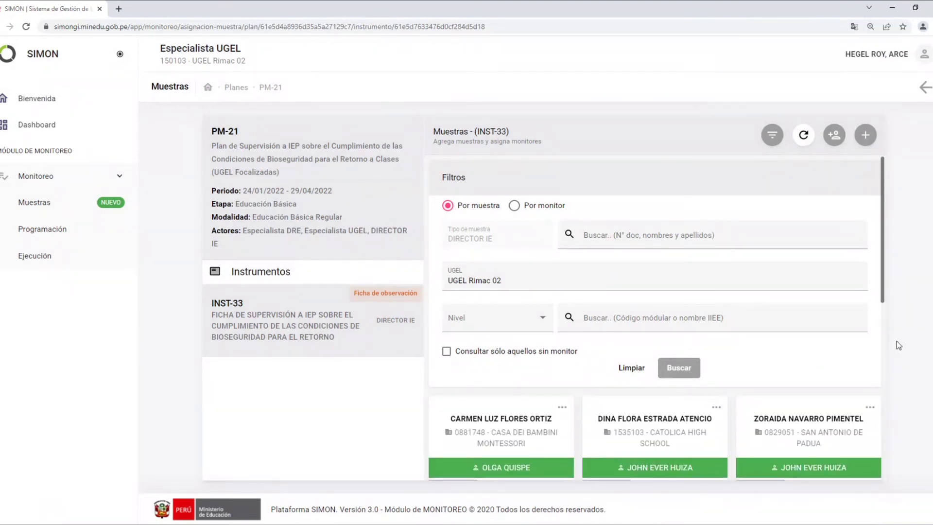
{"action": "scroll", "coordinate": [807, 360], "scroll_direction": "down", "scroll_amount": 10}
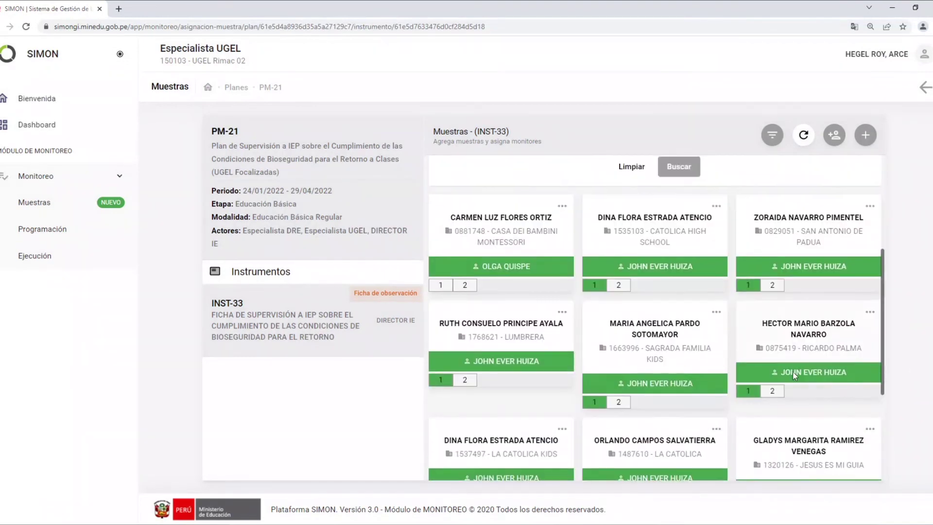
{"action": "scroll", "coordinate": [812, 354], "scroll_direction": "up", "scroll_amount": 10}
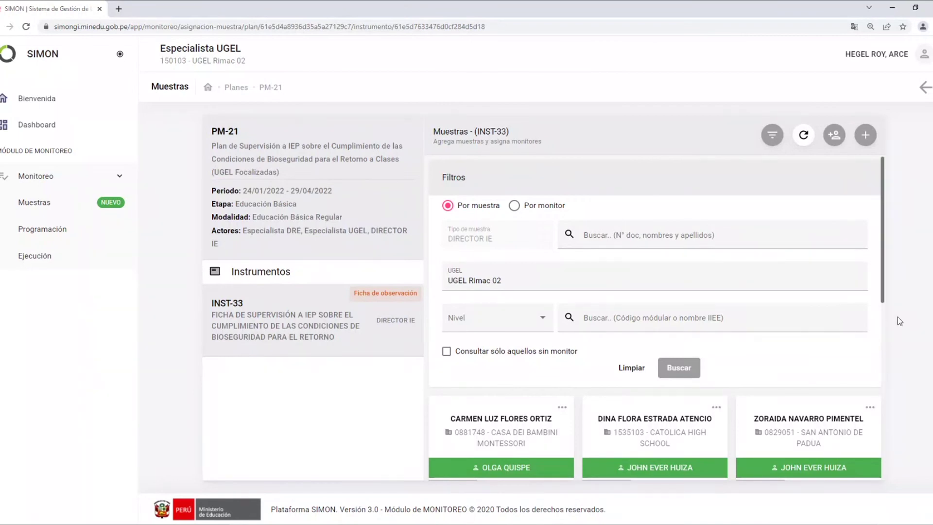
{"action": "scroll", "coordinate": [827, 360], "scroll_direction": "down", "scroll_amount": 8}
{"action": "scroll", "coordinate": [827, 360], "scroll_direction": "up", "scroll_amount": 6}
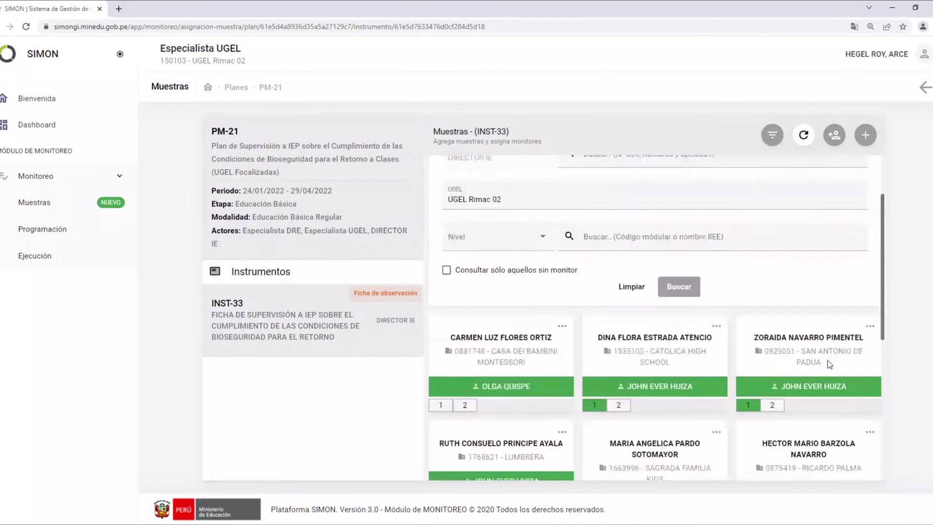
{"action": "scroll", "coordinate": [827, 360], "scroll_direction": "up", "scroll_amount": 2}
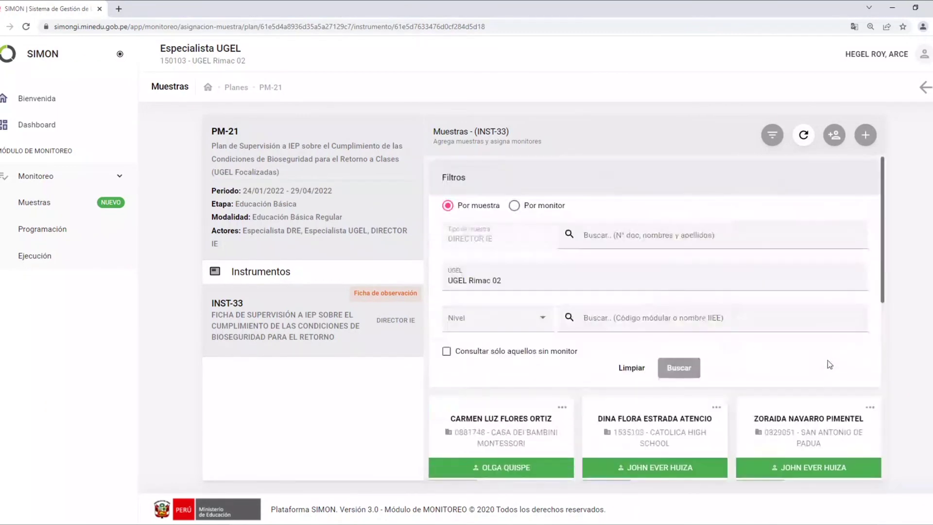
- Open the Agregar muestras (DIRECTOR IE) form again and list the available samples of UGEL Rimac 02
{"action": "left_click", "coordinate": [866, 136]}
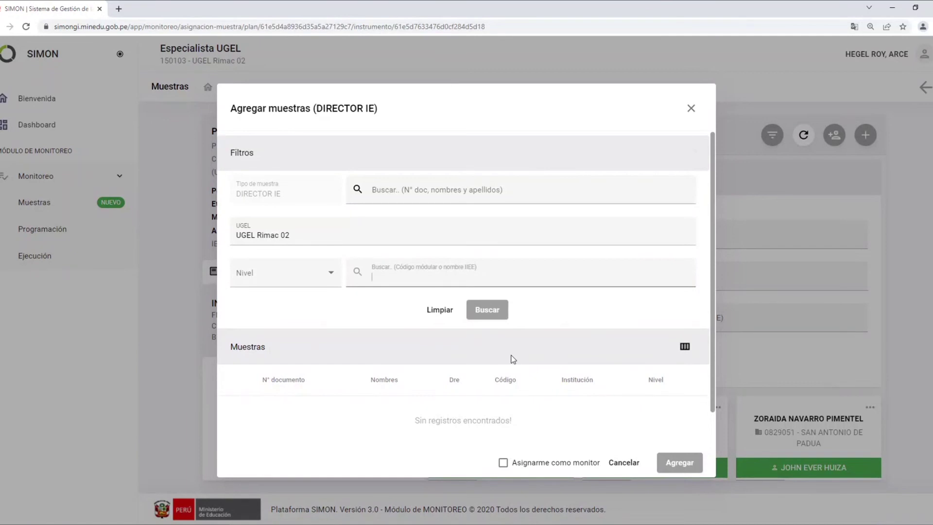
{"action": "left_click", "coordinate": [490, 318]}
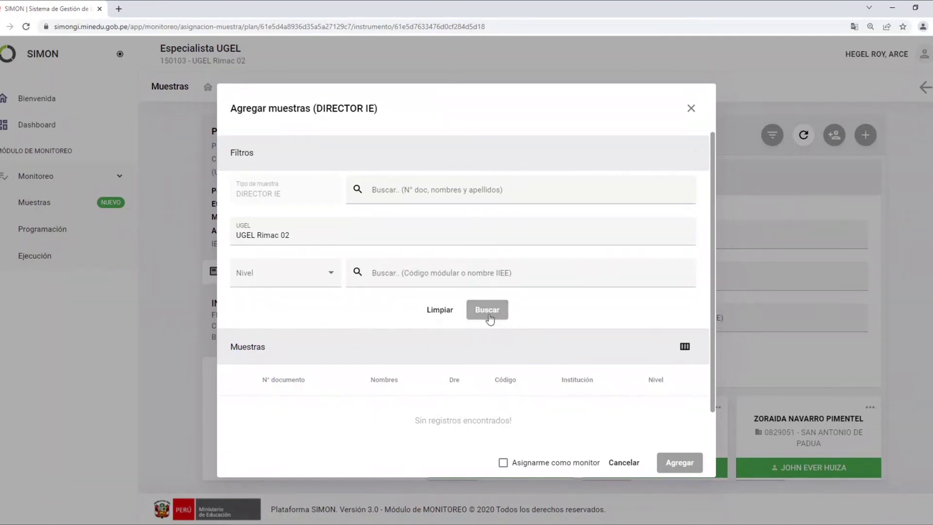
{"action": "scroll", "coordinate": [486, 379], "scroll_direction": "down", "scroll_amount": 3}
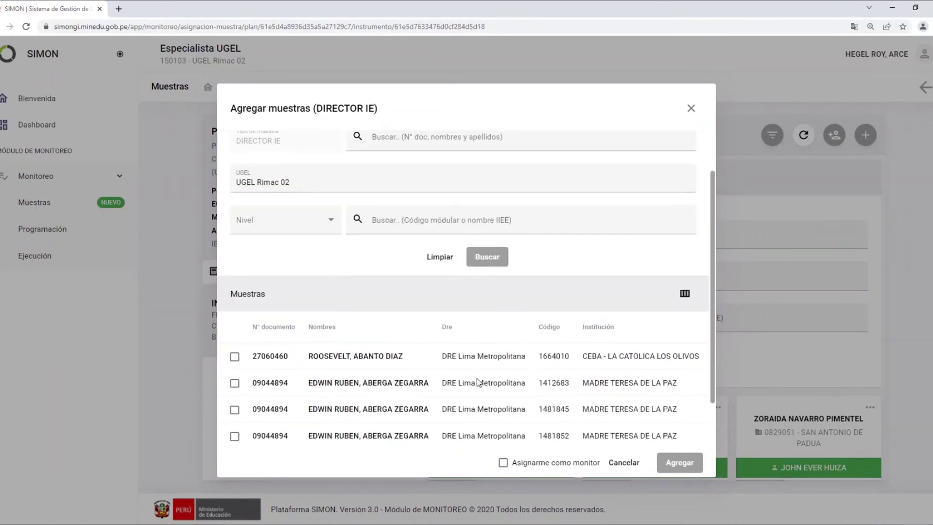
- Add only the NIÑOS CARIÑOSITOS sample (3893396) to INST-33 with Asignarme como monitor enabled, and confirm the addition
{"action": "left_click", "coordinate": [235, 325]}
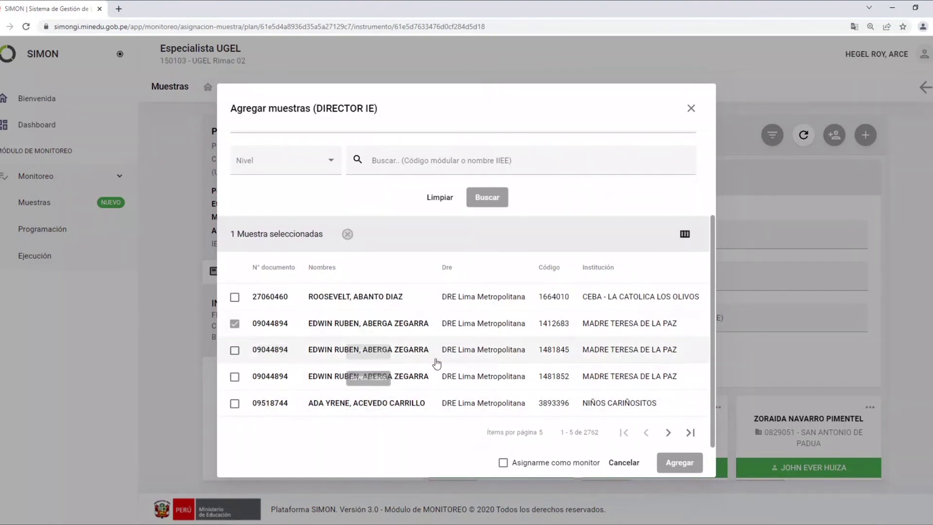
{"action": "left_click", "coordinate": [504, 465]}
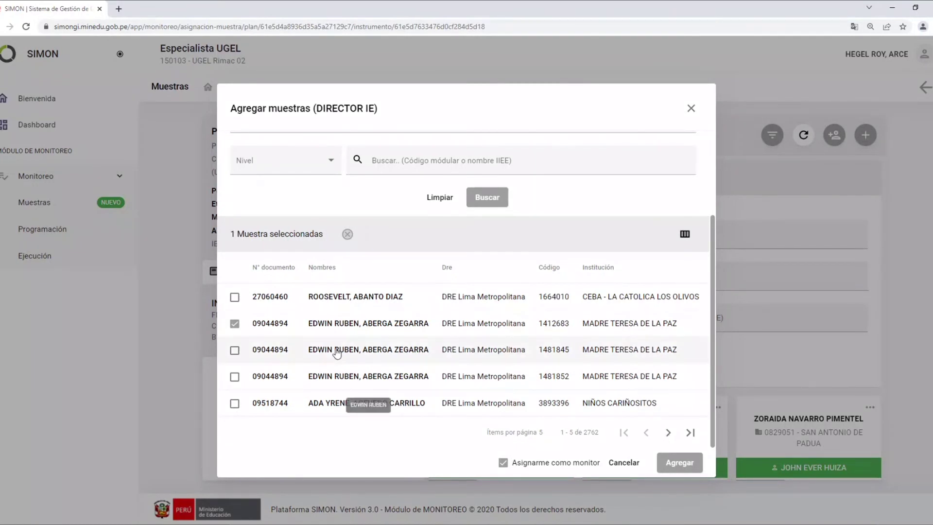
{"action": "left_click", "coordinate": [313, 406]}
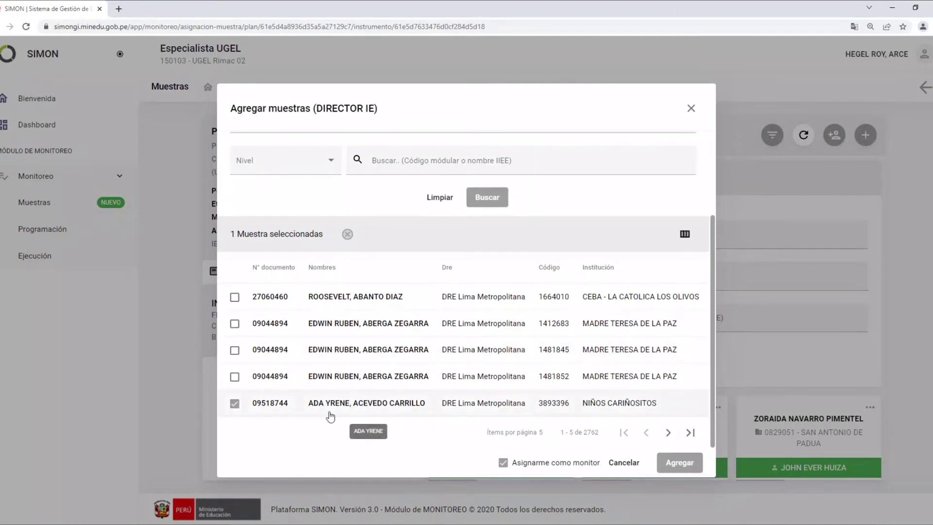
{"action": "left_click", "coordinate": [680, 462]}
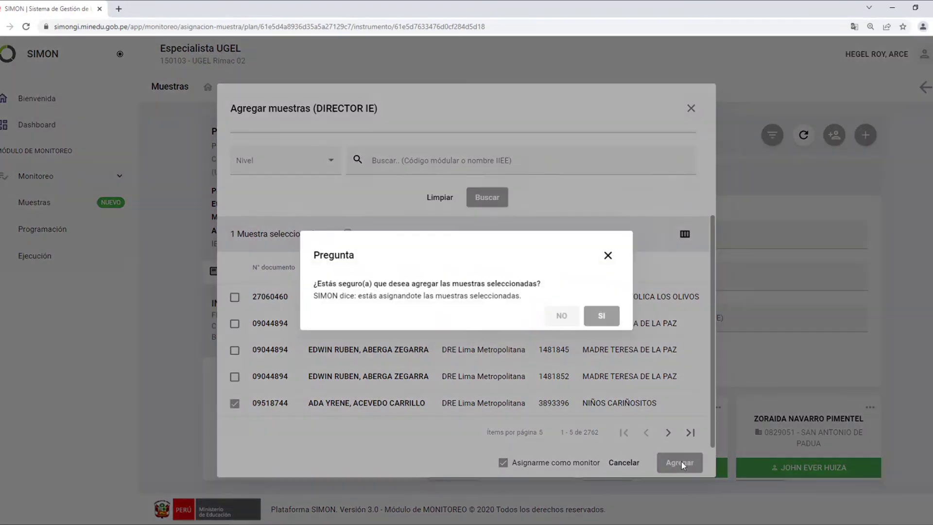
{"action": "left_click", "coordinate": [600, 315]}
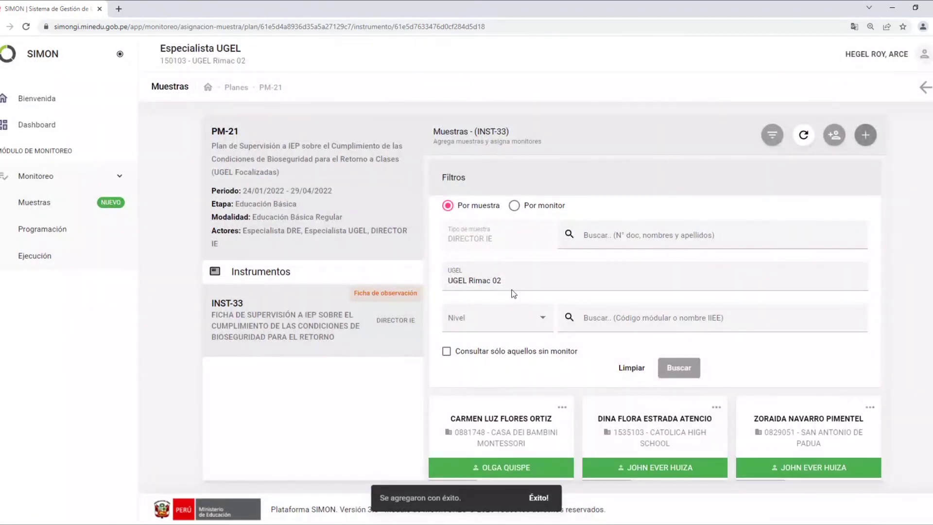
- Try to find the added sample by filtering the INST-33 samples by the director's given names
{"action": "left_click", "coordinate": [629, 238]}
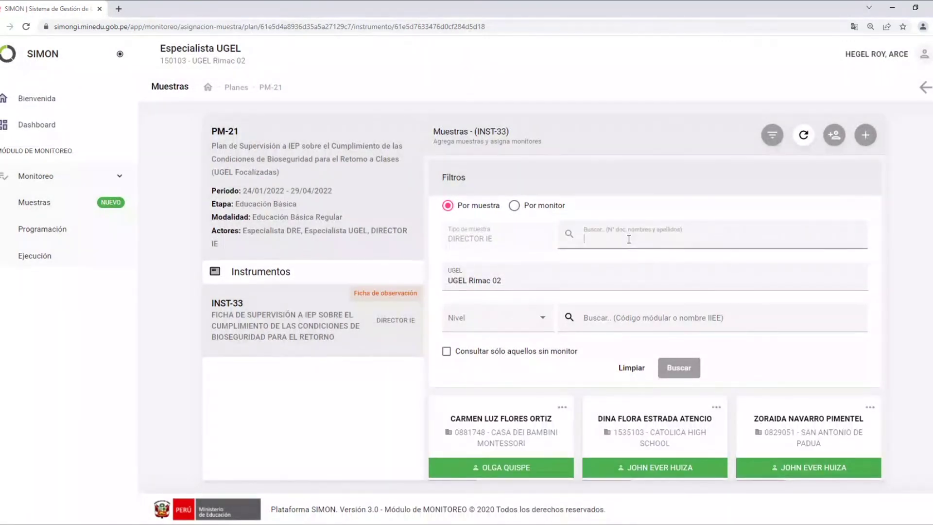
{"action": "type", "text": "ADA"}
{"action": "left_click", "coordinate": [677, 368]}
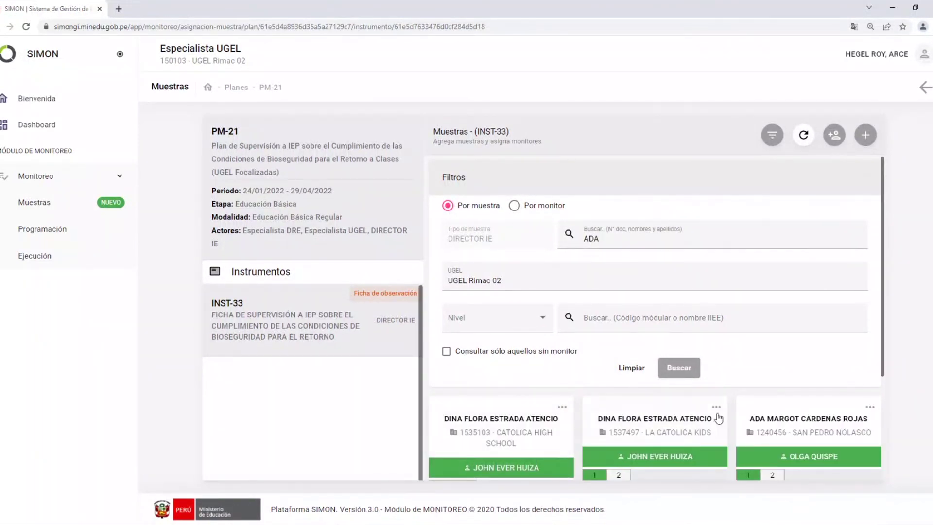
{"action": "left_click", "coordinate": [605, 247]}
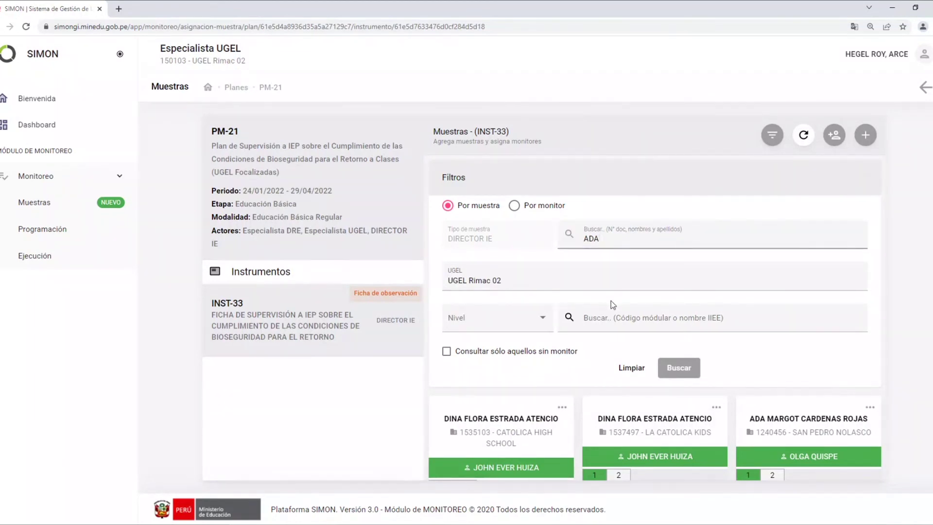
{"action": "type", "text": "IRE"}
{"action": "left_click", "coordinate": [677, 367]}
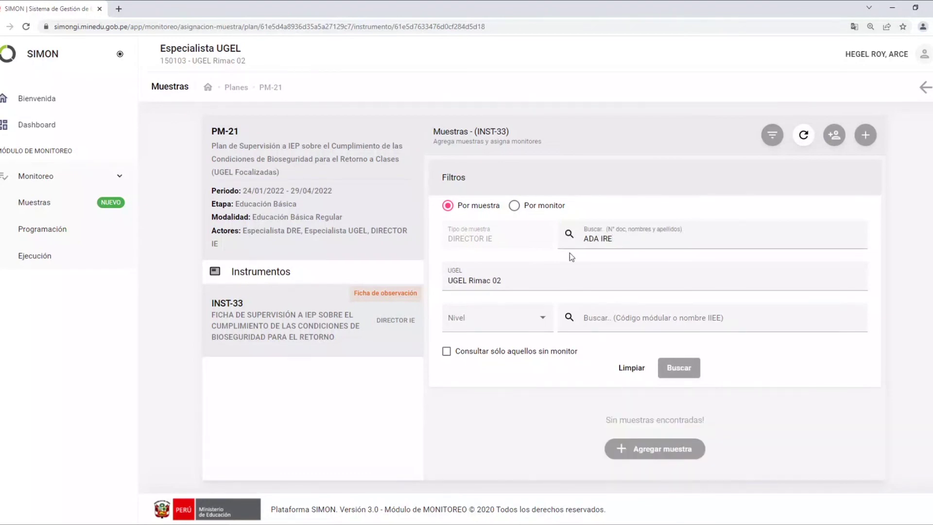
- Correct the spelling of the director's name in the filter, search again and check the monitor assigned to the NIÑOS CARIÑOSITOS sample
{"action": "left_click", "coordinate": [614, 239]}
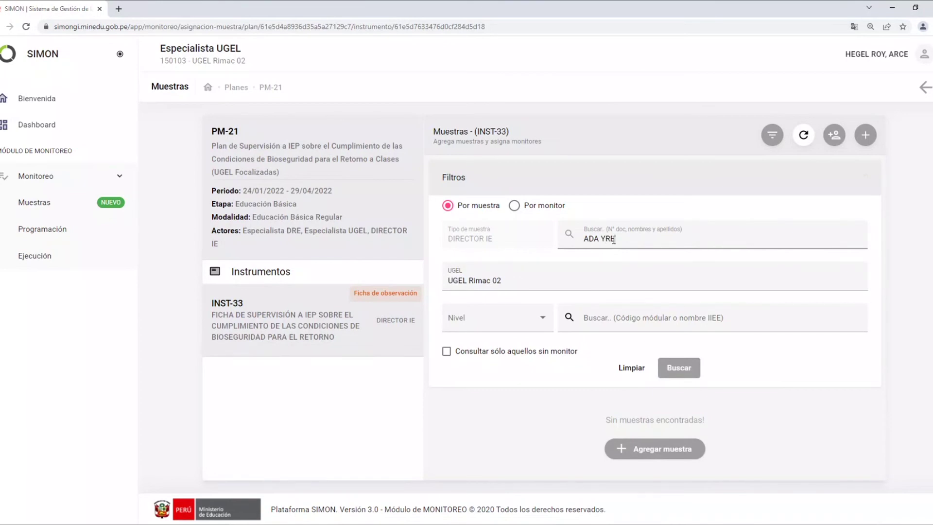
{"action": "left_click", "coordinate": [673, 367]}
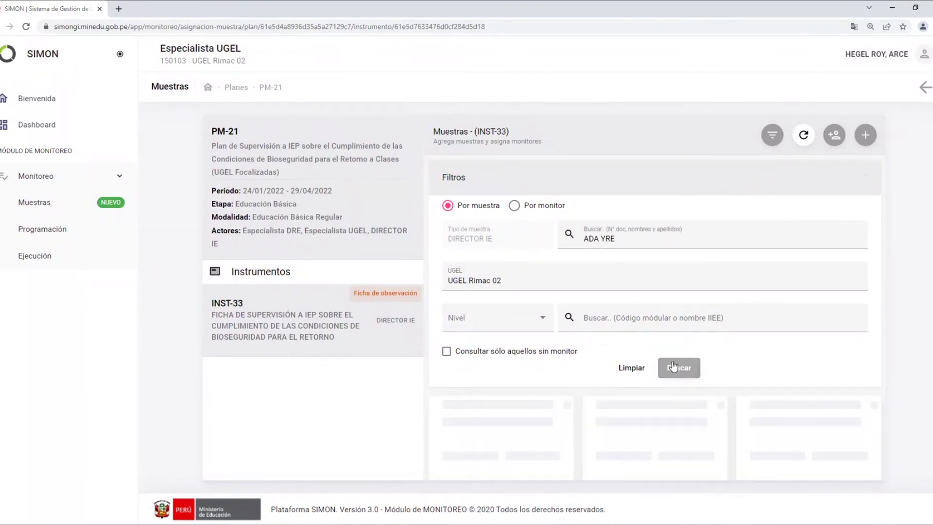
{"action": "scroll", "coordinate": [667, 433], "scroll_direction": "down", "scroll_amount": 1}
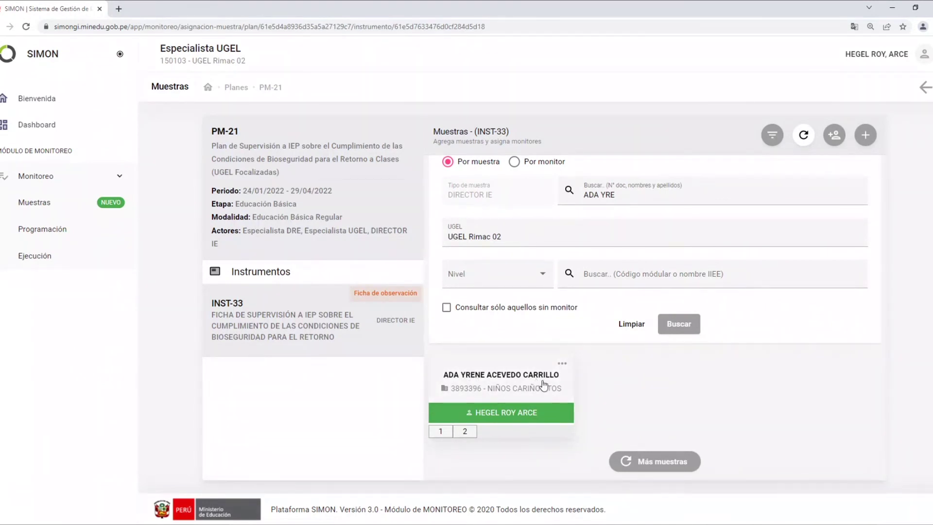
{"action": "left_click_drag", "start_coordinate": [476, 412], "coordinate": [537, 408]}
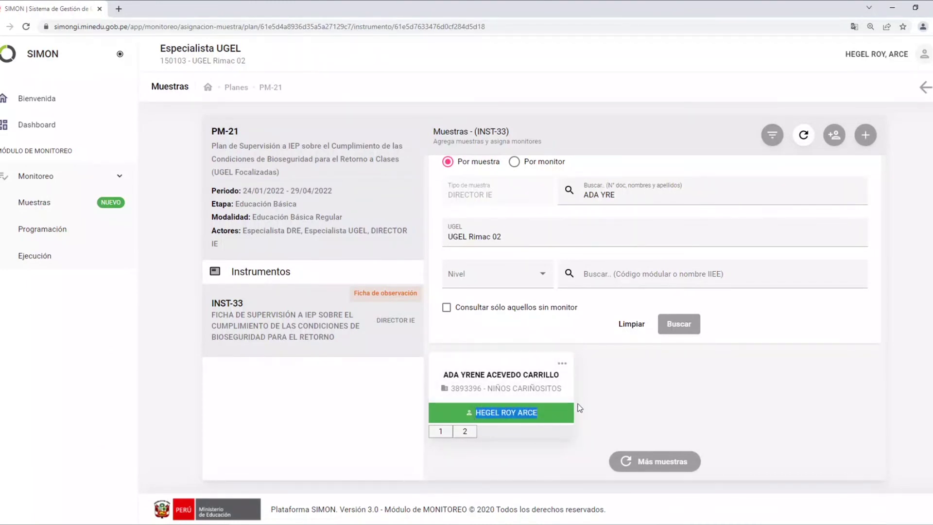
{"action": "left_click", "coordinate": [598, 397]}
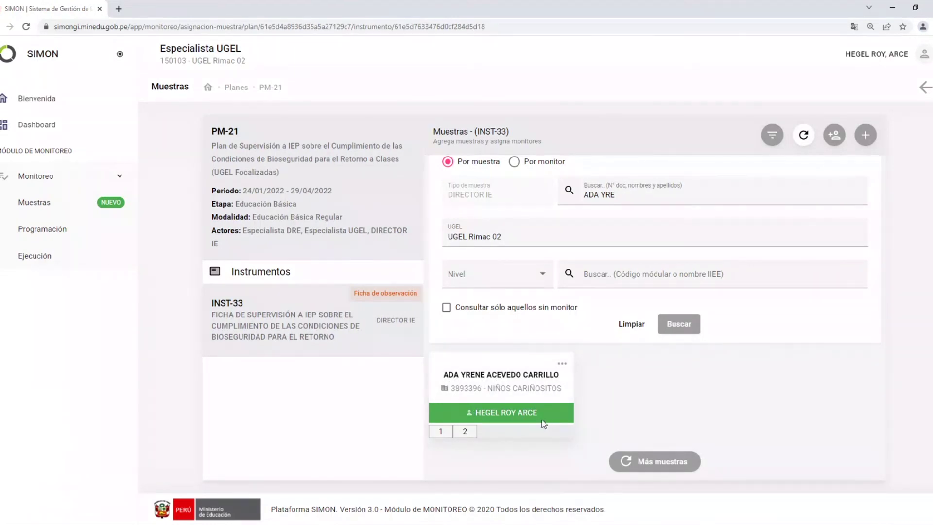
- Delete the NIÑOS CARIÑOSITOS sample from INST-33, confirm the deletion and rerun the sample search
{"action": "left_click", "coordinate": [562, 364]}
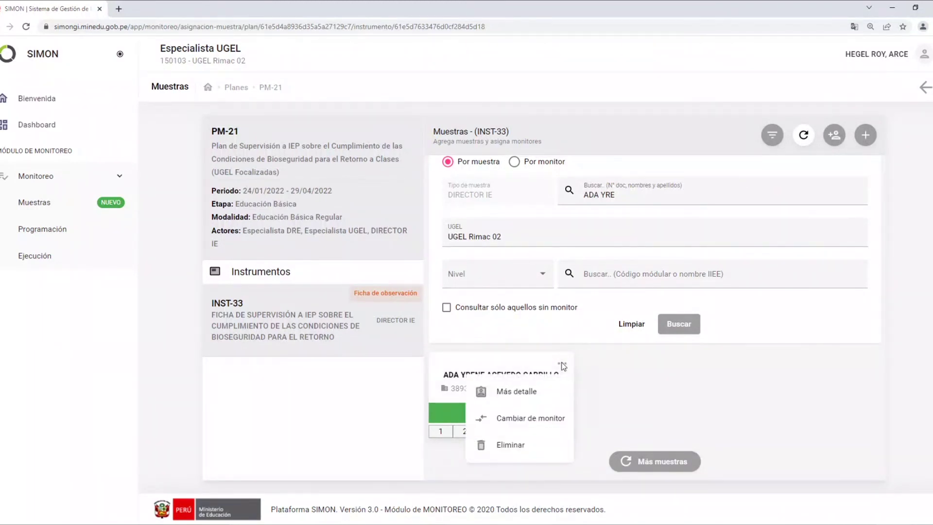
{"action": "left_click", "coordinate": [510, 444]}
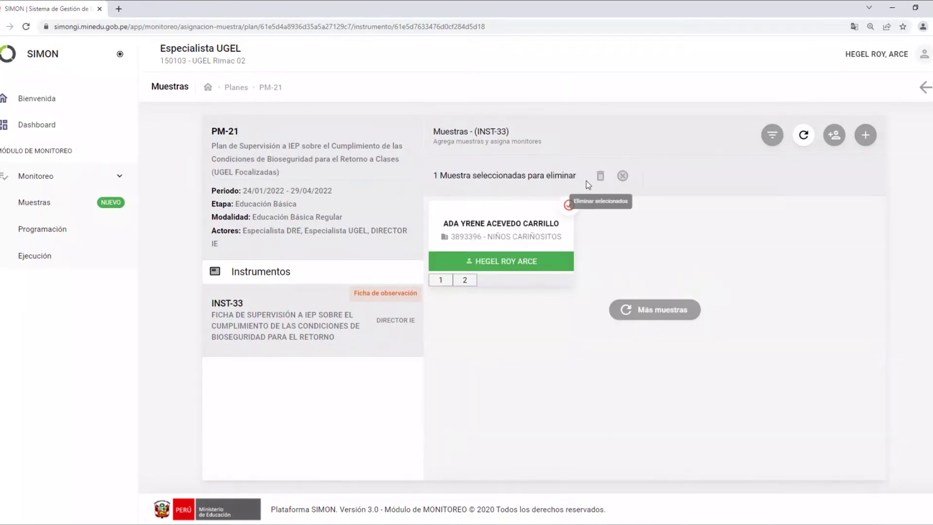
{"action": "left_click", "coordinate": [601, 176]}
{"action": "left_click", "coordinate": [593, 311]}
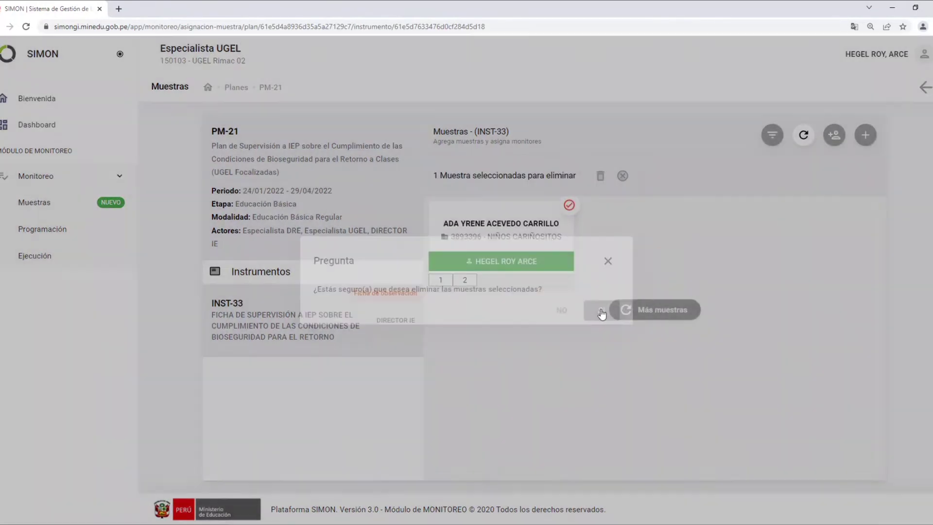
{"action": "left_click", "coordinate": [687, 373]}
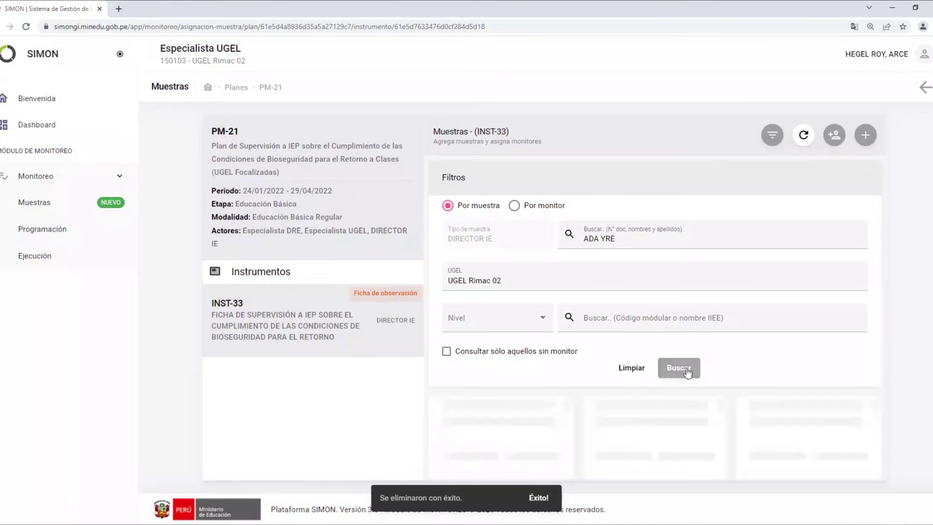
- Search the available samples by the director's given names and add only CIELO GRIS (0491916) to INST-33, leaving Asignarme como monitor disabled
{"action": "left_click", "coordinate": [873, 142]}
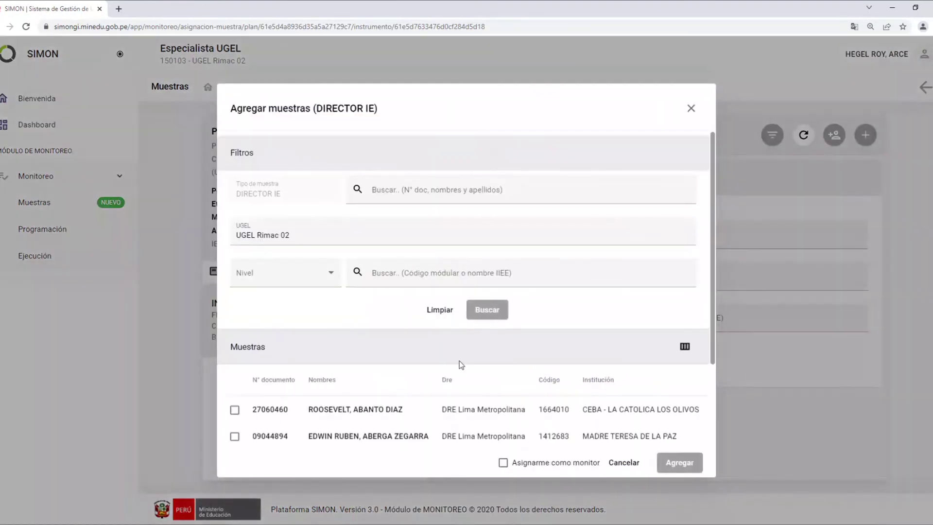
{"action": "left_click", "coordinate": [427, 190]}
{"action": "type", "text": "ADA YRE"}
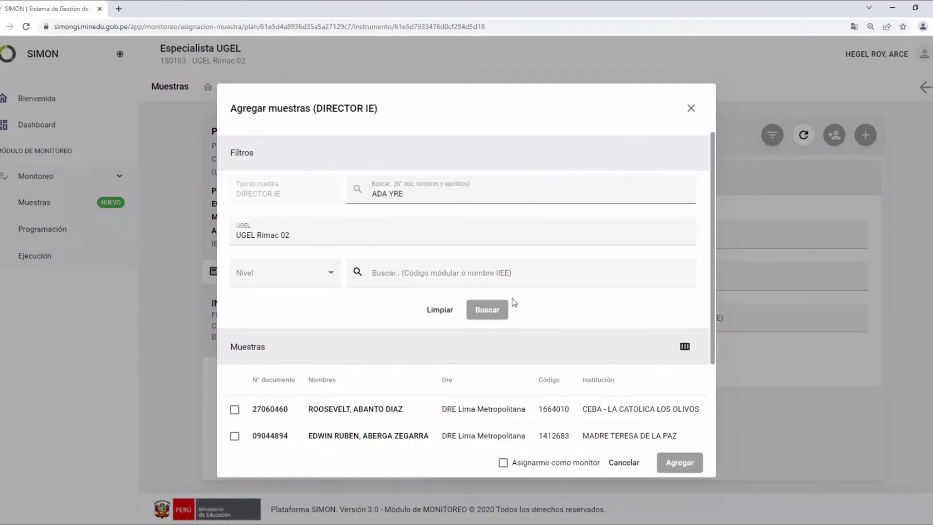
{"action": "left_click", "coordinate": [493, 310]}
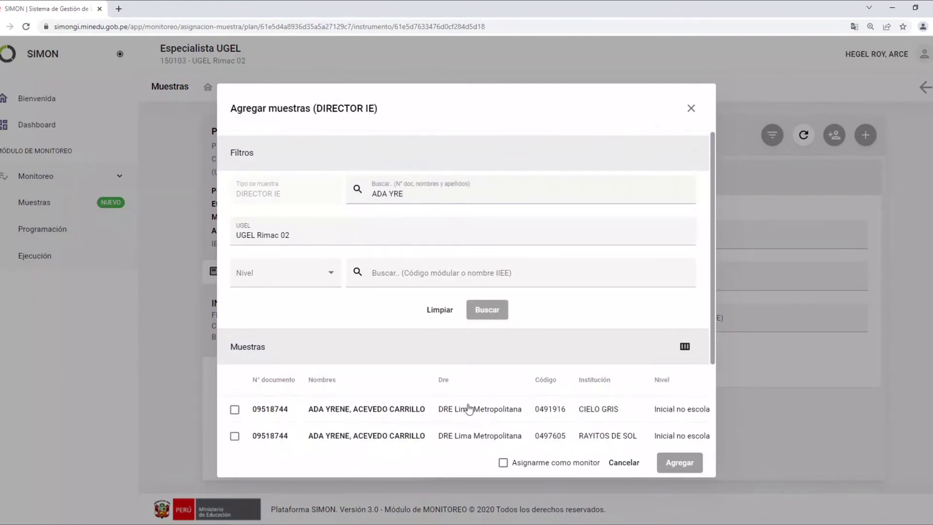
{"action": "left_click", "coordinate": [234, 409]}
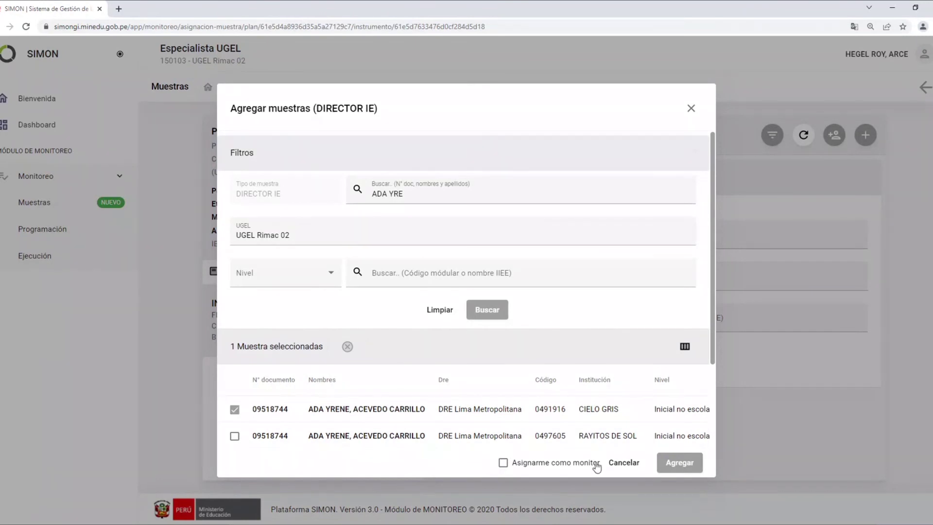
{"action": "left_click", "coordinate": [686, 464]}
{"action": "left_click", "coordinate": [602, 311]}
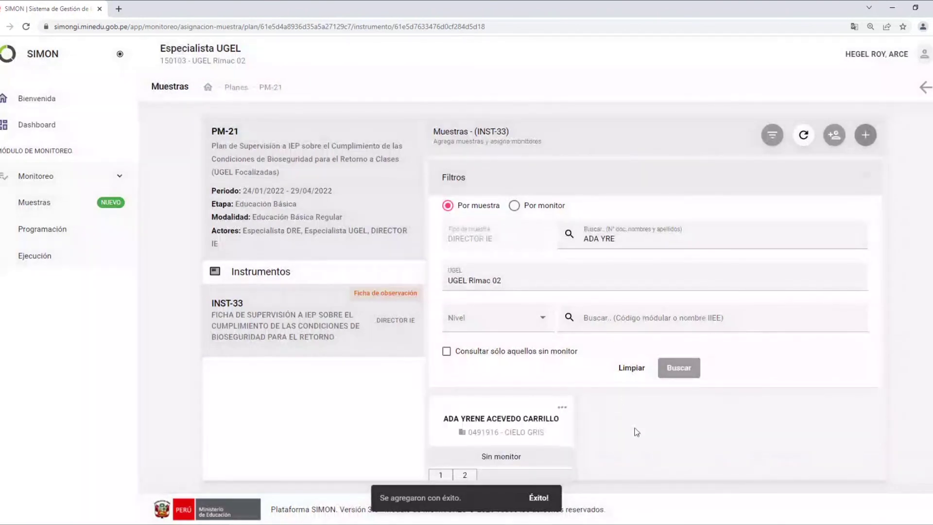
- Hide the sample filters and check the monitor status of the CIELO GRIS sample
{"action": "scroll", "coordinate": [632, 433], "scroll_direction": "down", "scroll_amount": 1}
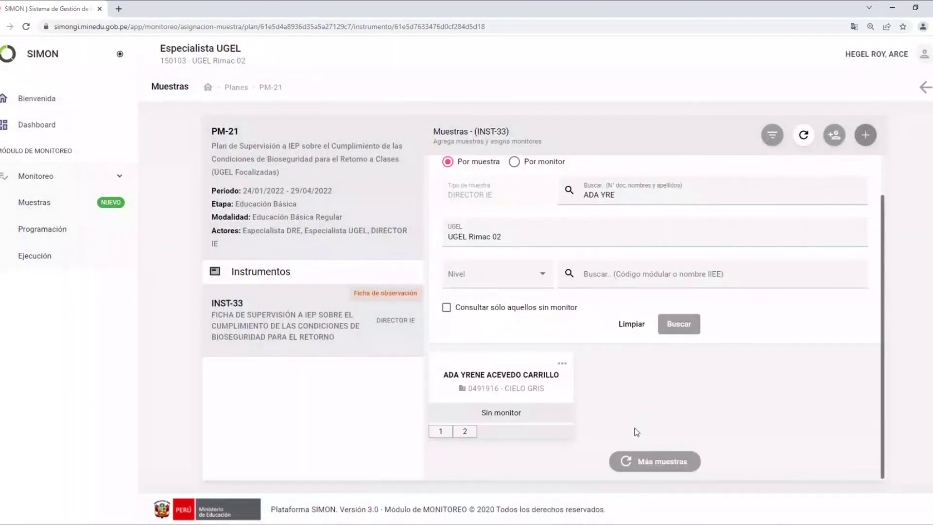
{"action": "left_click", "coordinate": [772, 134]}
{"action": "left_click_drag", "start_coordinate": [483, 219], "coordinate": [537, 222]}
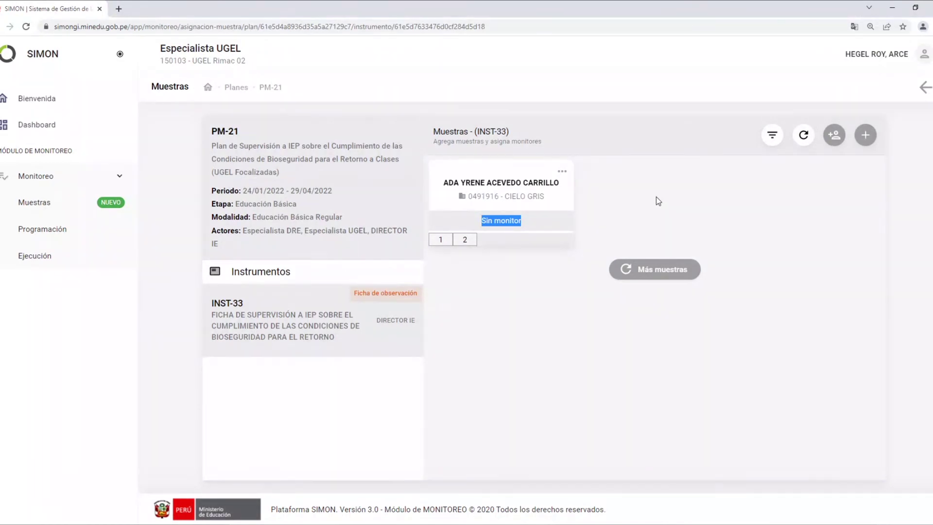
{"action": "left_click", "coordinate": [623, 192]}
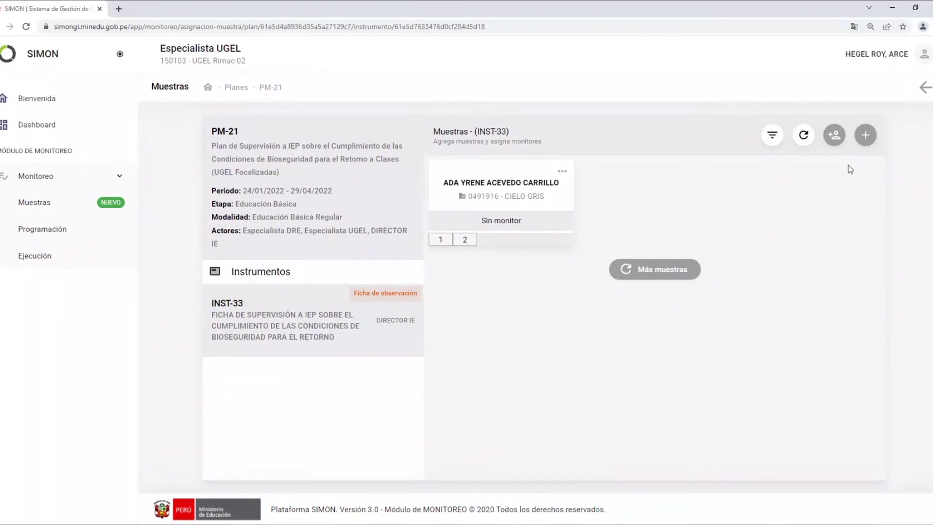
- Start a monitor assignment, list the Especialista UGEL monitors of UGEL Rimac 02 and continue with the third monitor listed
{"action": "left_click", "coordinate": [834, 136]}
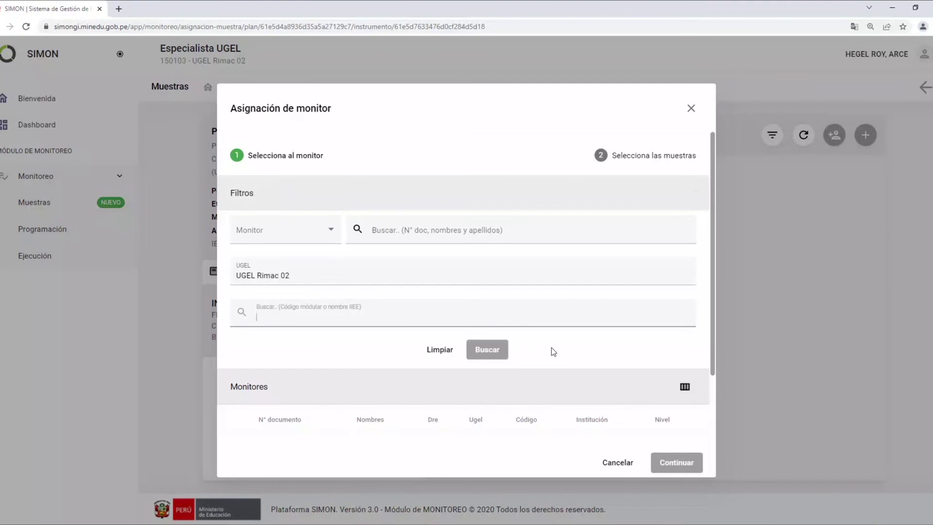
{"action": "left_click", "coordinate": [330, 231]}
{"action": "left_click", "coordinate": [291, 236]}
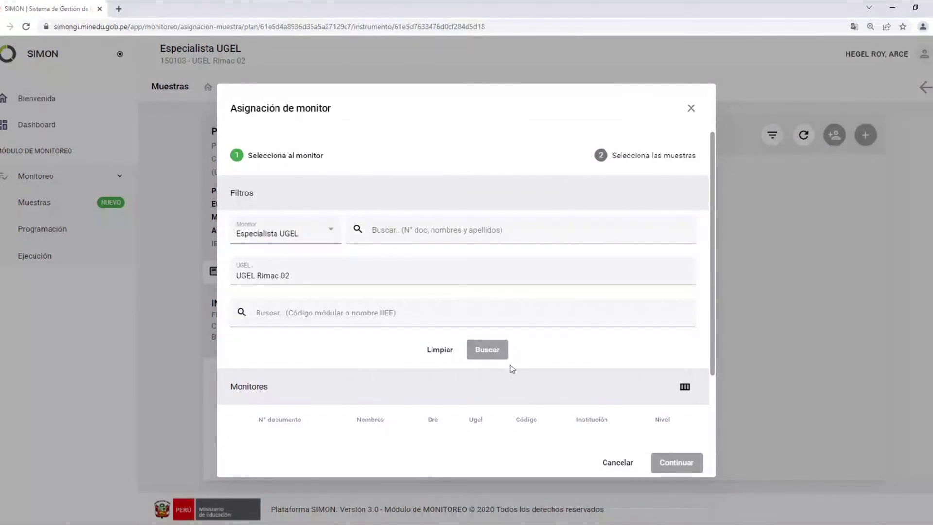
{"action": "left_click", "coordinate": [496, 352]}
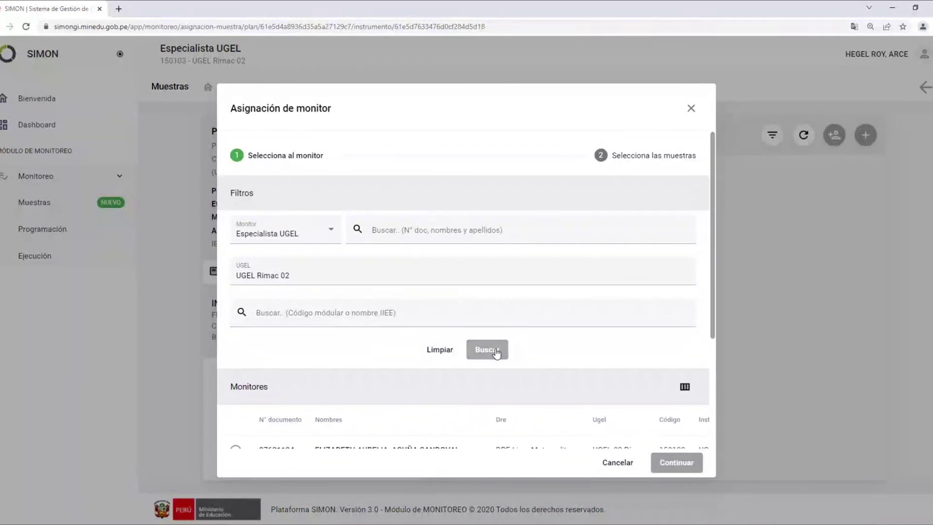
{"action": "scroll", "coordinate": [489, 395], "scroll_direction": "down", "scroll_amount": 3}
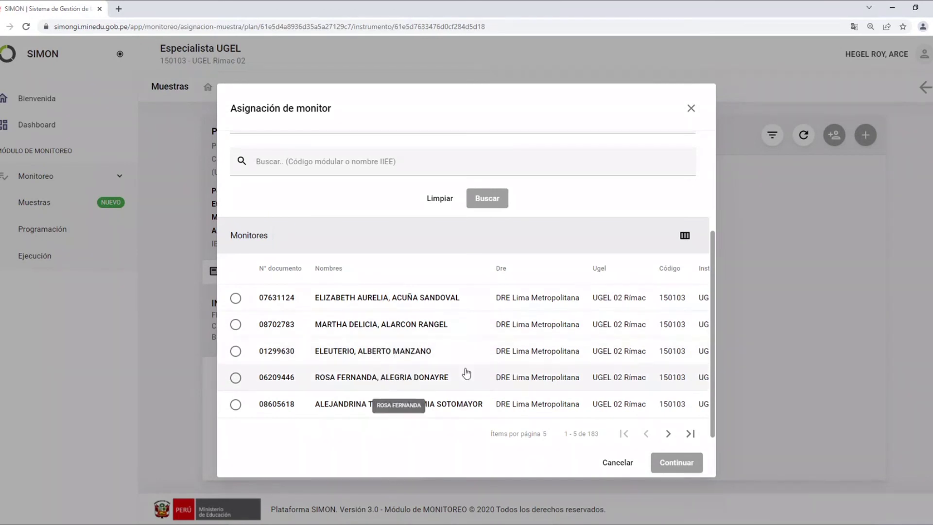
{"action": "scroll", "coordinate": [466, 377], "scroll_direction": "down", "scroll_amount": 1}
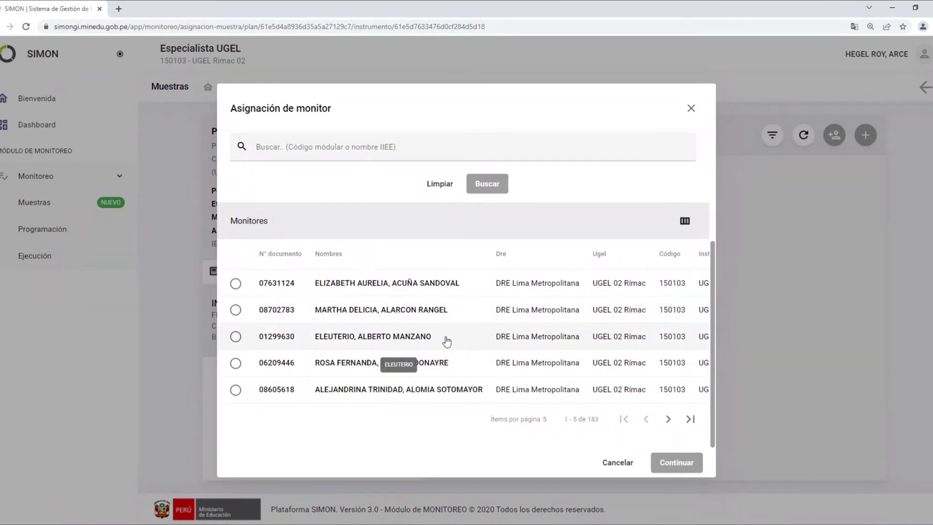
{"action": "left_click", "coordinate": [235, 336]}
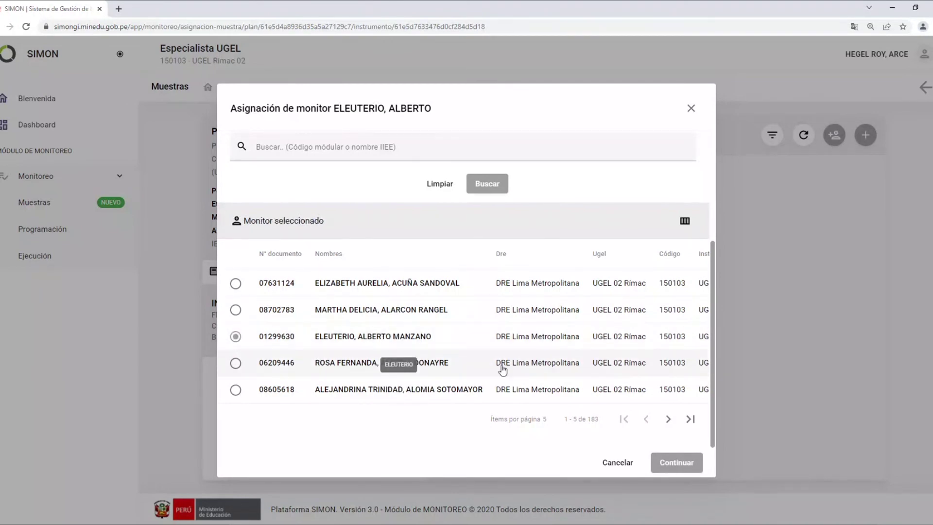
{"action": "left_click", "coordinate": [678, 462]}
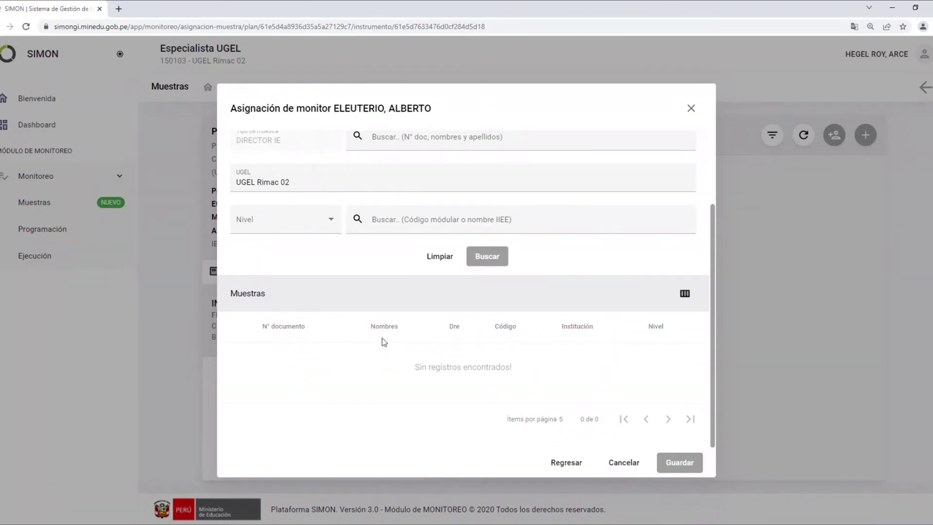
- List the samples available for assignment, assign the chosen monitor to CIELO GRIS (0491916), and check the monitor on its card
{"action": "left_click", "coordinate": [491, 258]}
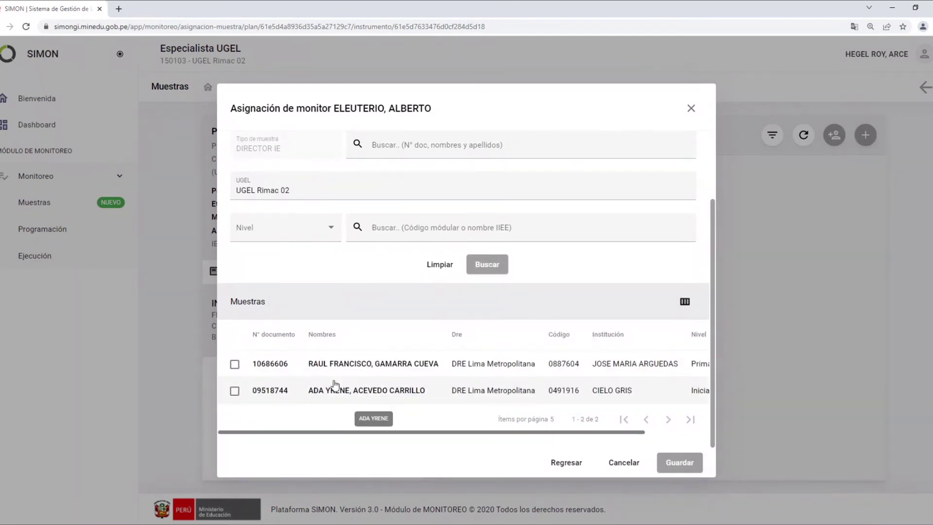
{"action": "left_click", "coordinate": [235, 390]}
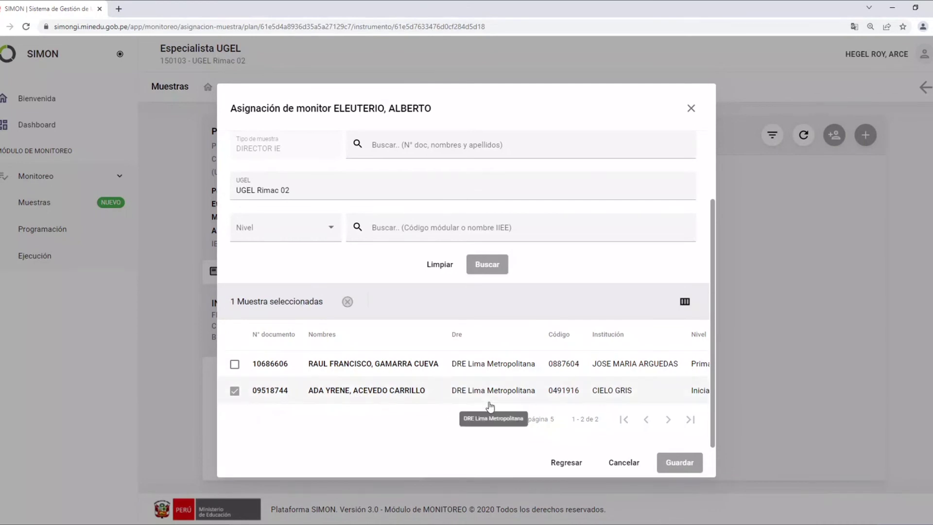
{"action": "left_click", "coordinate": [681, 465]}
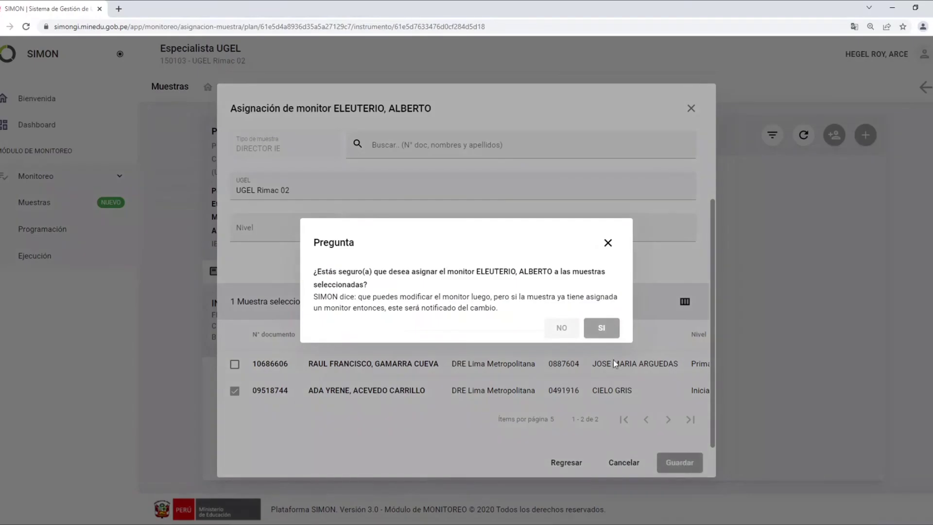
{"action": "left_click", "coordinate": [605, 329]}
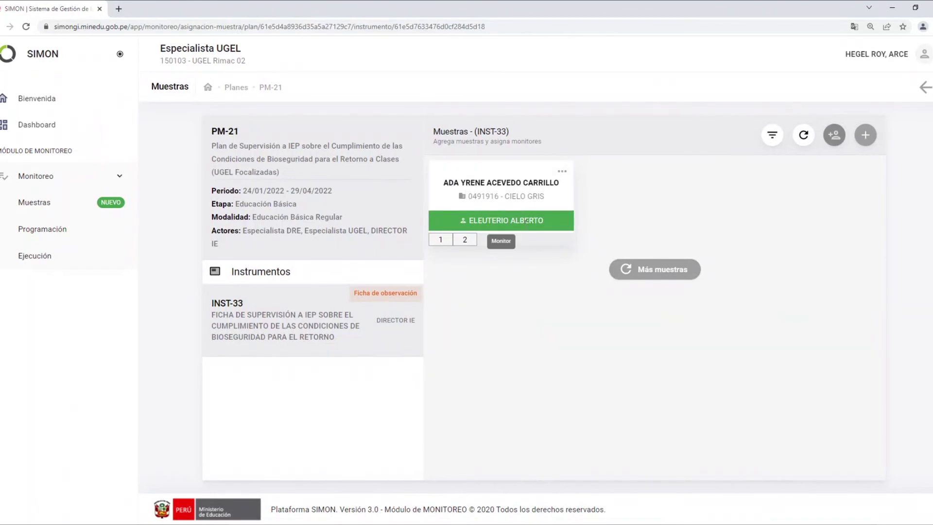
{"action": "left_click_drag", "start_coordinate": [471, 220], "coordinate": [527, 220]}
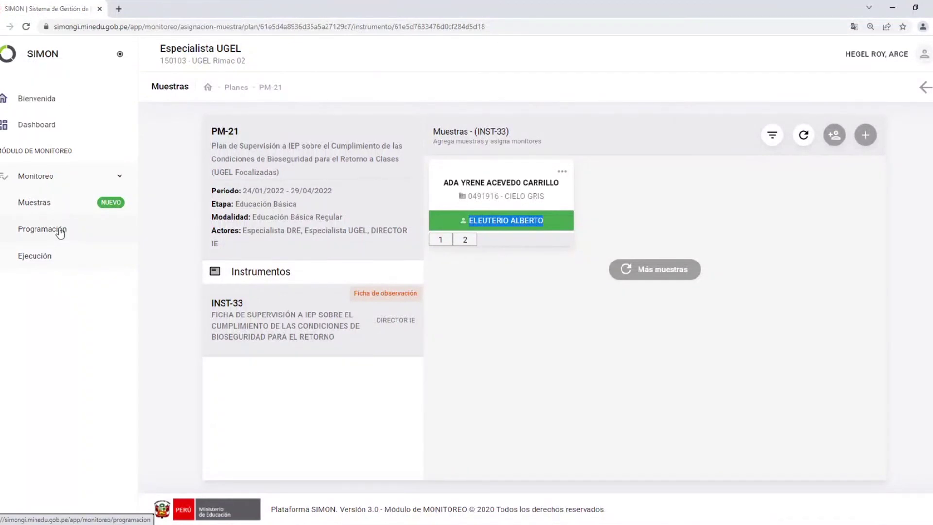
- Open INST-33 of plan PM-21 in Programación to check for samples assigned to the current account
{"action": "left_click", "coordinate": [38, 233]}
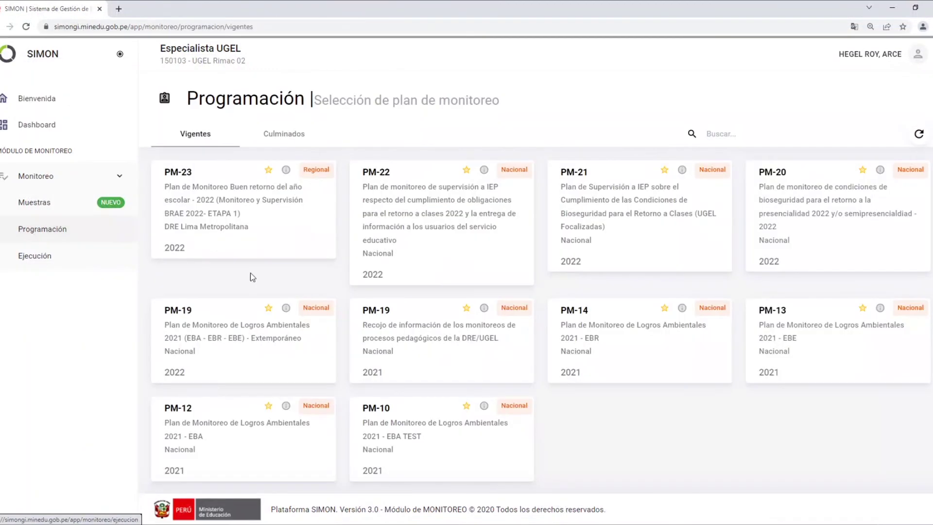
{"action": "left_click", "coordinate": [574, 209]}
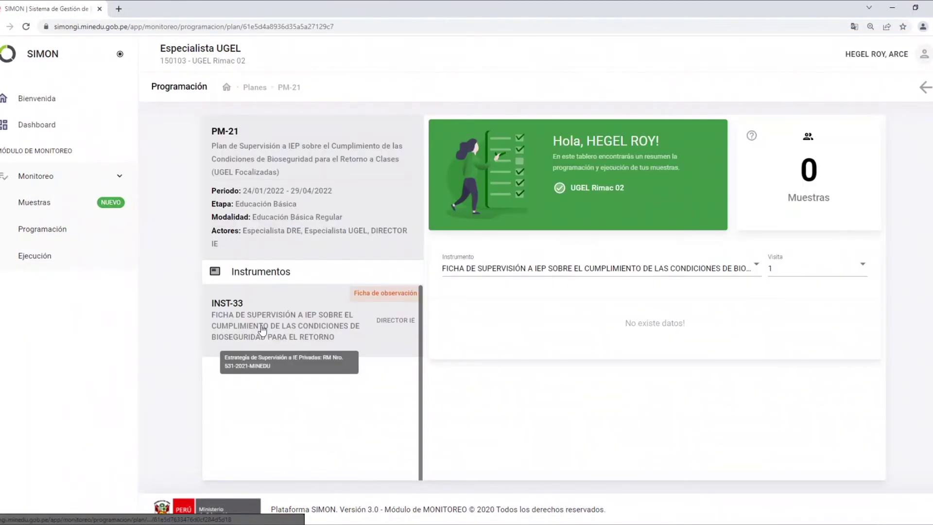
{"action": "left_click", "coordinate": [263, 330]}
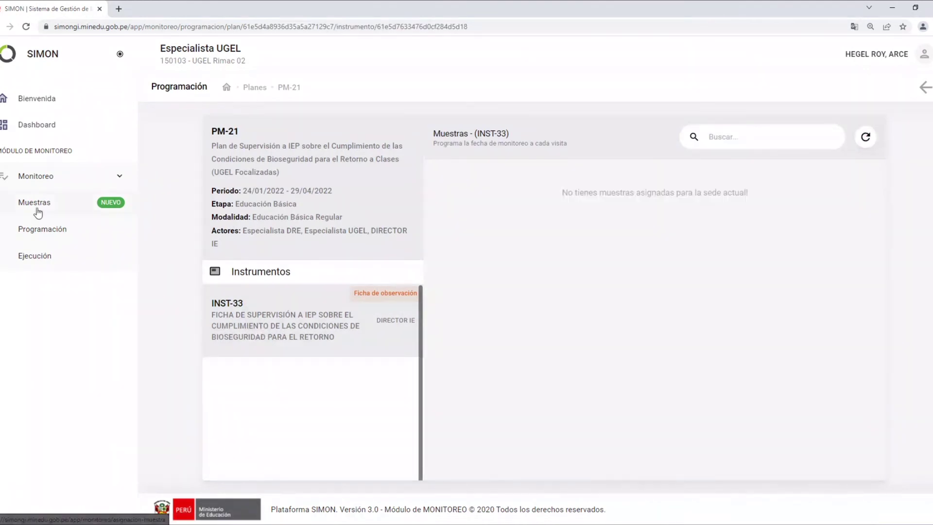
- Return to the Muestras of INST-33 in plan PM-21 and filter them by the director's given names
{"action": "left_click", "coordinate": [37, 205]}
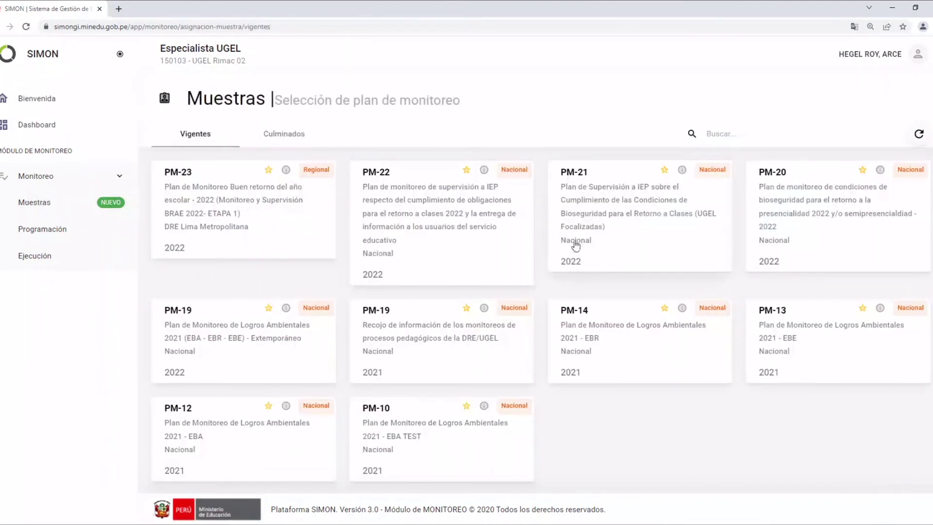
{"action": "left_click", "coordinate": [604, 203]}
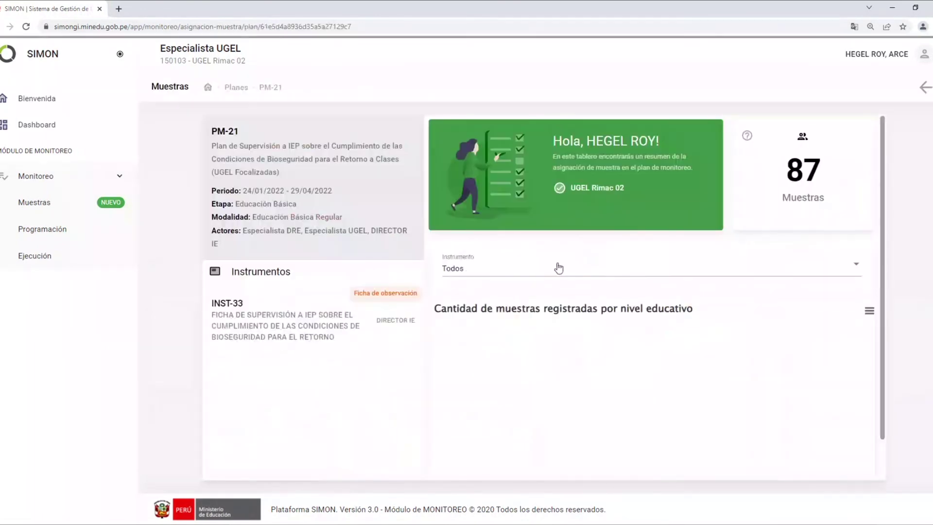
{"action": "left_click", "coordinate": [257, 316]}
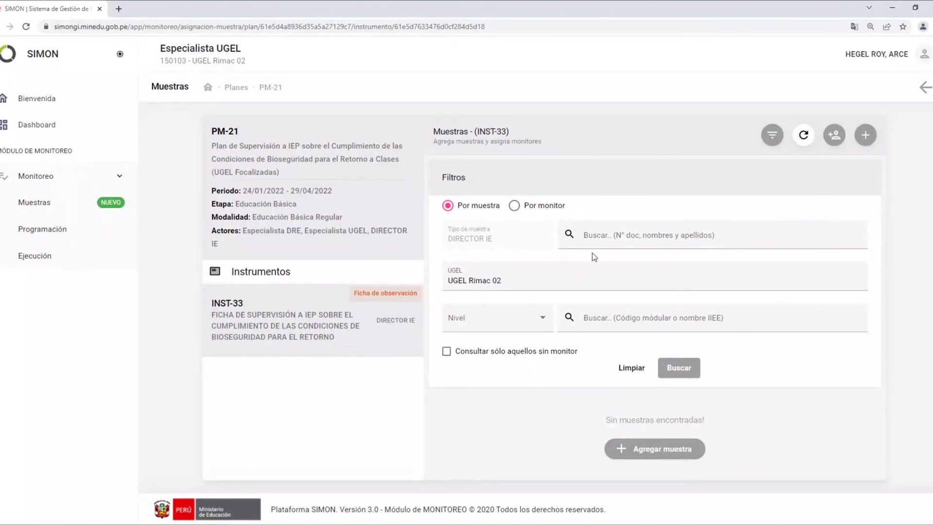
{"action": "left_click", "coordinate": [624, 236]}
{"action": "type", "text": "ADA YRE"}
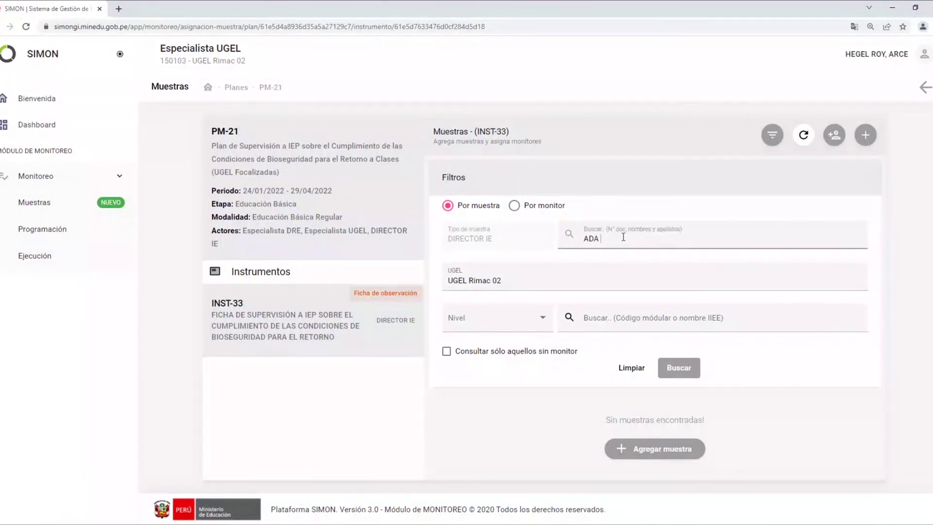
{"action": "left_click", "coordinate": [679, 368]}
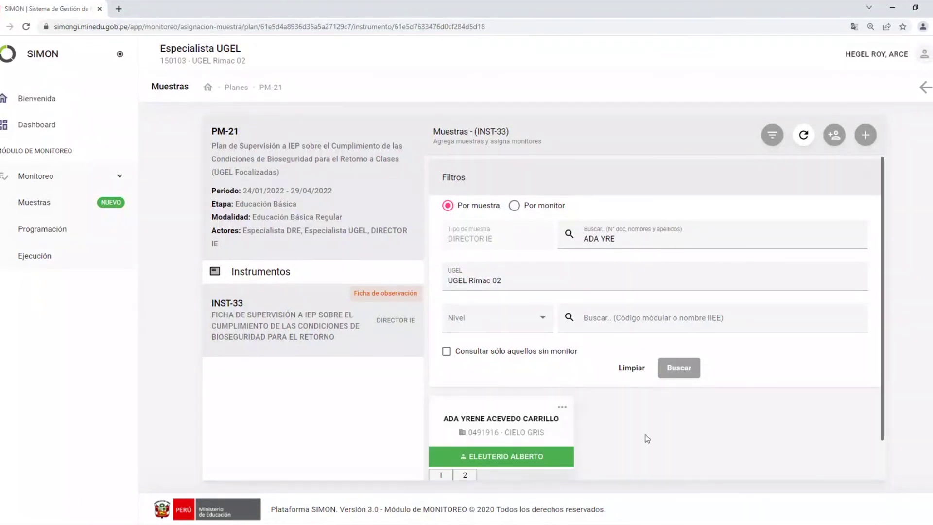
- Hide the filters, delete the CIELO GRIS sample from INST-33 and confirm the deletion
{"action": "scroll", "coordinate": [645, 437], "scroll_direction": "down", "scroll_amount": 1}
{"action": "left_click", "coordinate": [772, 135]}
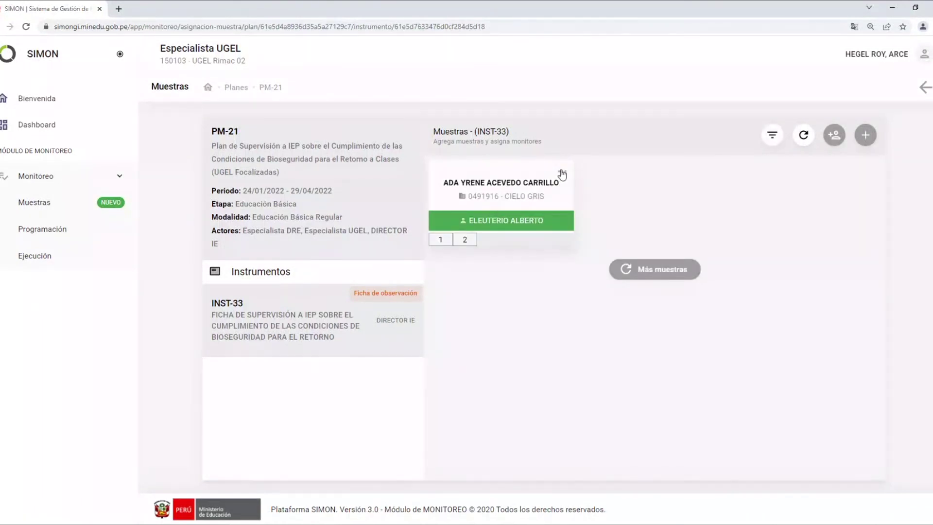
{"action": "left_click", "coordinate": [562, 171]}
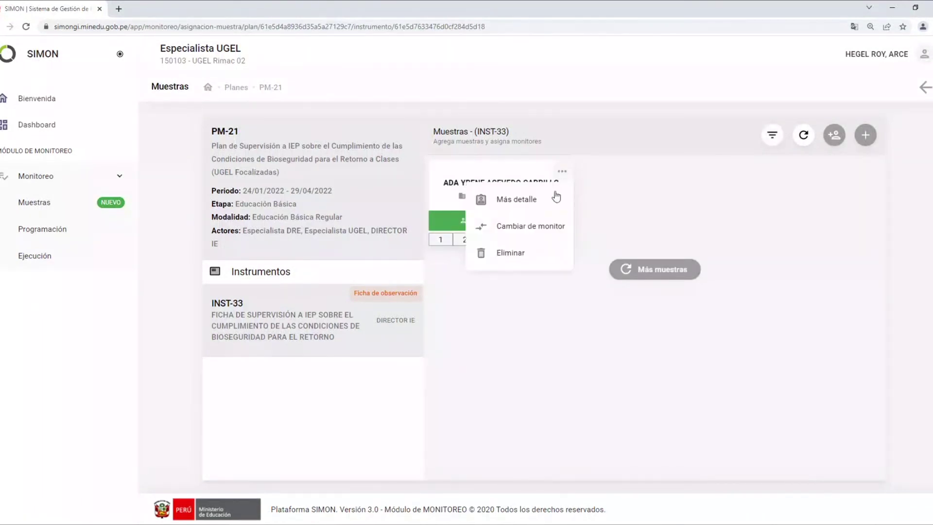
{"action": "left_click", "coordinate": [536, 254]}
{"action": "left_click", "coordinate": [598, 310]}
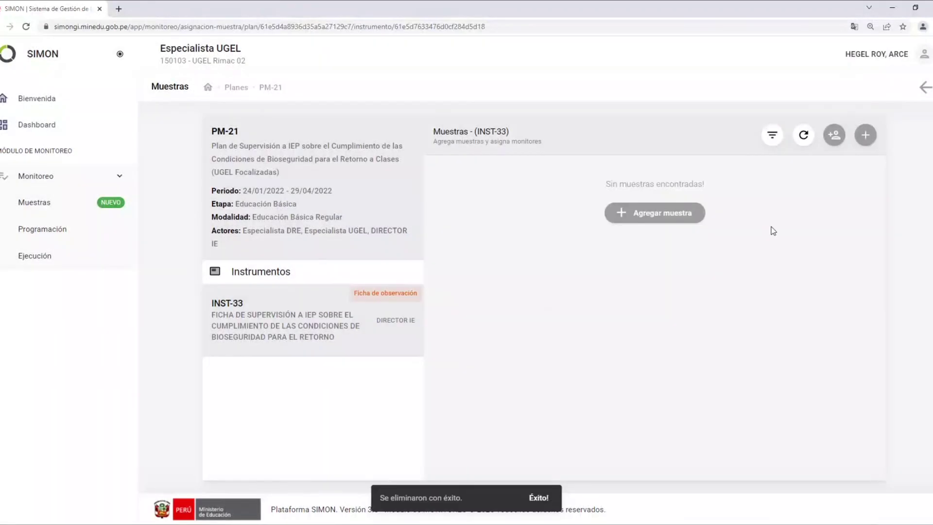
- Start adding samples to INST-33 and search UGEL Rimac 02 for the director by given names
{"action": "left_click", "coordinate": [637, 215]}
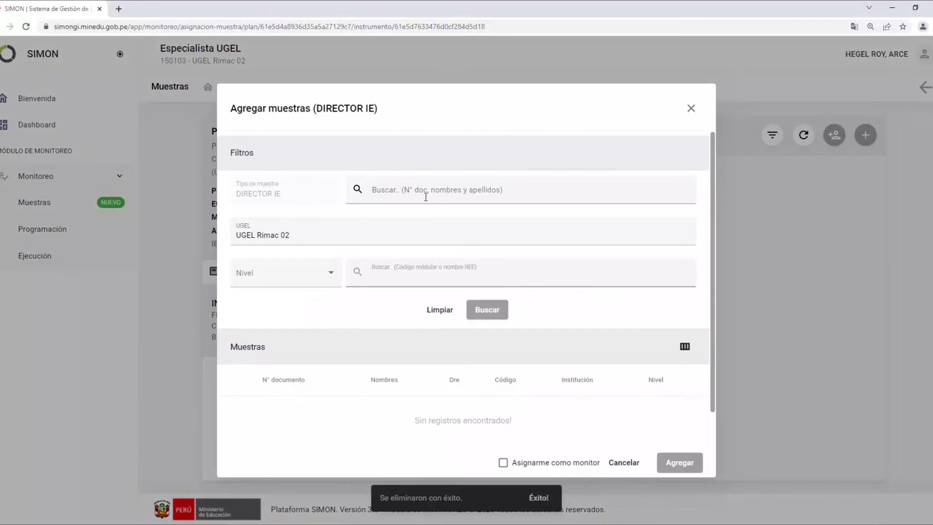
{"action": "left_click", "coordinate": [425, 197]}
{"action": "type", "text": "ADA YRE"}
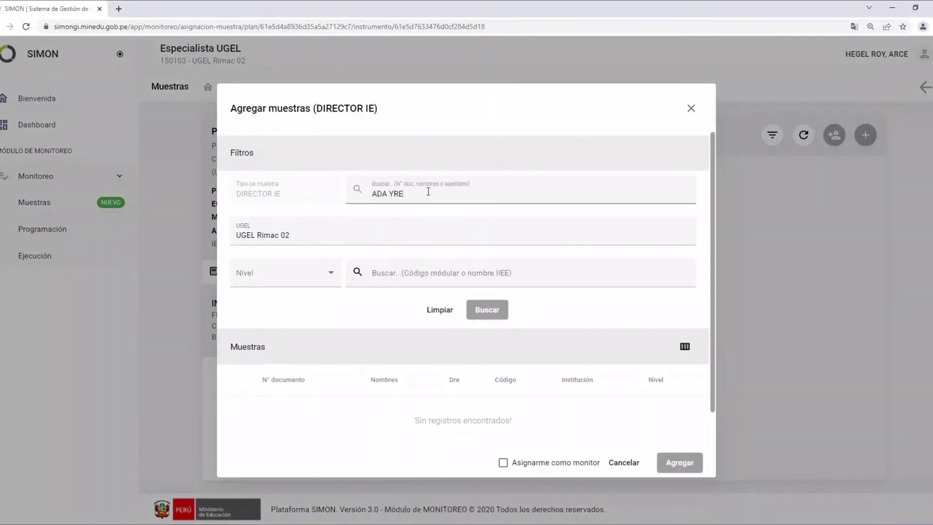
{"action": "type", "text": "N"}
{"action": "left_click", "coordinate": [474, 315]}
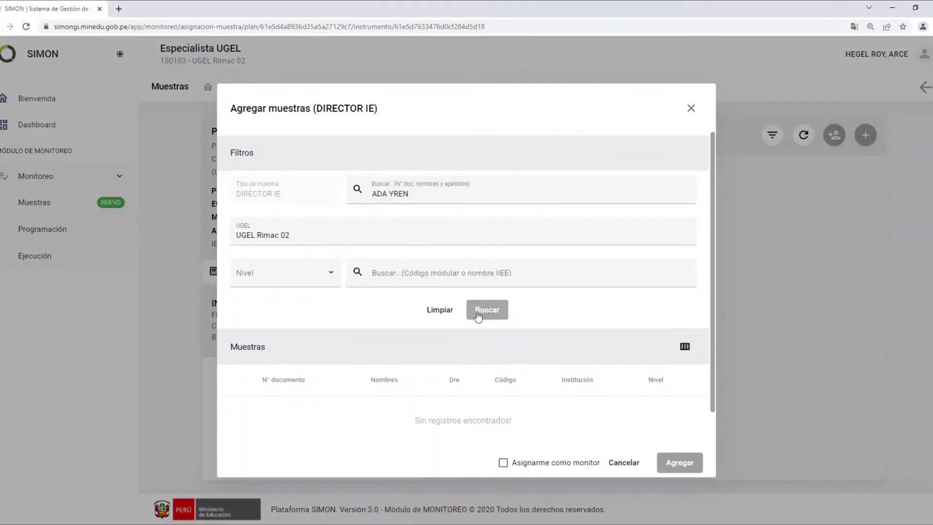
- Add the CIELO GRIS (0491916) sample to INST-33 with the current account assigned as monitor, and confirm
{"action": "left_click", "coordinate": [235, 414]}
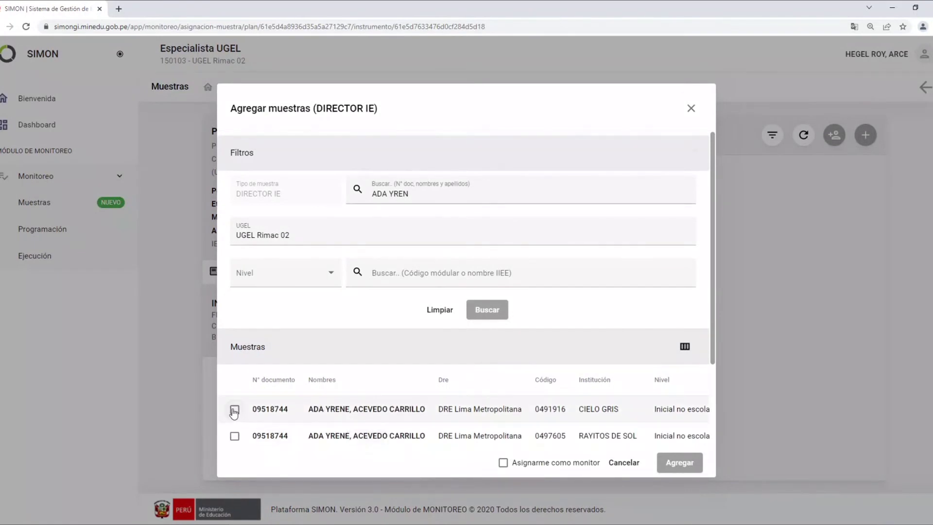
{"action": "left_click", "coordinate": [503, 462]}
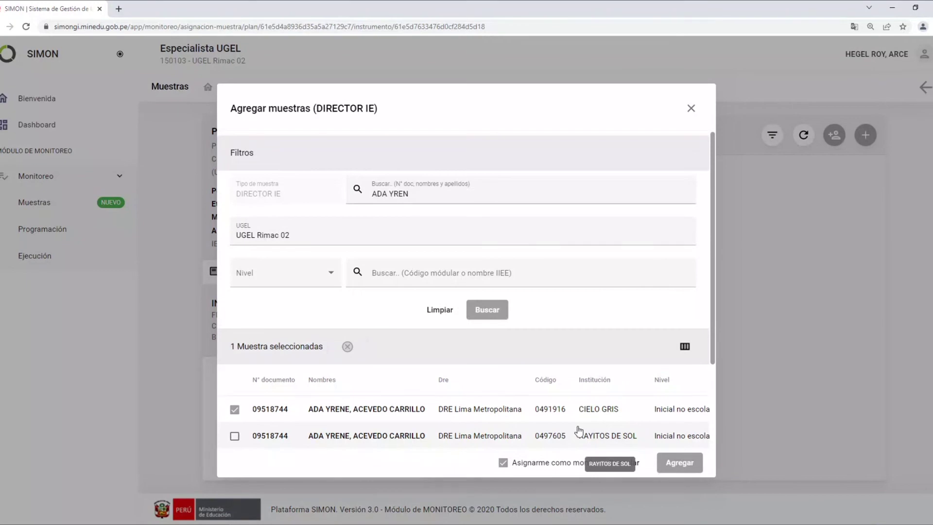
{"action": "left_click", "coordinate": [675, 463]}
{"action": "left_click", "coordinate": [602, 316]}
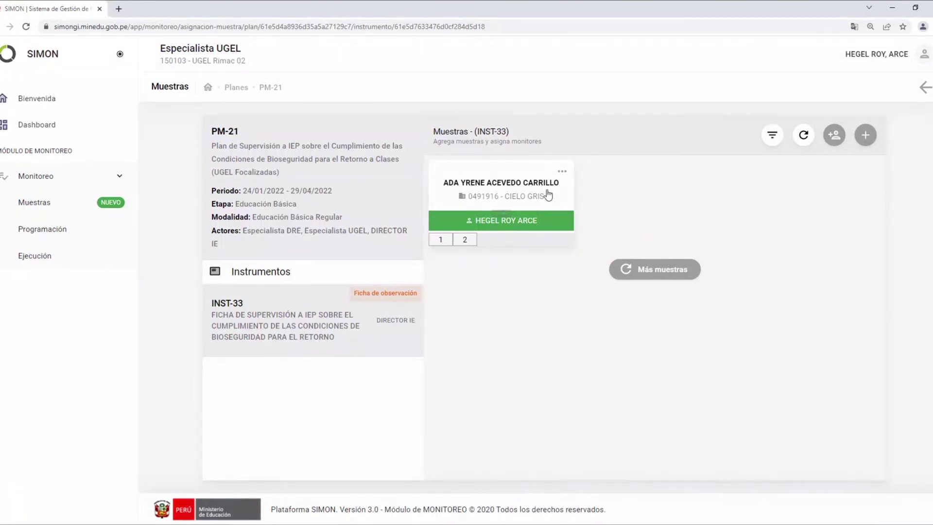
- List the Especialista UGEL candidates of UGEL Rimac 02 for changing the CIELO GRIS sample's monitor, and close the dialog without saving
{"action": "left_click", "coordinate": [564, 171]}
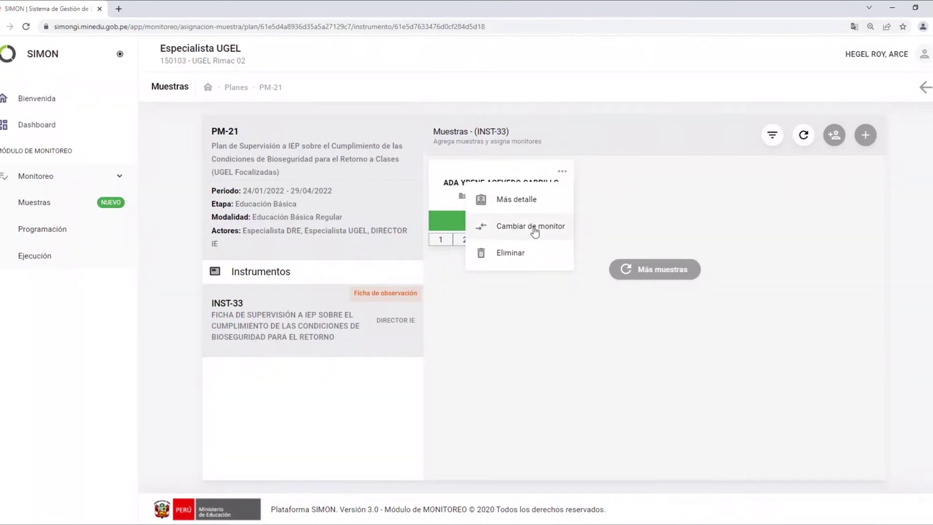
{"action": "left_click", "coordinate": [514, 226]}
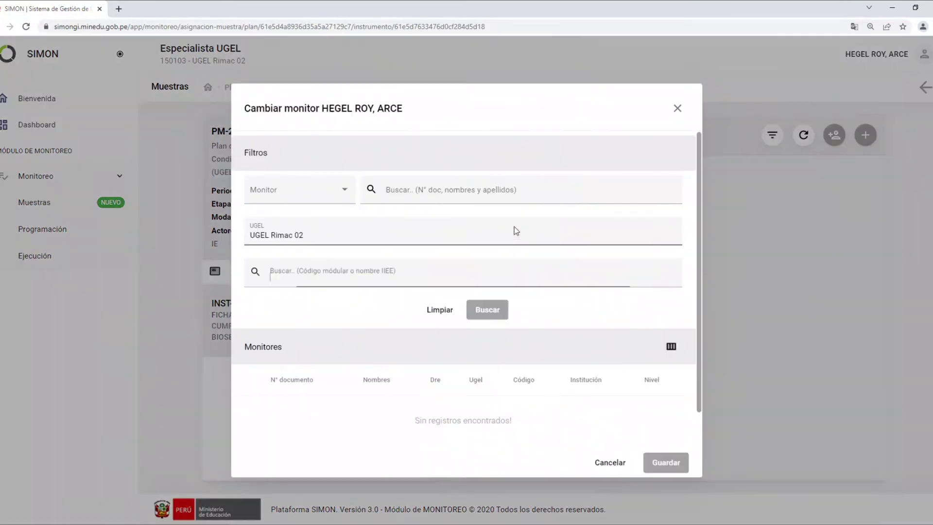
{"action": "left_click", "coordinate": [285, 277]}
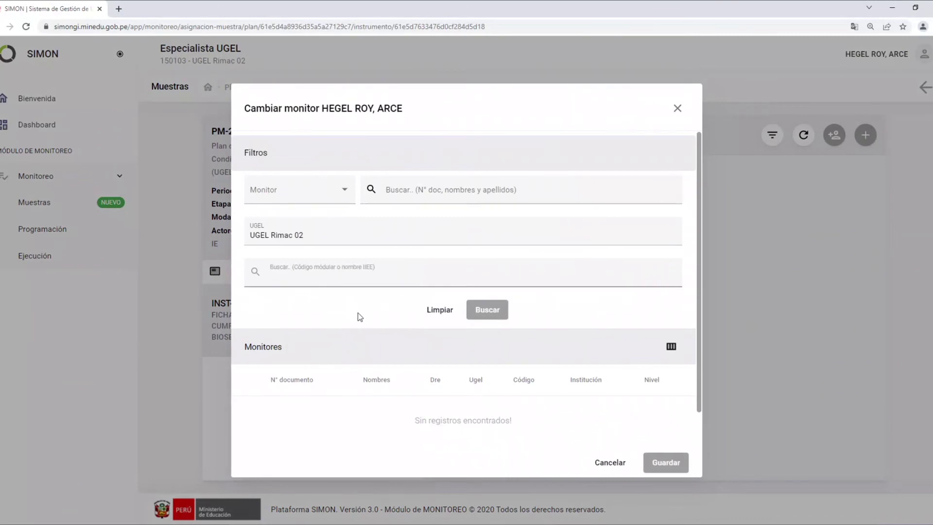
{"action": "left_click", "coordinate": [491, 310]}
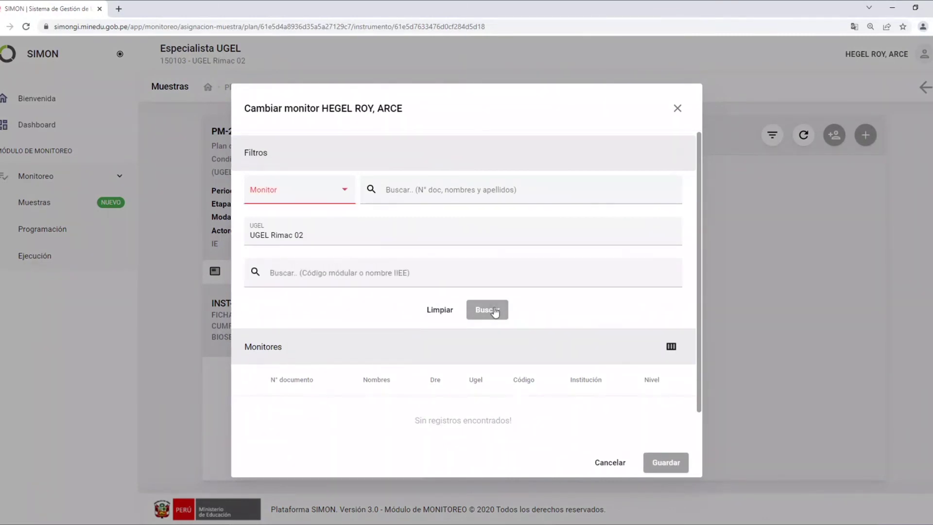
{"action": "left_click", "coordinate": [346, 192]}
{"action": "left_click", "coordinate": [287, 200]}
{"action": "left_click", "coordinate": [494, 311]}
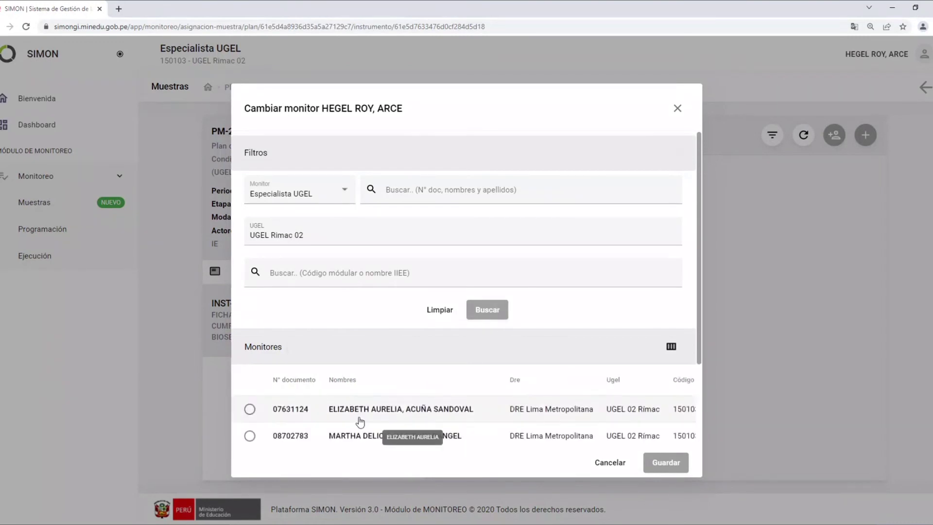
{"action": "scroll", "coordinate": [329, 388], "scroll_direction": "down", "scroll_amount": 3}
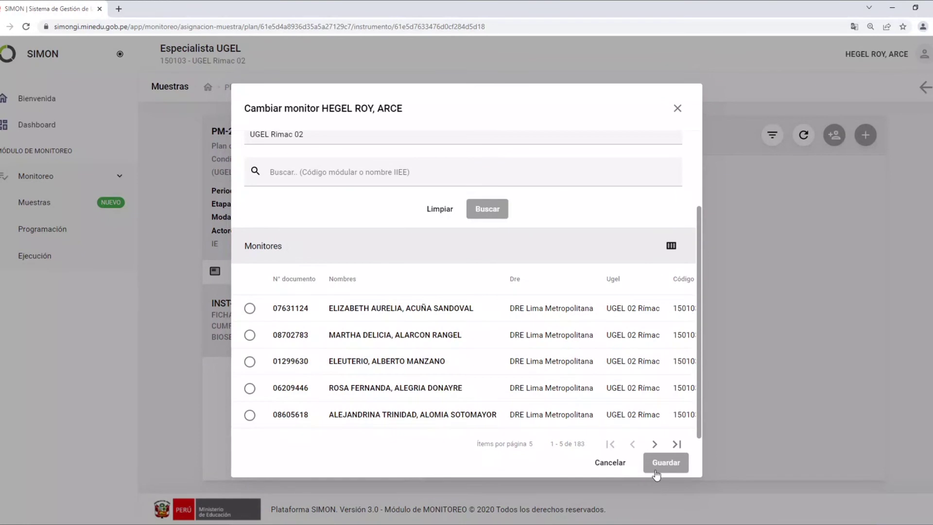
{"action": "left_click", "coordinate": [677, 108]}
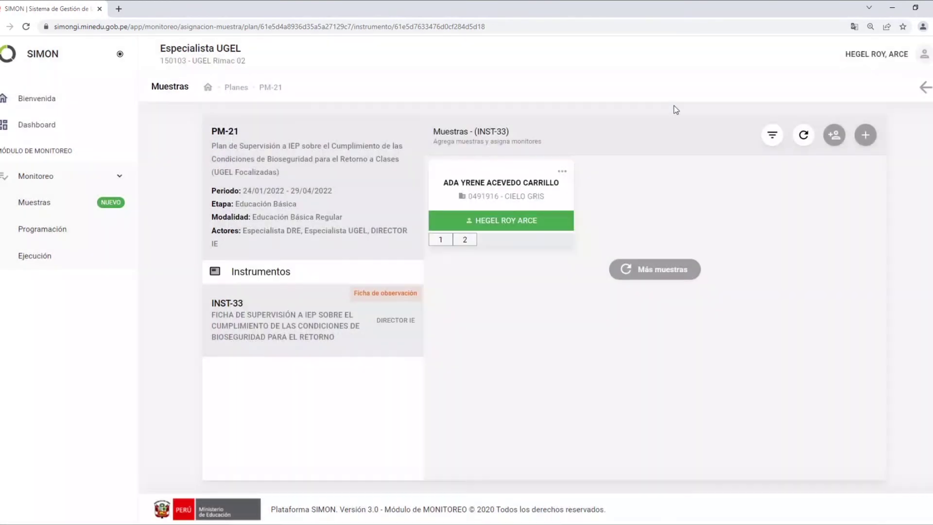
- Check which monitor is assigned on the CIELO GRIS sample card
{"action": "left_click_drag", "start_coordinate": [480, 222], "coordinate": [556, 227]}
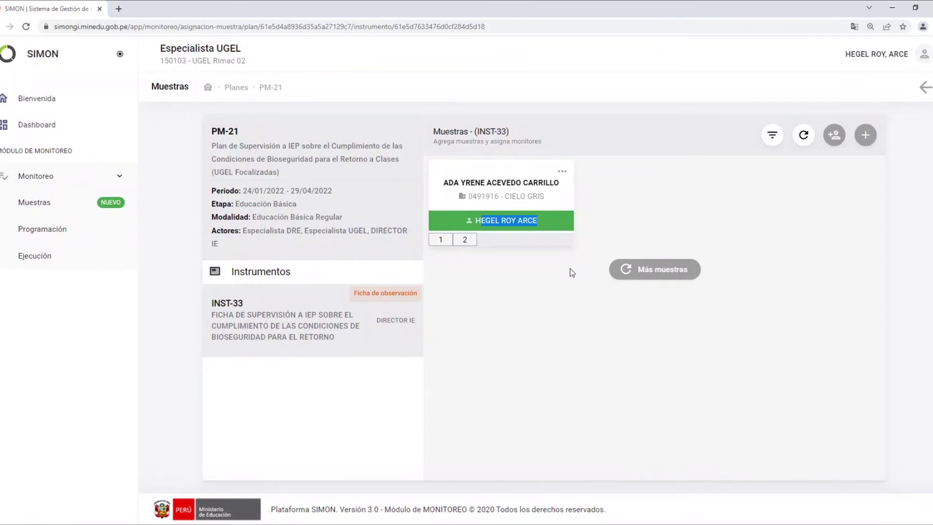
{"action": "left_click", "coordinate": [667, 214]}
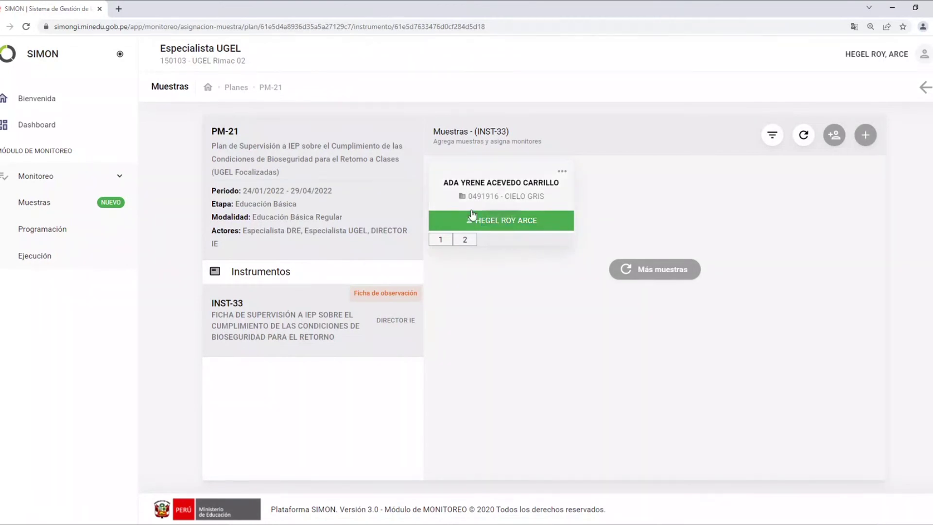
{"action": "left_click_drag", "start_coordinate": [476, 220], "coordinate": [538, 219]}
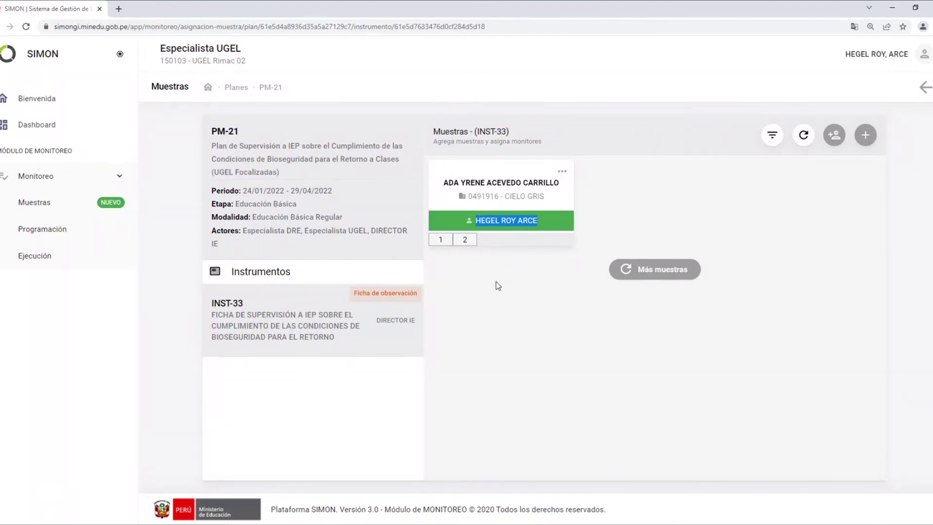
- Open INST-33 of plan PM-21 in Programación and show the visits of the CIELO GRIS sample
{"action": "left_click", "coordinate": [42, 230]}
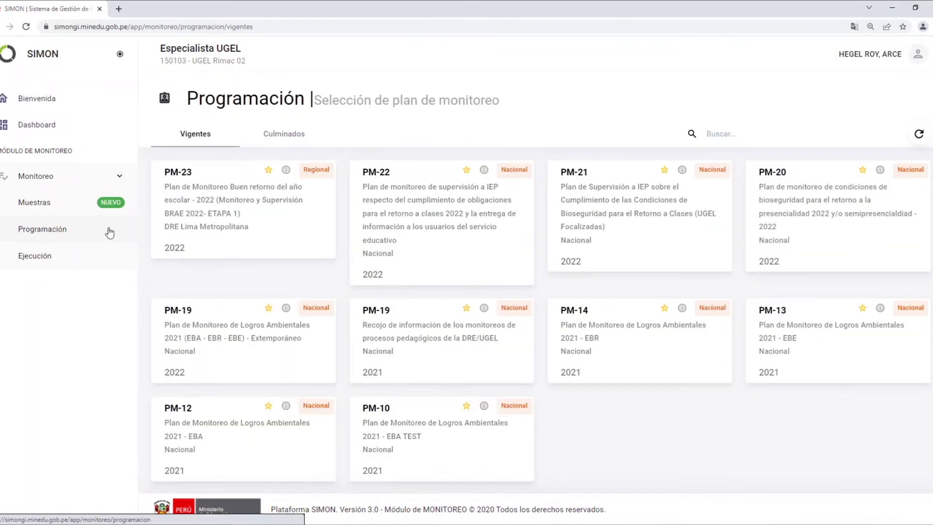
{"action": "left_click", "coordinate": [610, 195]}
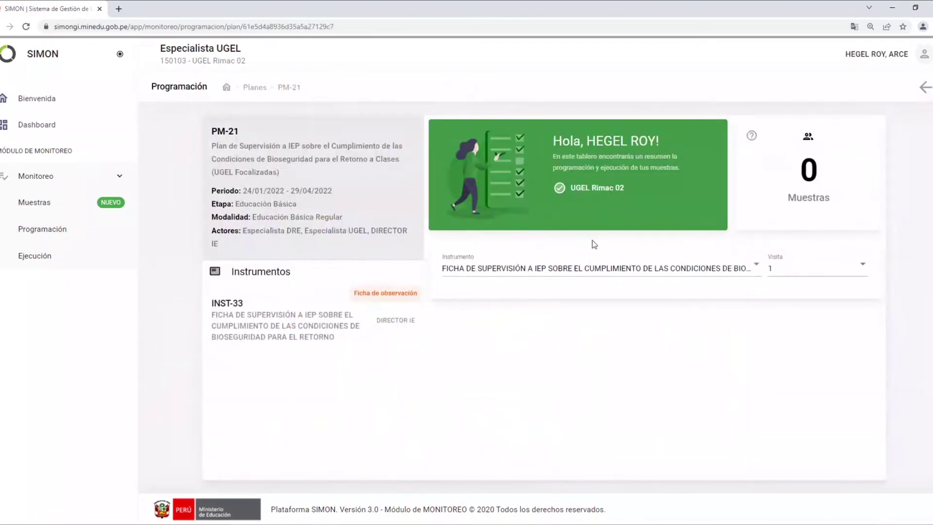
{"action": "left_click", "coordinate": [285, 305]}
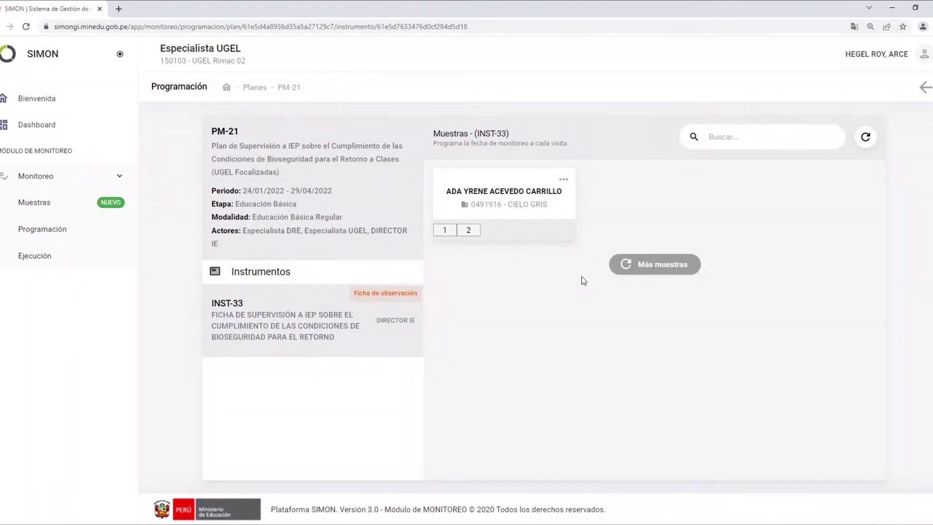
{"action": "left_click", "coordinate": [501, 195]}
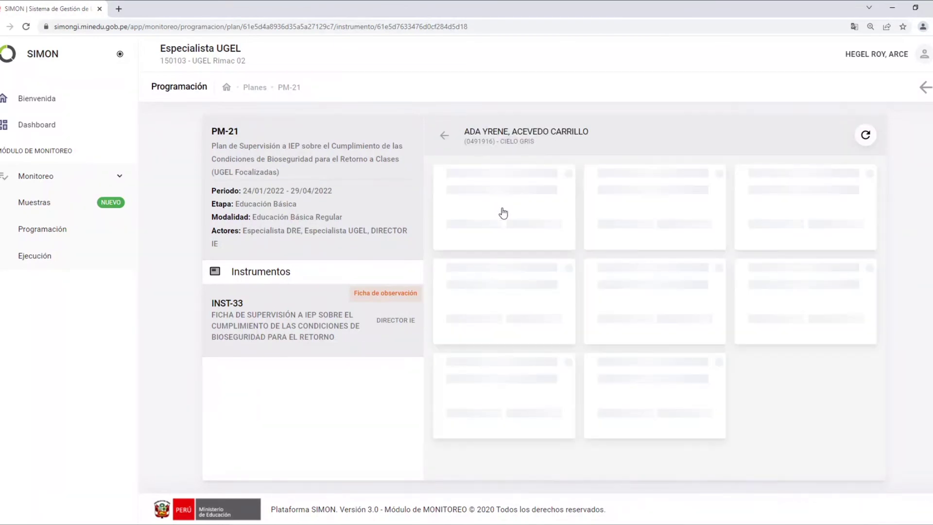
- Schedule visit 1 of CIELO GRIS for 23/02/2022 with a start time of 11:00 AM
{"action": "left_click", "coordinate": [506, 214]}
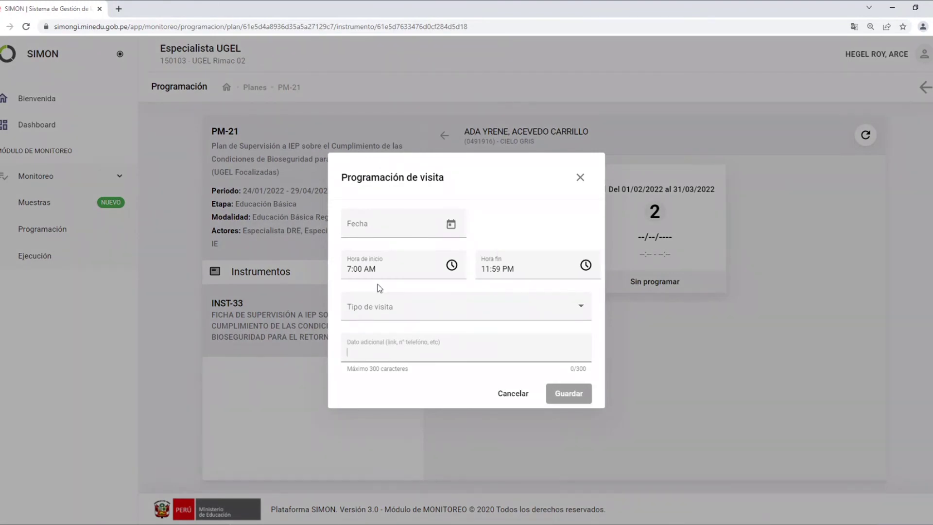
{"action": "left_click", "coordinate": [451, 224]}
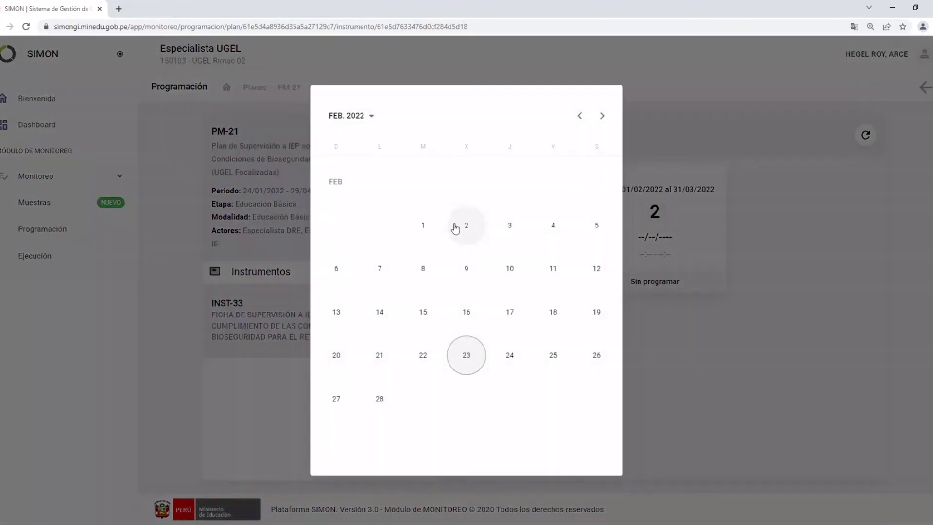
{"action": "left_click", "coordinate": [466, 355]}
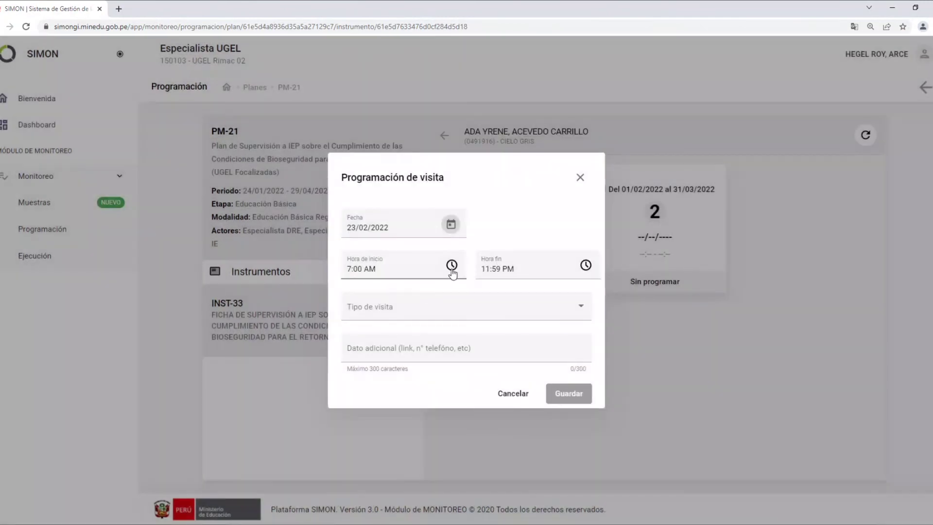
{"action": "left_click", "coordinate": [451, 265]}
{"action": "left_click_drag", "start_coordinate": [438, 343], "coordinate": [437, 243]}
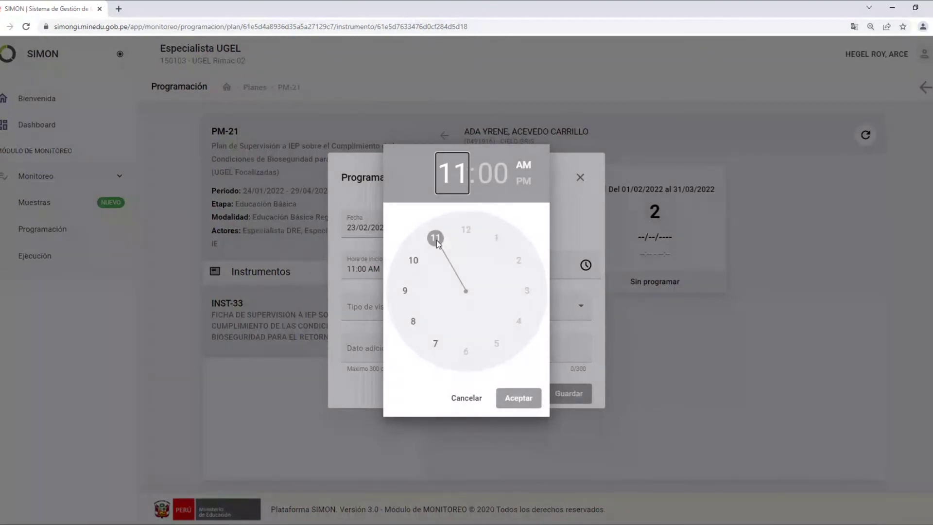
{"action": "left_click", "coordinate": [519, 398]}
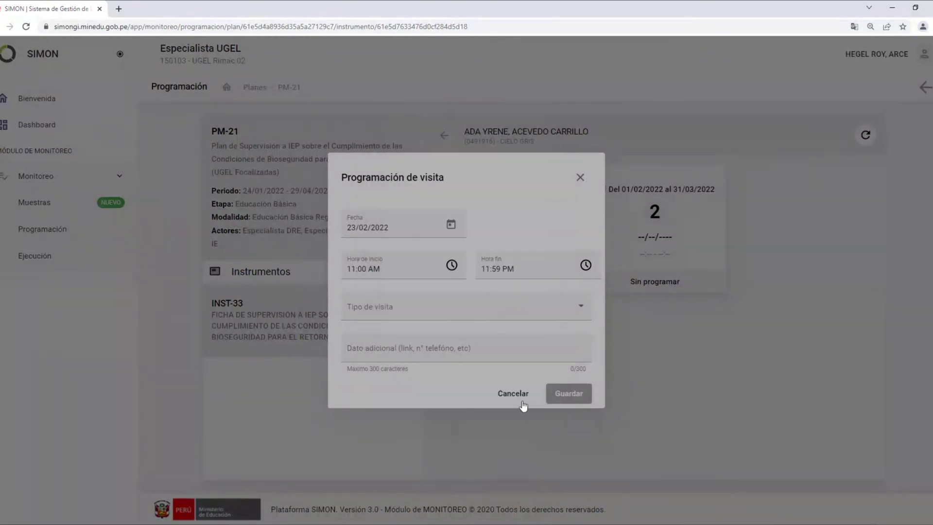
- Set the visit type to Presencial, looking through the other type options, and save the schedule of visit 1
{"action": "left_click", "coordinate": [419, 314]}
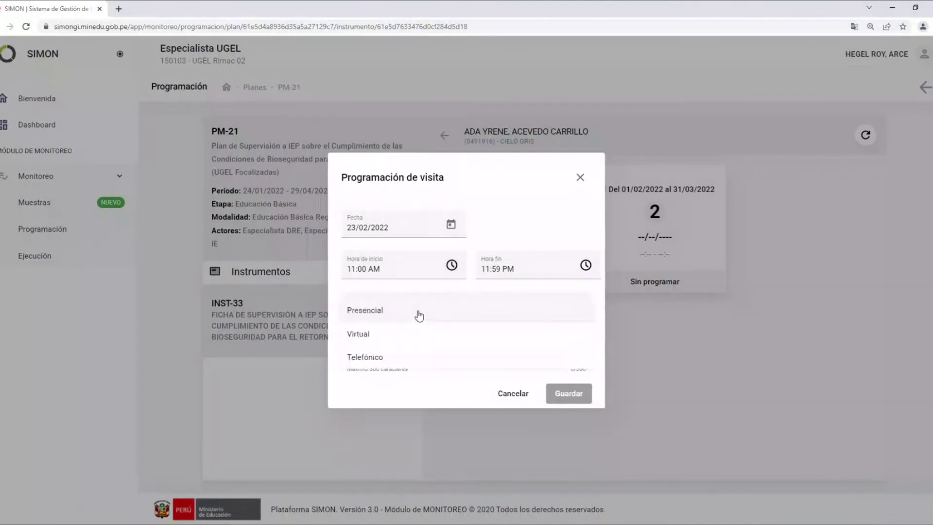
{"action": "left_click", "coordinate": [372, 317]}
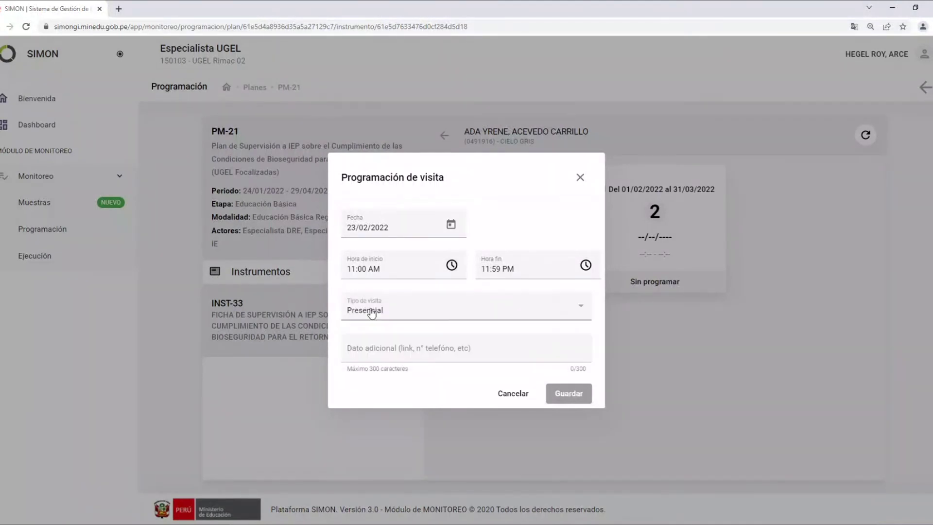
{"action": "left_click", "coordinate": [419, 315]}
{"action": "left_click", "coordinate": [420, 315]}
{"action": "left_click", "coordinate": [464, 316]}
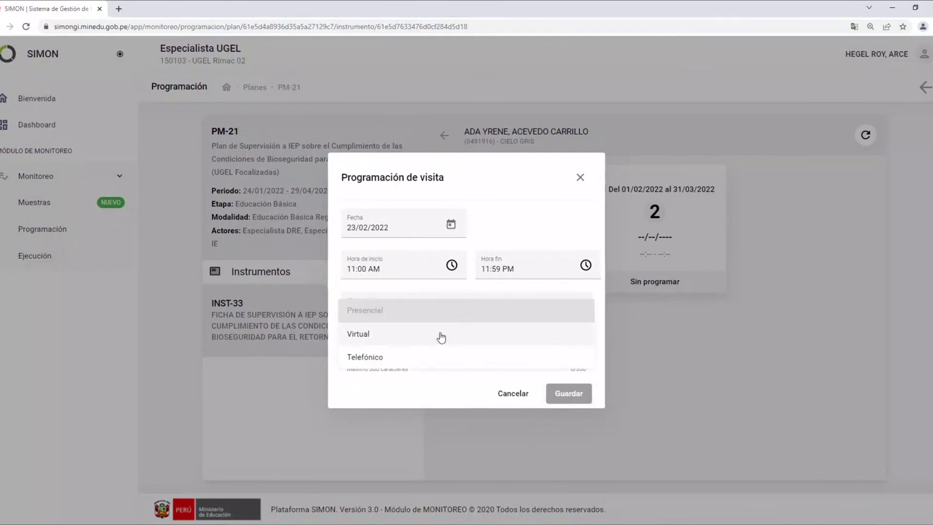
{"action": "left_click", "coordinate": [377, 336]}
{"action": "left_click", "coordinate": [403, 316]}
{"action": "left_click", "coordinate": [371, 289]}
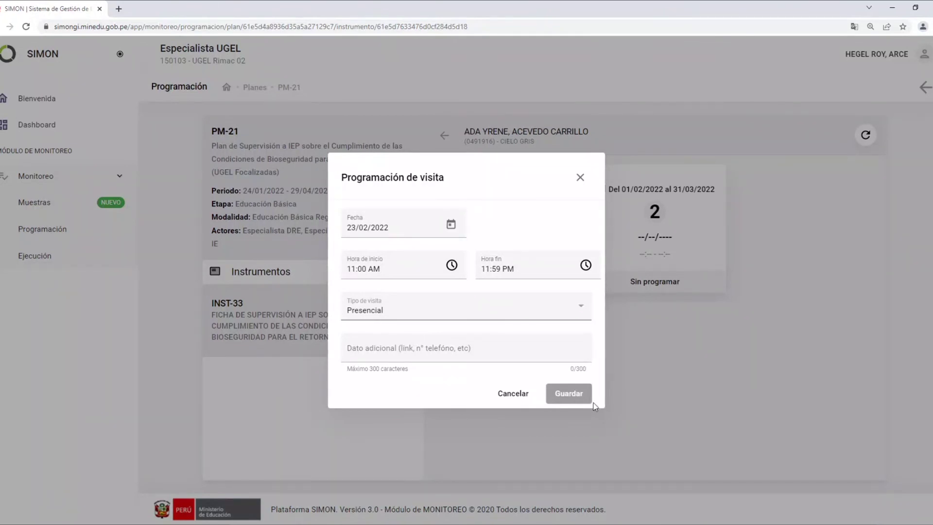
{"action": "left_click", "coordinate": [568, 393]}
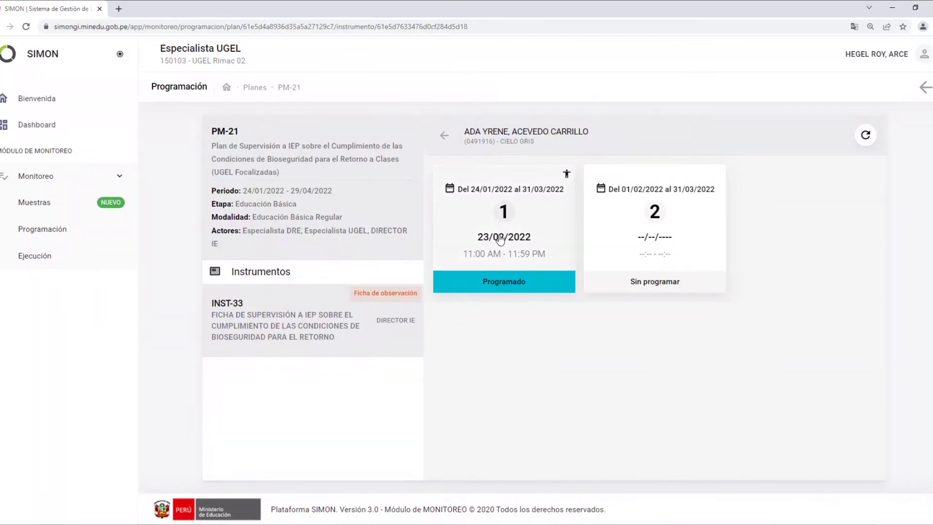
- Return to INST-33 of plan PM-21 in Programación and open the saved schedule of CIELO GRIS visit 1
{"action": "left_click", "coordinate": [55, 236]}
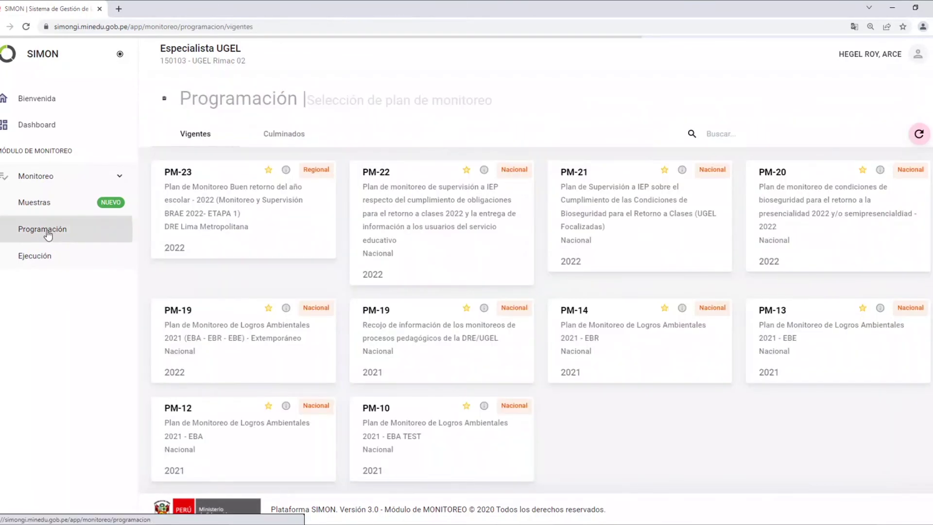
{"action": "left_click", "coordinate": [607, 210]}
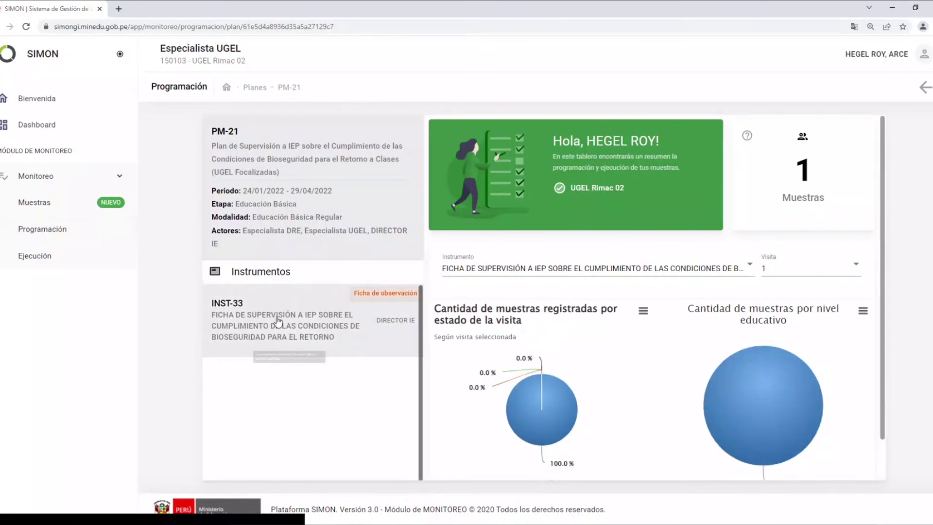
{"action": "left_click", "coordinate": [272, 340]}
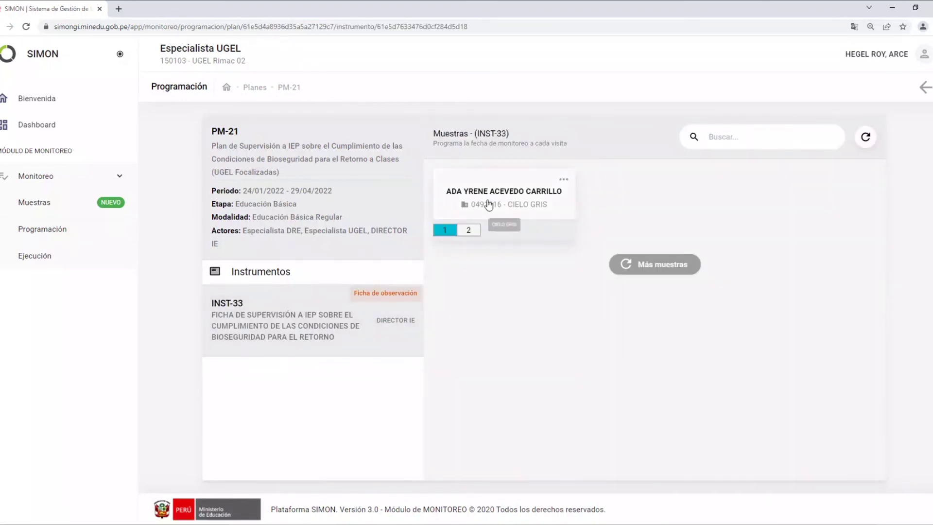
{"action": "left_click", "coordinate": [492, 193]}
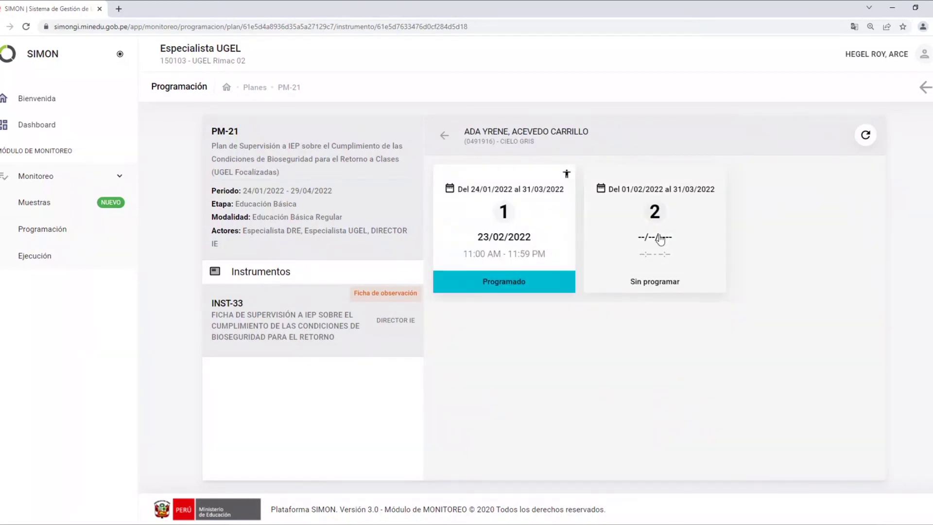
{"action": "left_click", "coordinate": [520, 212]}
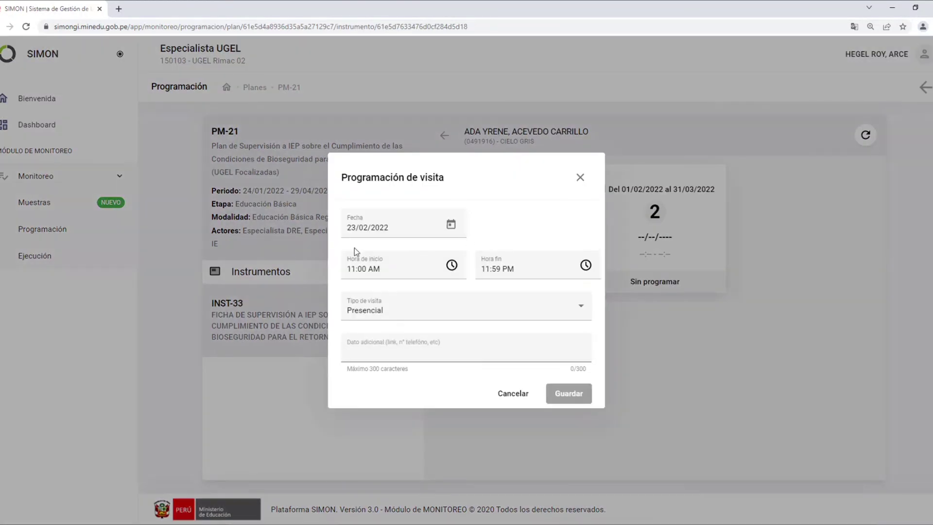
- Try moving visit 1 of CIELO GRIS to 25/02/2022, restore the date 23/02/2022, and cancel the schedule change
{"action": "left_click", "coordinate": [451, 225]}
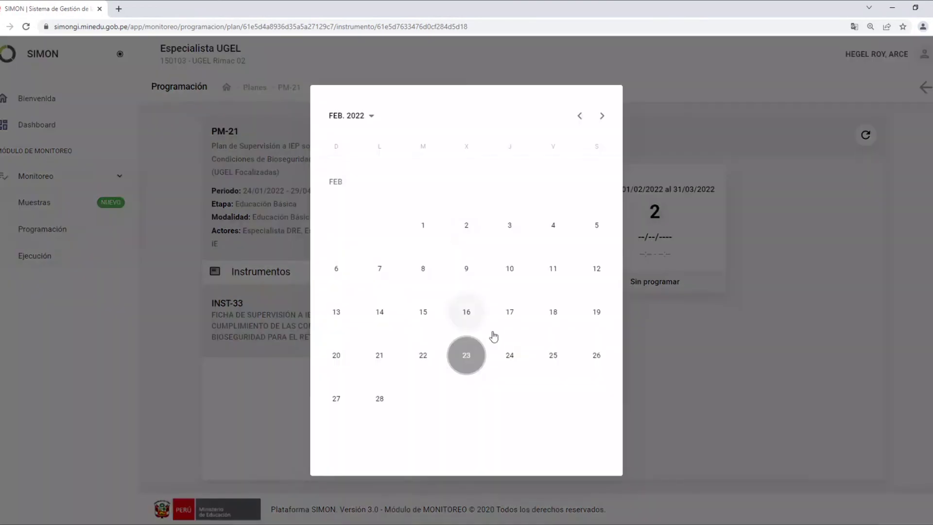
{"action": "left_click", "coordinate": [553, 355]}
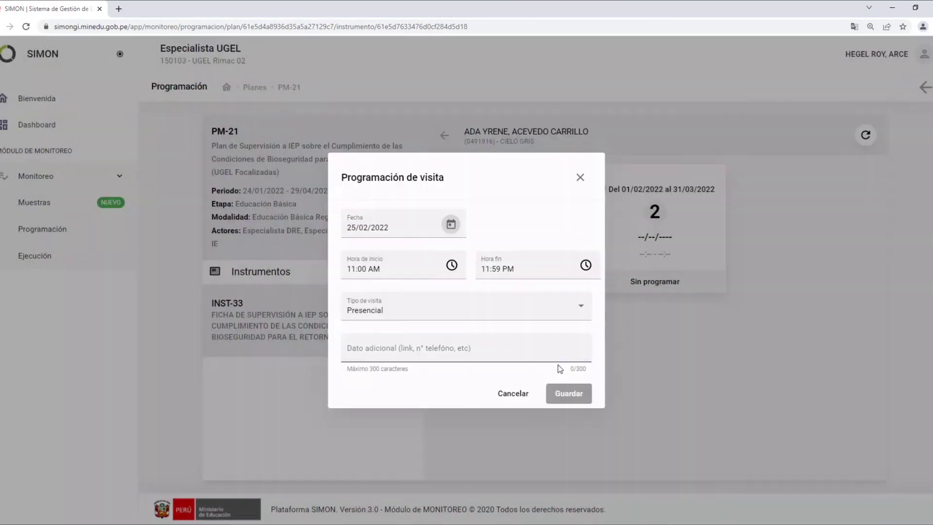
{"action": "left_click", "coordinate": [451, 228]}
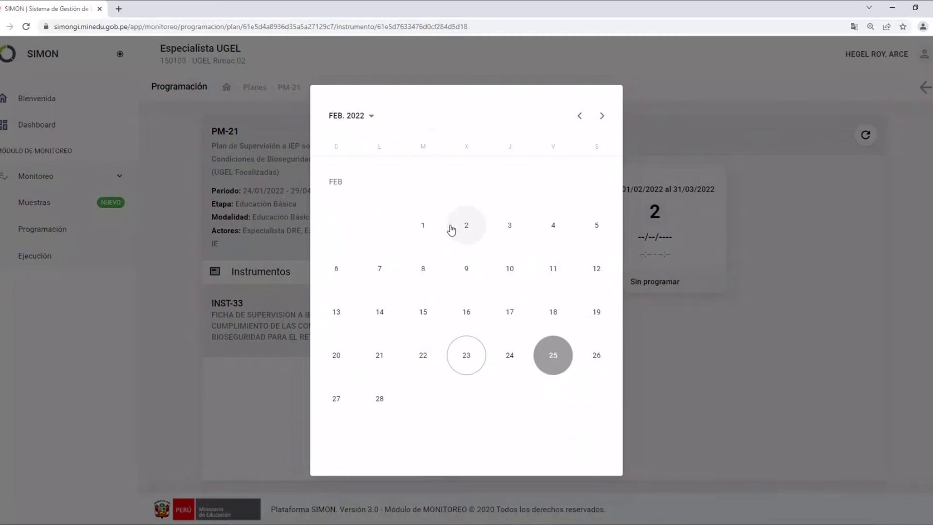
{"action": "left_click", "coordinate": [476, 364]}
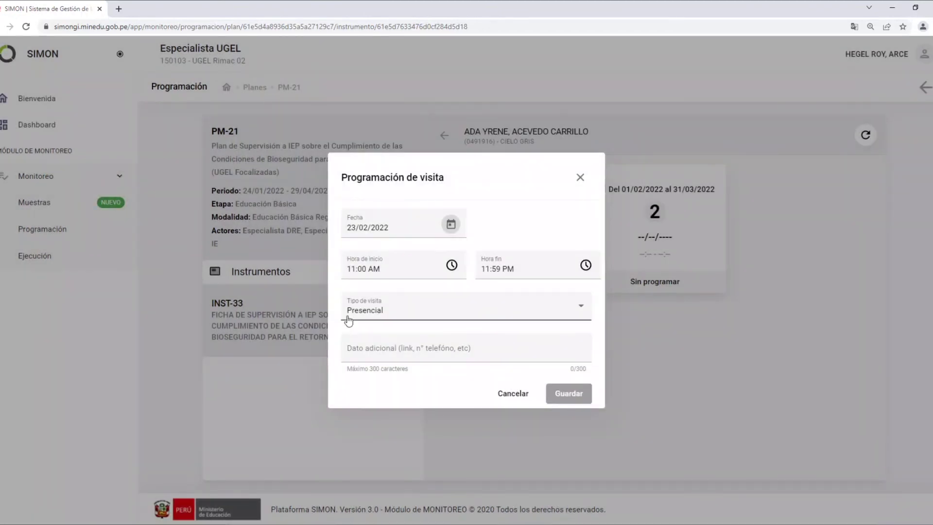
{"action": "left_click", "coordinate": [386, 349]}
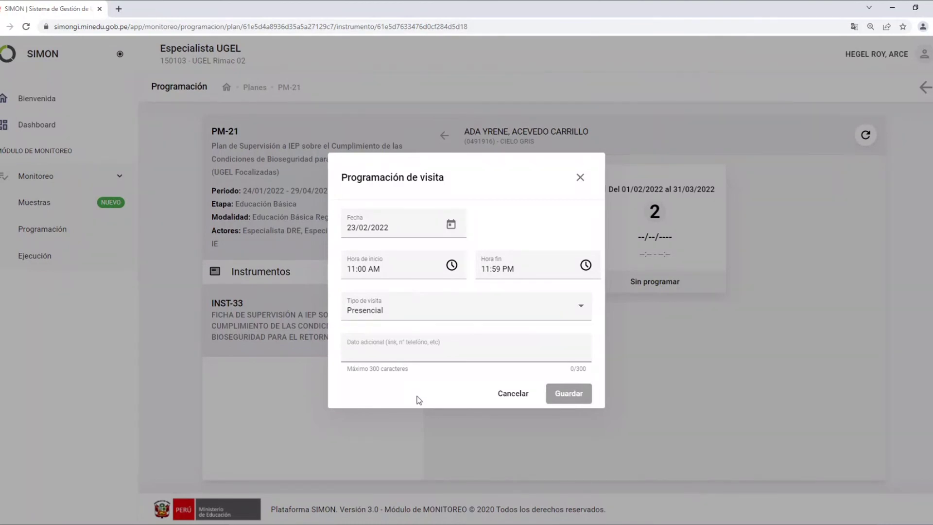
{"action": "left_click", "coordinate": [510, 398]}
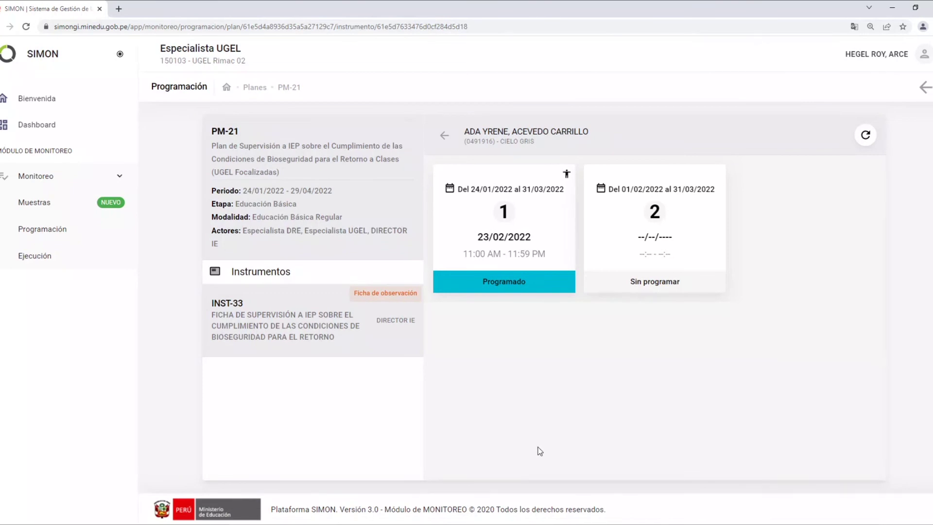
- Open INST-33 of plan PM-21 in Ejecución and start its training mode (Entrenamiento)
{"action": "left_click", "coordinate": [37, 256]}
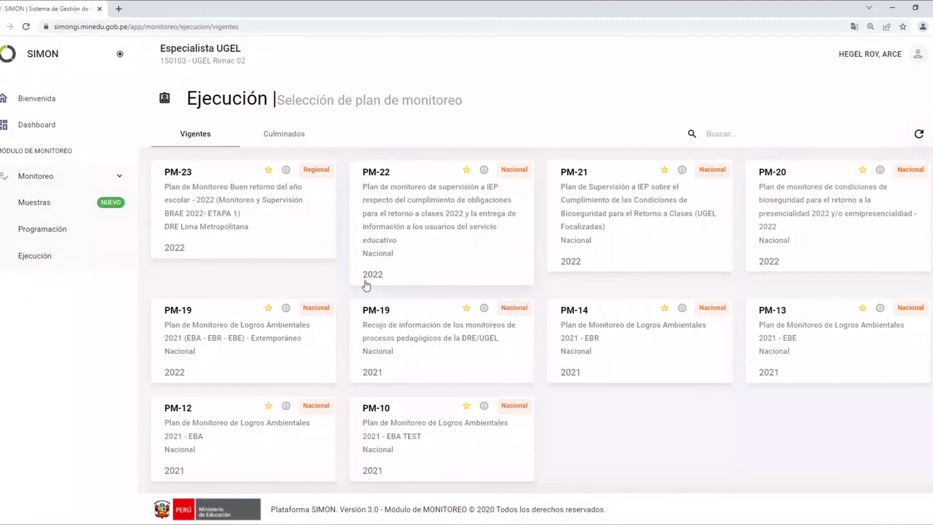
{"action": "left_click", "coordinate": [618, 210]}
{"action": "left_click", "coordinate": [263, 332]}
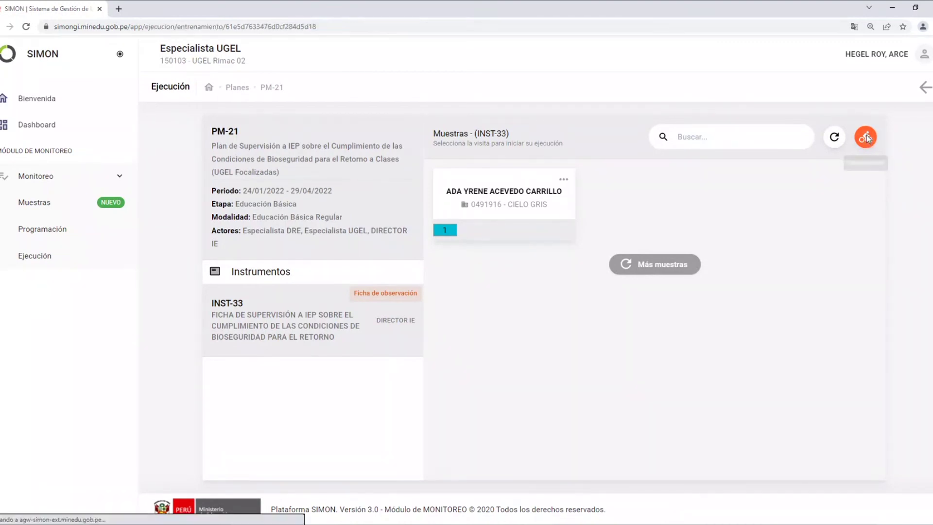
{"action": "left_click", "coordinate": [866, 139]}
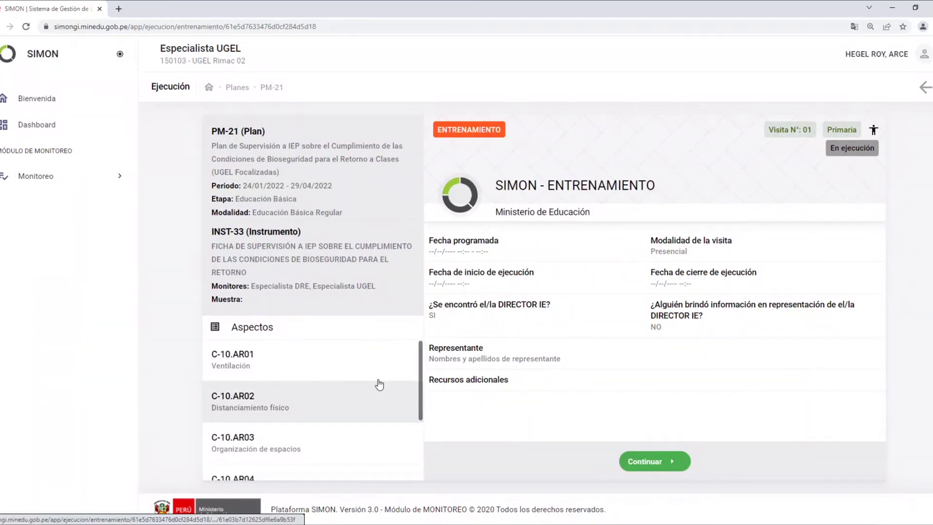
- Look through the aspects of the training form from C-10.AR01 Ventilación to C-10.AR05 Estaciones de lavado o desinfección de manos
{"action": "scroll", "coordinate": [306, 393], "scroll_direction": "down", "scroll_amount": 3}
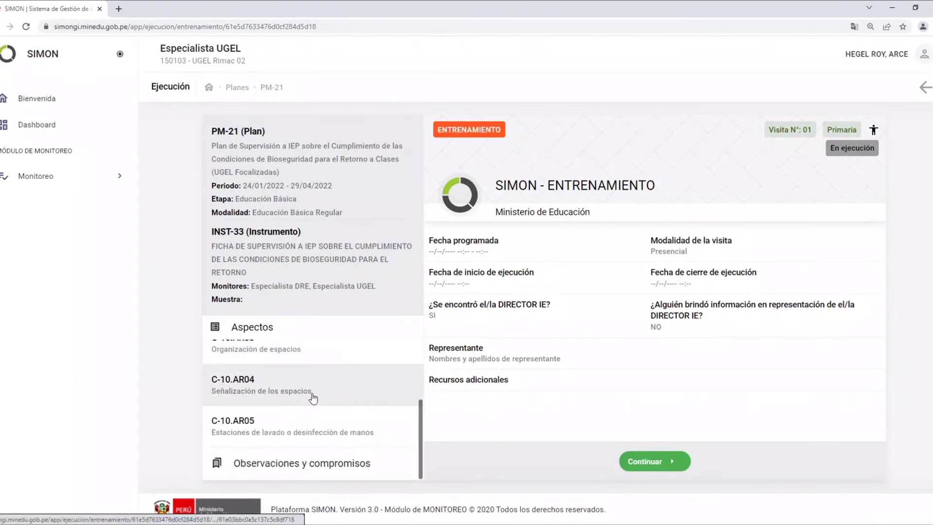
{"action": "scroll", "coordinate": [313, 398], "scroll_direction": "up", "scroll_amount": 3}
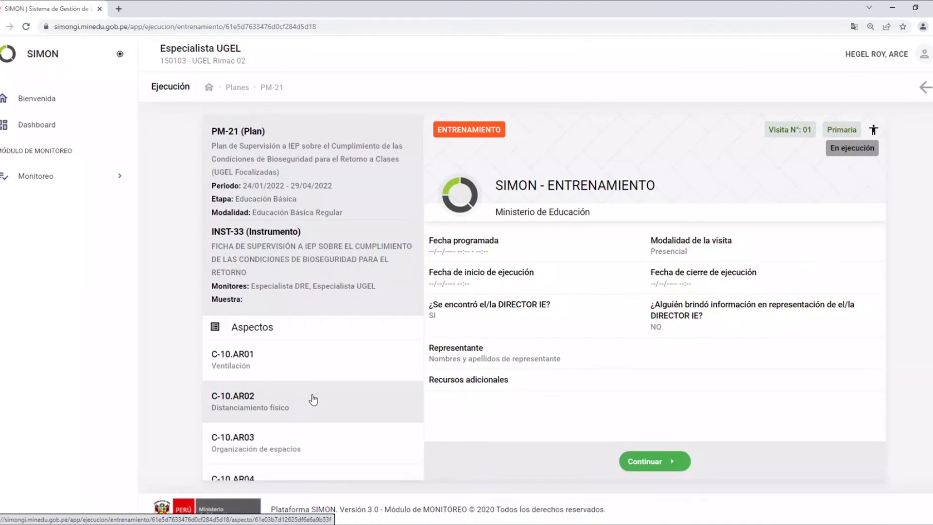
{"action": "left_click", "coordinate": [346, 367]}
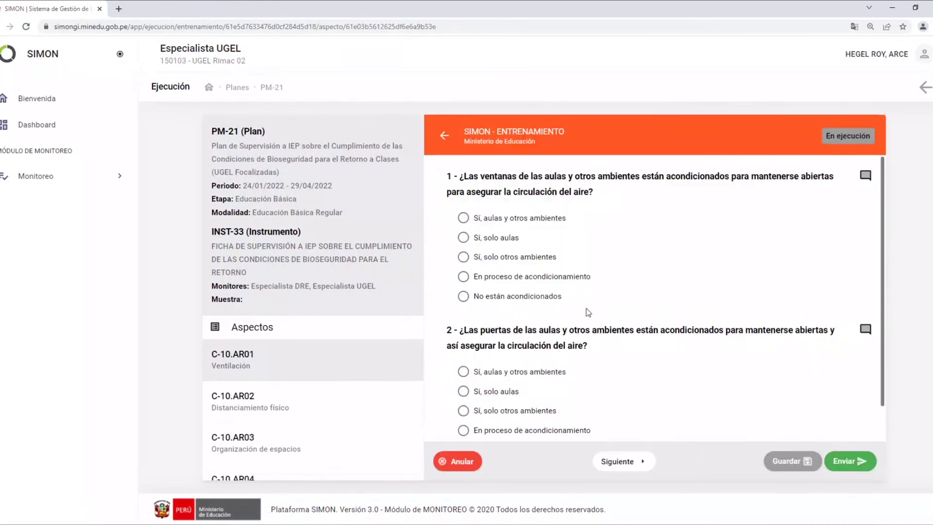
{"action": "scroll", "coordinate": [591, 308], "scroll_direction": "down", "scroll_amount": 1}
{"action": "left_click", "coordinate": [255, 412]}
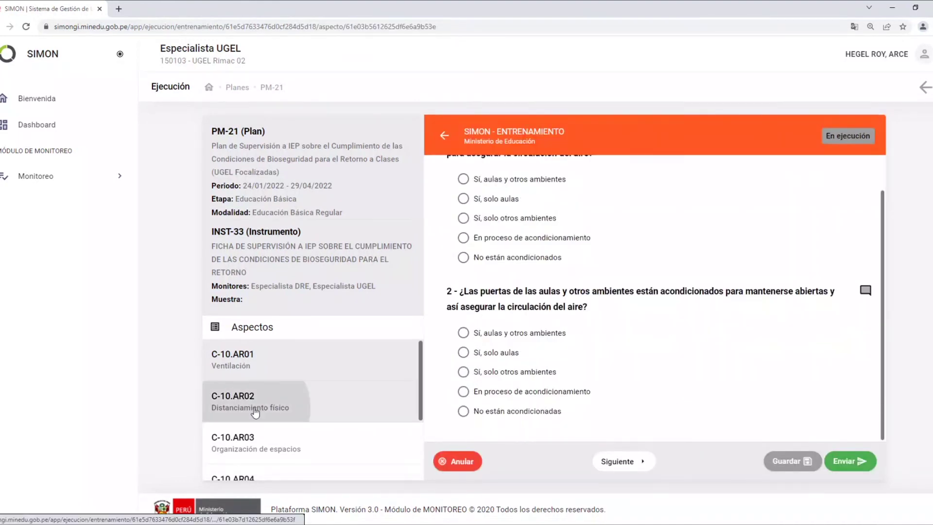
{"action": "left_click", "coordinate": [257, 443]}
{"action": "scroll", "coordinate": [305, 433], "scroll_direction": "down", "scroll_amount": 2}
{"action": "scroll", "coordinate": [306, 433], "scroll_direction": "down", "scroll_amount": 1}
{"action": "left_click", "coordinate": [252, 385]}
{"action": "left_click", "coordinate": [259, 434]}
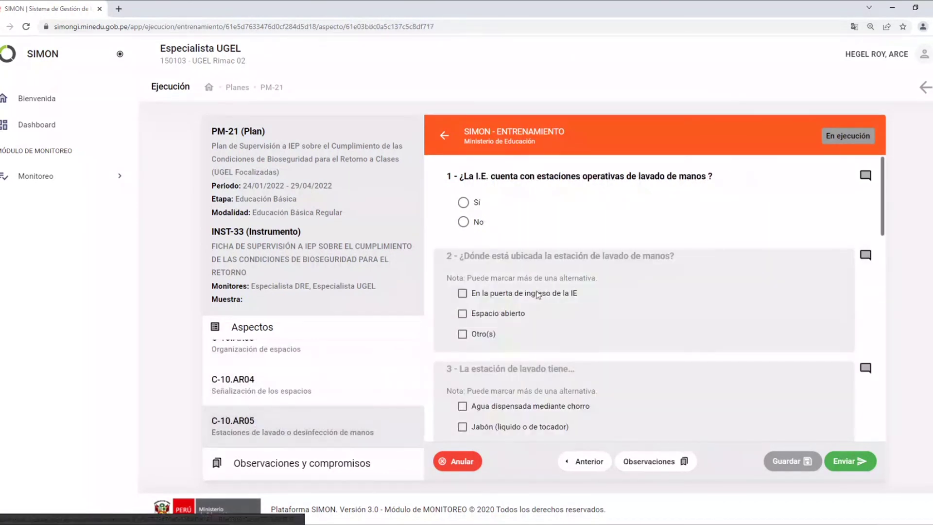
{"action": "scroll", "coordinate": [294, 370], "scroll_direction": "up", "scroll_amount": 3}
- Answer both questions of C-10.AR01 Ventilación with "Sí, solo aulas" and save the aspect
{"action": "left_click", "coordinate": [294, 369]}
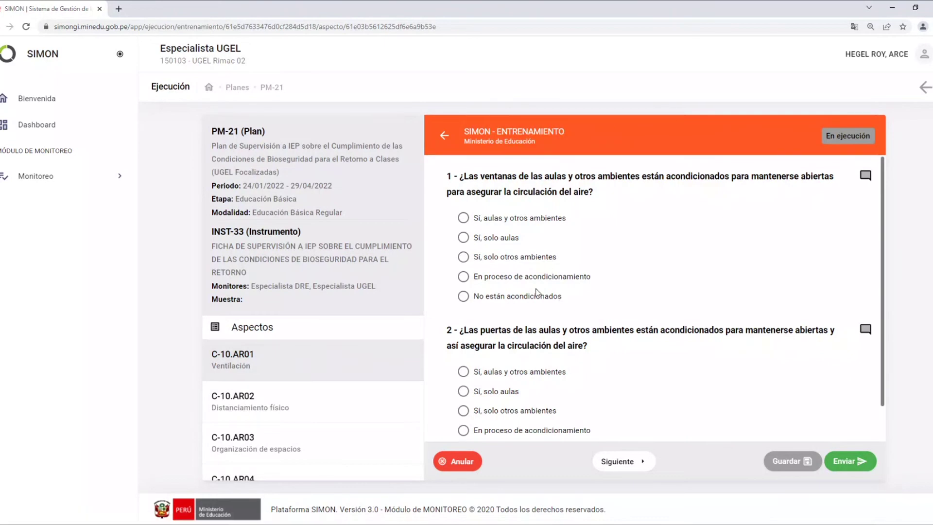
{"action": "scroll", "coordinate": [469, 292], "scroll_direction": "down", "scroll_amount": 1}
{"action": "scroll", "coordinate": [505, 287], "scroll_direction": "up", "scroll_amount": 1}
{"action": "left_click", "coordinate": [464, 237]}
{"action": "left_click", "coordinate": [464, 391]}
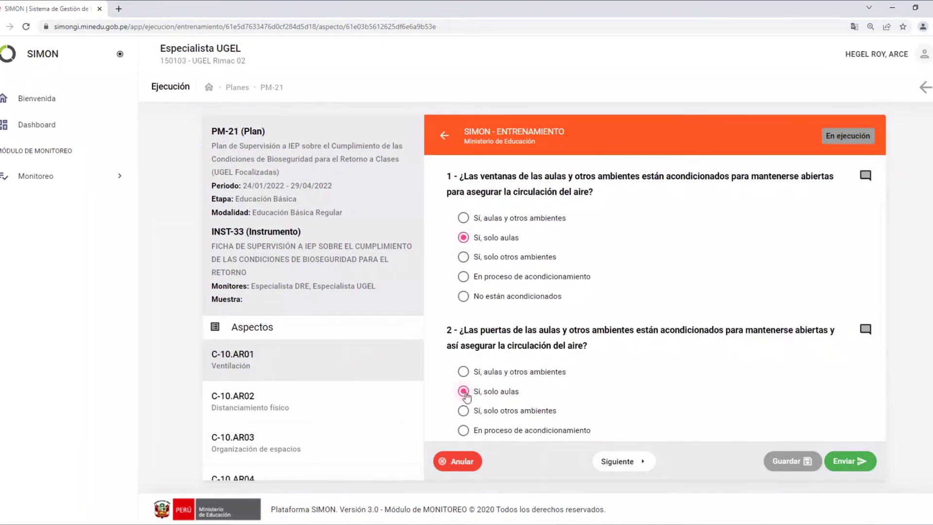
{"action": "left_click", "coordinate": [788, 466]}
{"action": "left_click", "coordinate": [601, 307]}
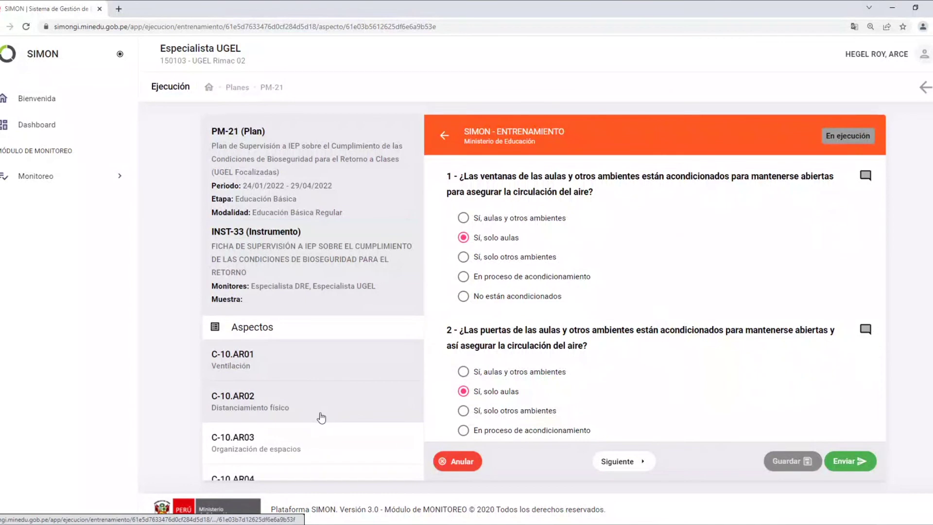
- Answer question 1 of C-10.AR02 Distanciamiento físico with "Algunos" and try to save the aspect with question 2 left blank
{"action": "left_click", "coordinate": [283, 406]}
{"action": "scroll", "coordinate": [301, 410], "scroll_direction": "down", "scroll_amount": 3}
{"action": "scroll", "coordinate": [302, 410], "scroll_direction": "up", "scroll_amount": 2}
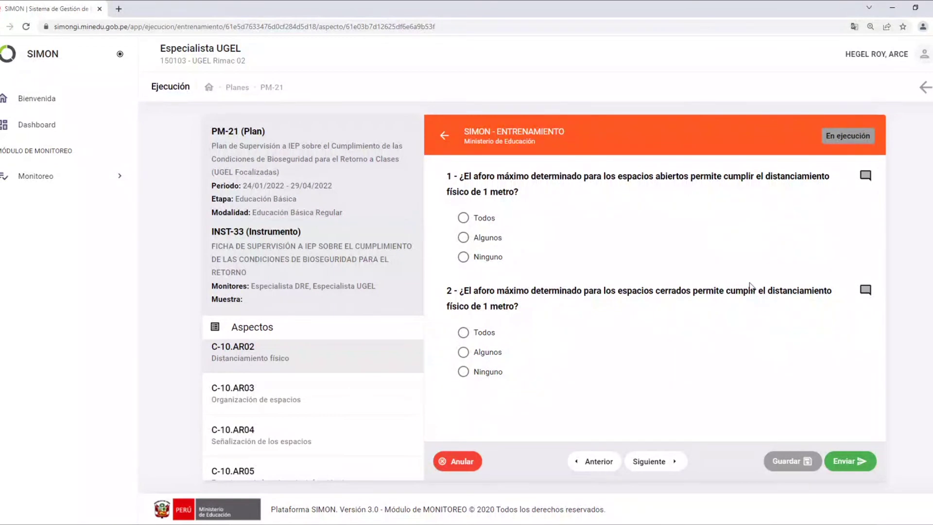
{"action": "left_click", "coordinate": [464, 237]}
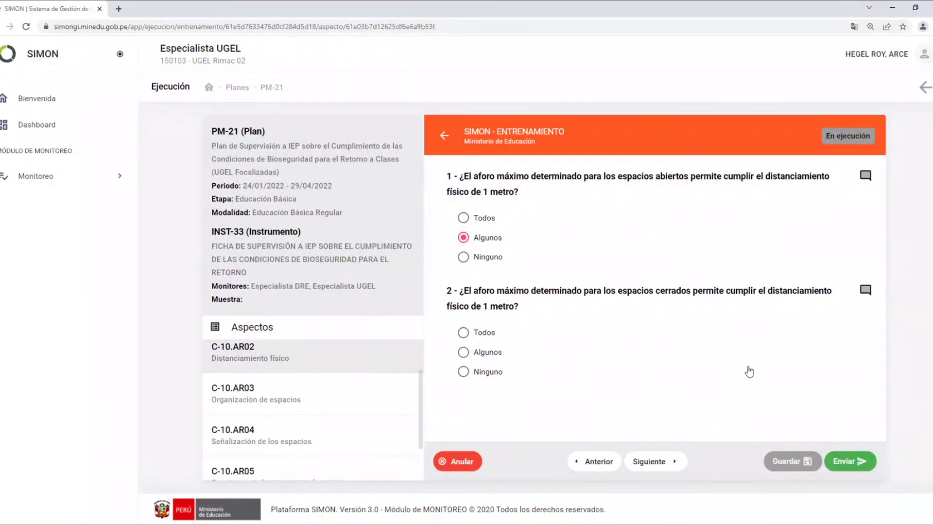
{"action": "left_click", "coordinate": [790, 461]}
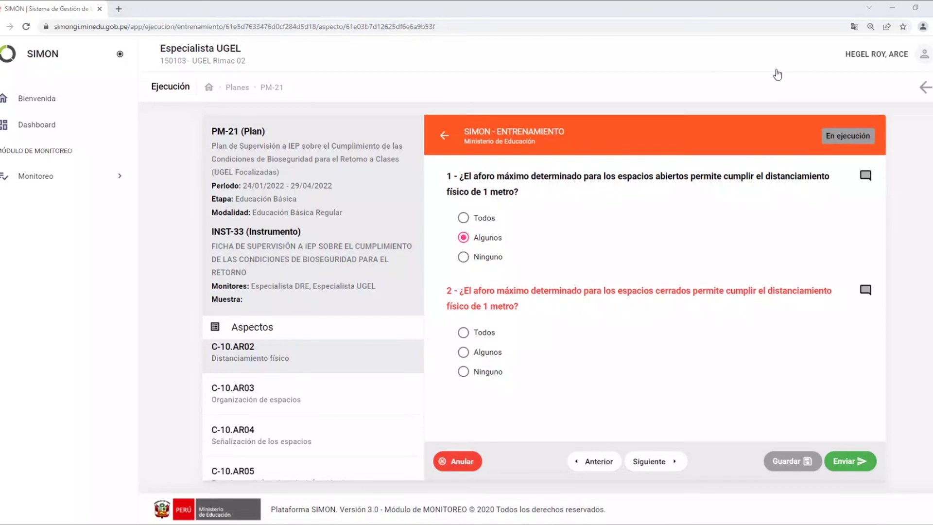
- Open C-10.AR04 Señalización de los espacios and read through its questions down to question 7
{"action": "scroll", "coordinate": [284, 413], "scroll_direction": "down", "scroll_amount": 2}
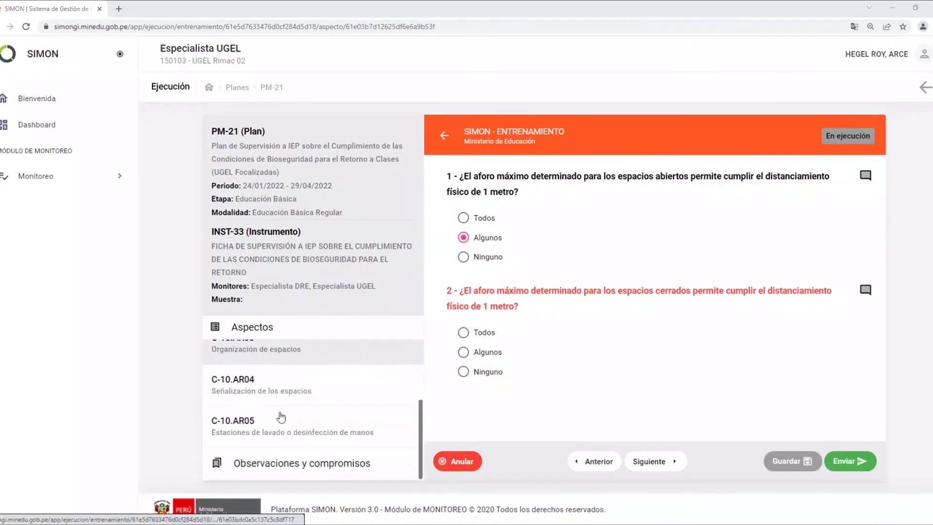
{"action": "left_click", "coordinate": [233, 392]}
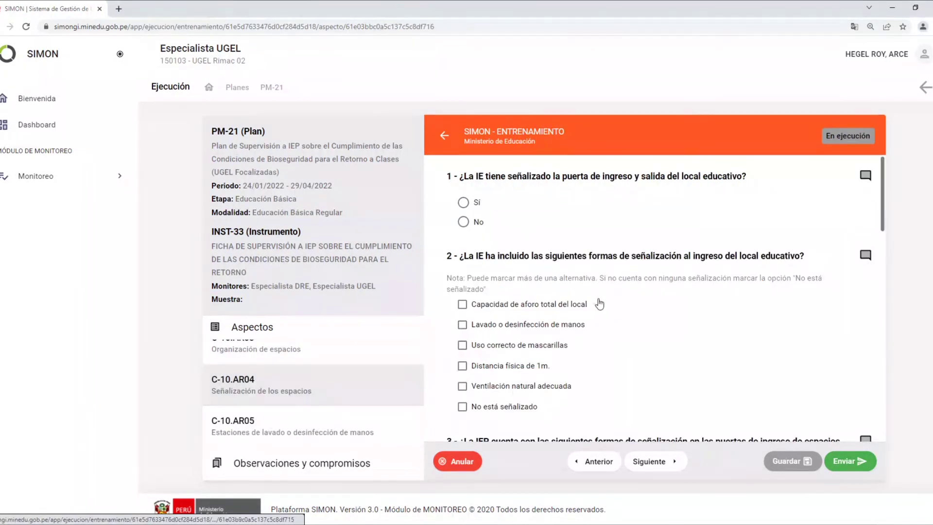
{"action": "scroll", "coordinate": [524, 296], "scroll_direction": "down", "scroll_amount": 1}
{"action": "scroll", "coordinate": [525, 296], "scroll_direction": "down", "scroll_amount": 10}
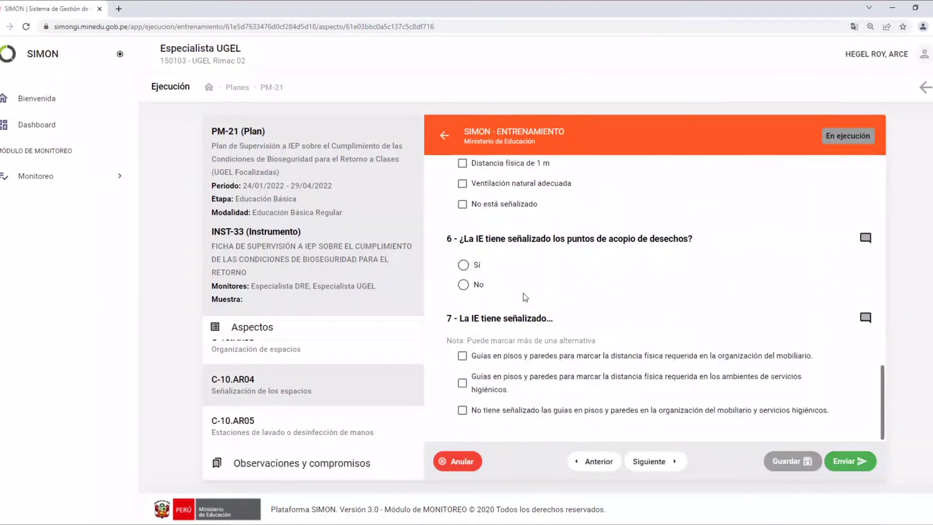
{"action": "scroll", "coordinate": [524, 297], "scroll_direction": "up", "scroll_amount": 8}
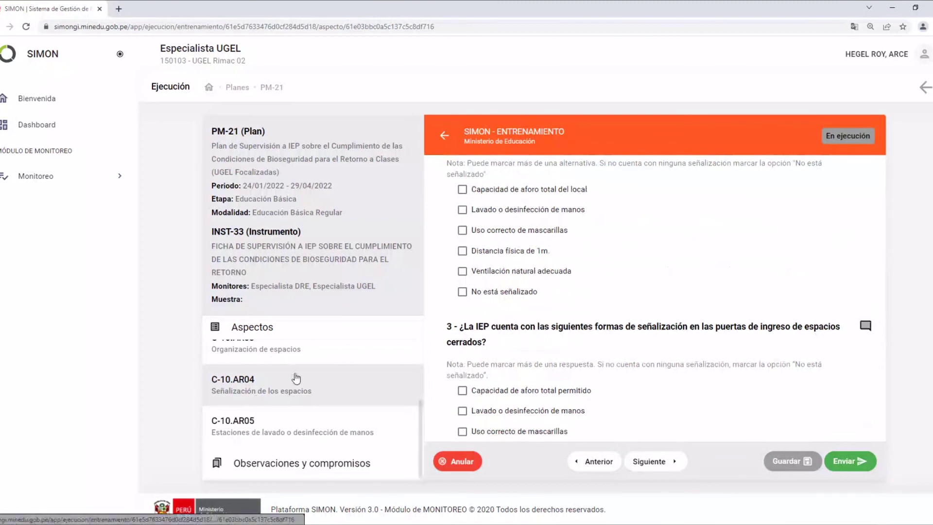
- In C-10.AR05, answer No to question 1 on handwashing stations and, after trying Sí, No to question 4 on drinking water
{"action": "left_click", "coordinate": [255, 421]}
{"action": "scroll", "coordinate": [576, 336], "scroll_direction": "up", "scroll_amount": 3}
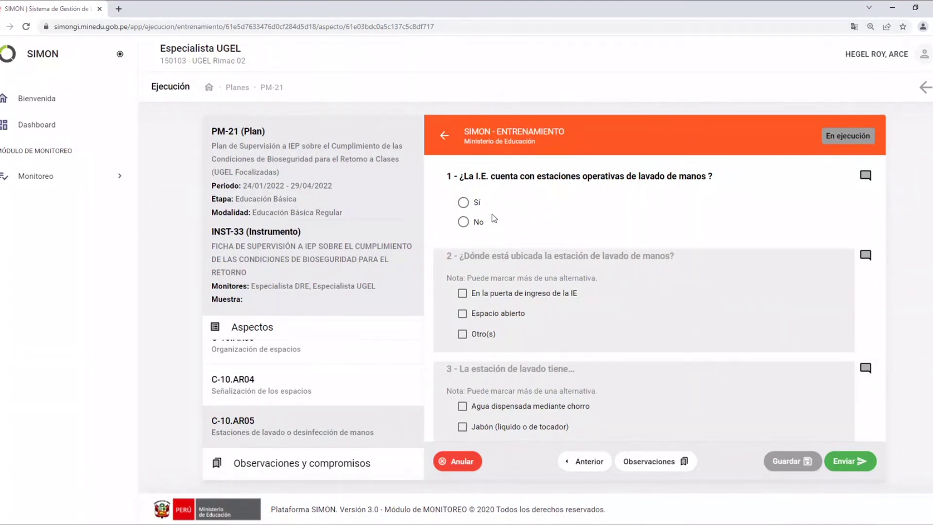
{"action": "left_click", "coordinate": [465, 226]}
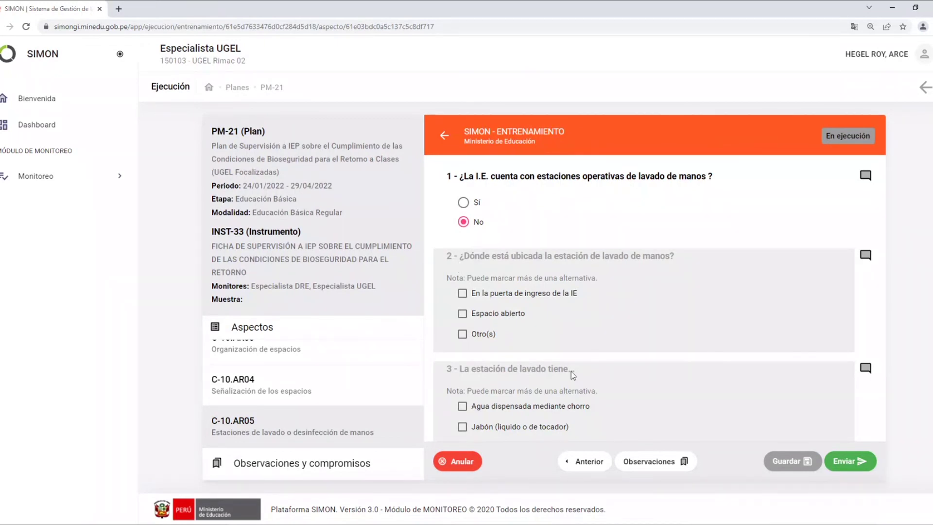
{"action": "scroll", "coordinate": [480, 384], "scroll_direction": "down", "scroll_amount": 3}
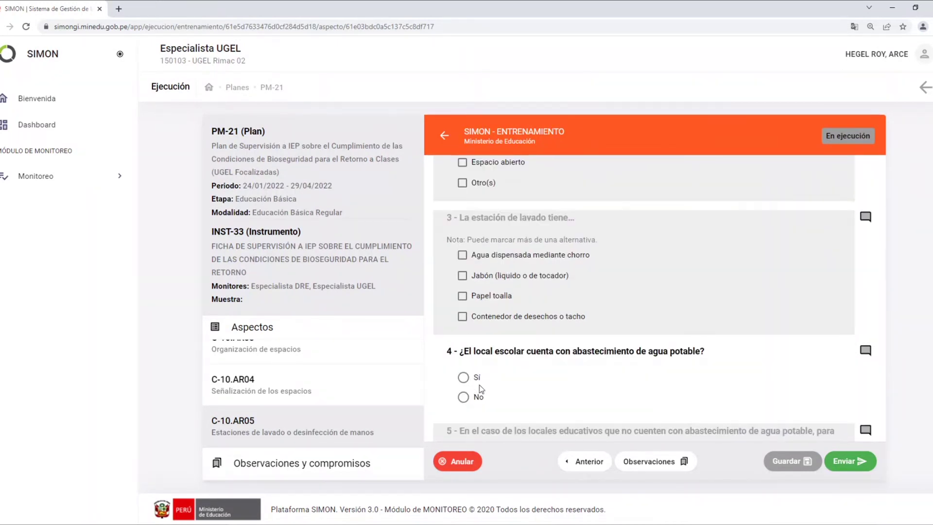
{"action": "left_click", "coordinate": [463, 377]}
{"action": "scroll", "coordinate": [523, 365], "scroll_direction": "down", "scroll_amount": 3}
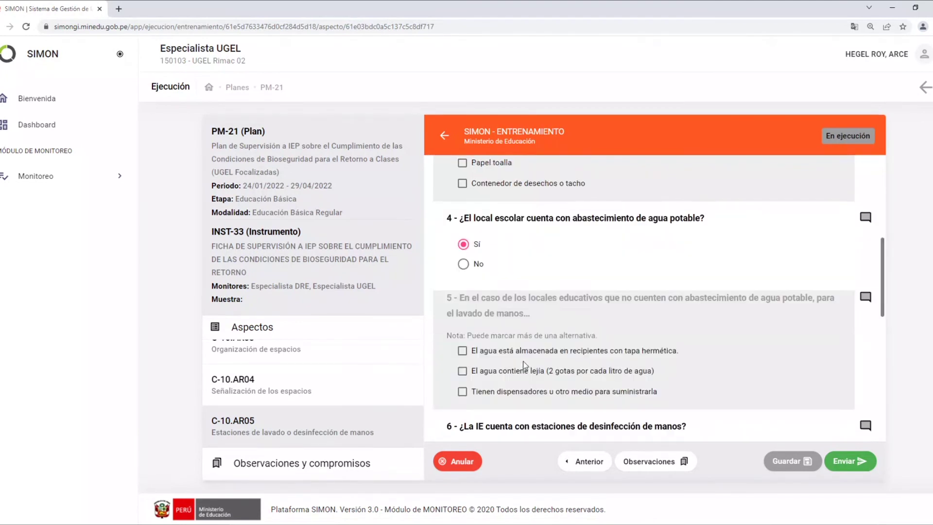
{"action": "left_click", "coordinate": [478, 245]}
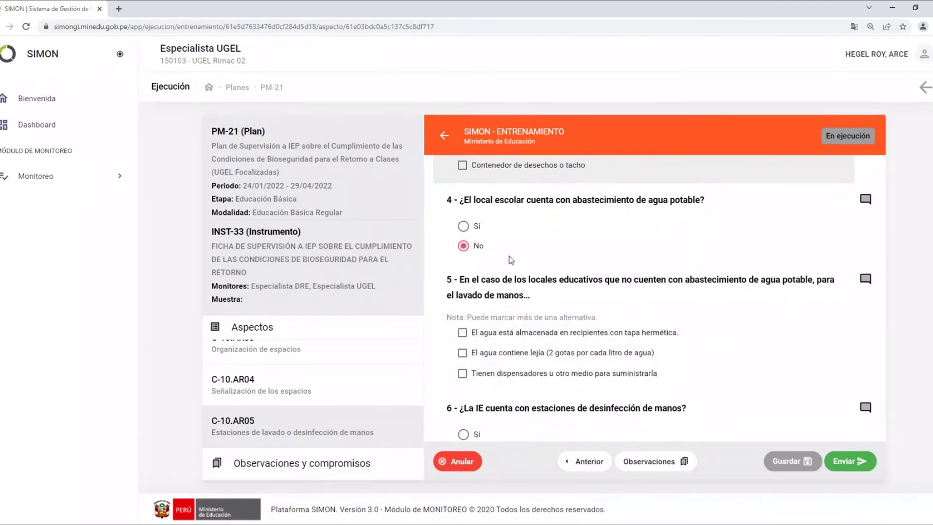
- Try marking several alternatives in question 5, leaving only "Tienen dispensadores u otro medio para suministrarla" marked
{"action": "left_click", "coordinate": [463, 333]}
{"action": "left_click", "coordinate": [462, 353]}
{"action": "left_click", "coordinate": [462, 373]}
{"action": "left_click", "coordinate": [462, 353]}
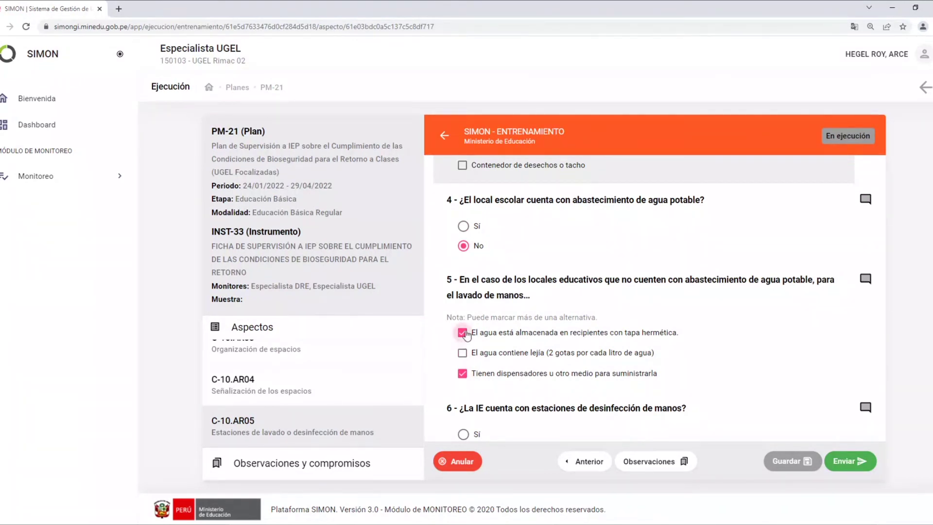
{"action": "left_click_drag", "start_coordinate": [466, 335], "coordinate": [530, 341]}
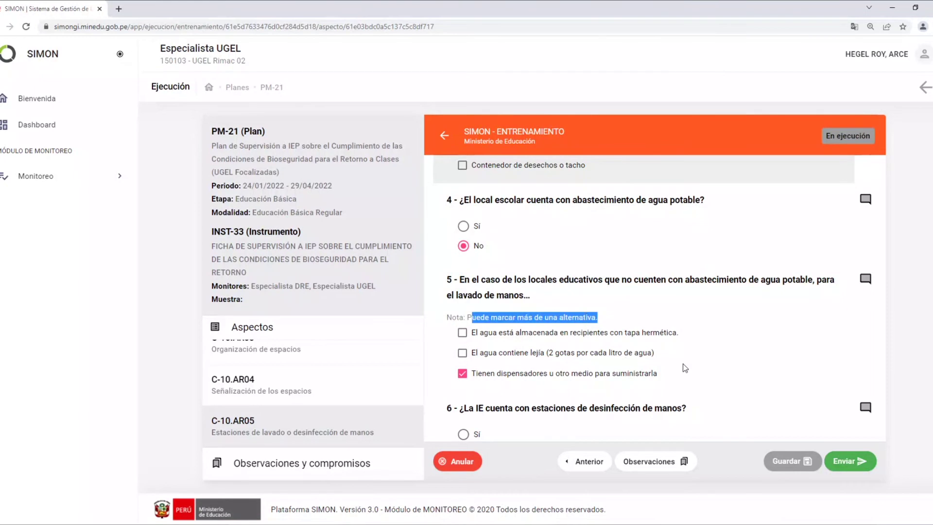
- Review the remaining questions of C-10.AR05, and open question 1's comment form and close it without entering a comment
{"action": "scroll", "coordinate": [685, 368], "scroll_direction": "down", "scroll_amount": 9}
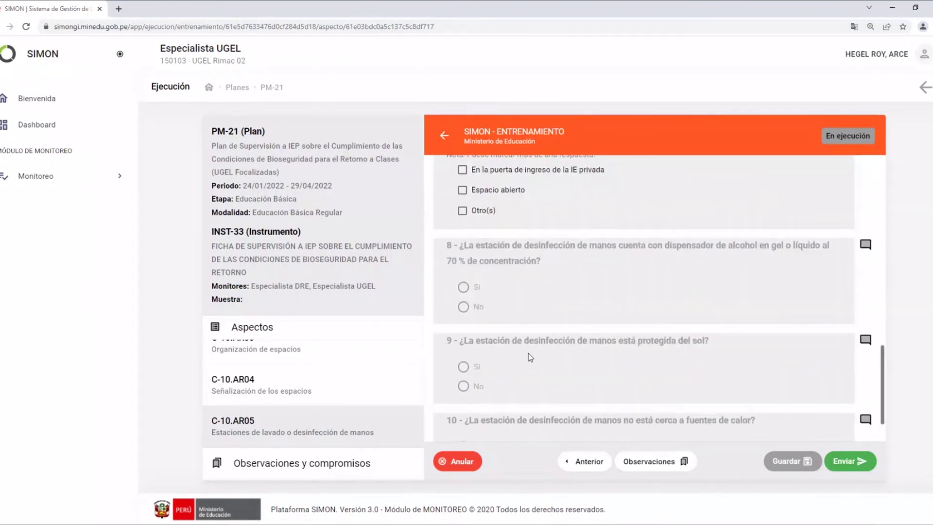
{"action": "scroll", "coordinate": [529, 357], "scroll_direction": "up", "scroll_amount": 10}
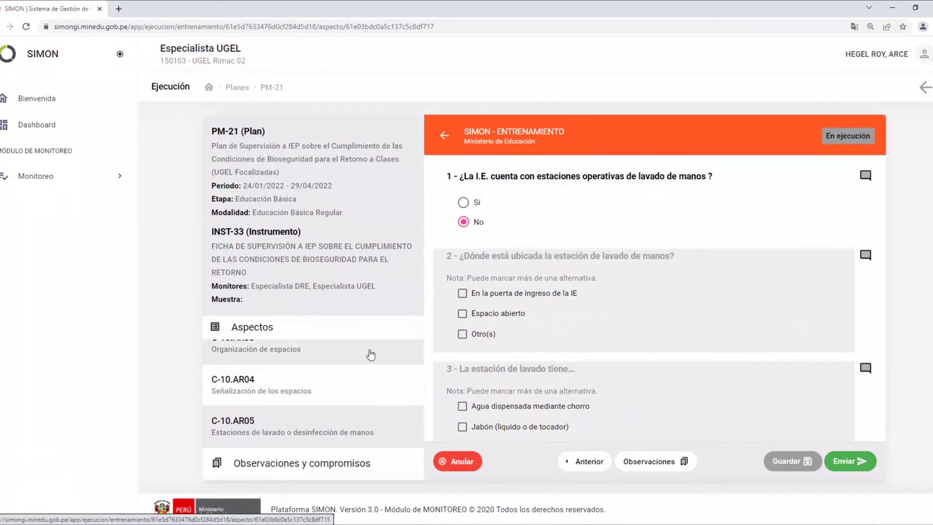
{"action": "left_click", "coordinate": [865, 178]}
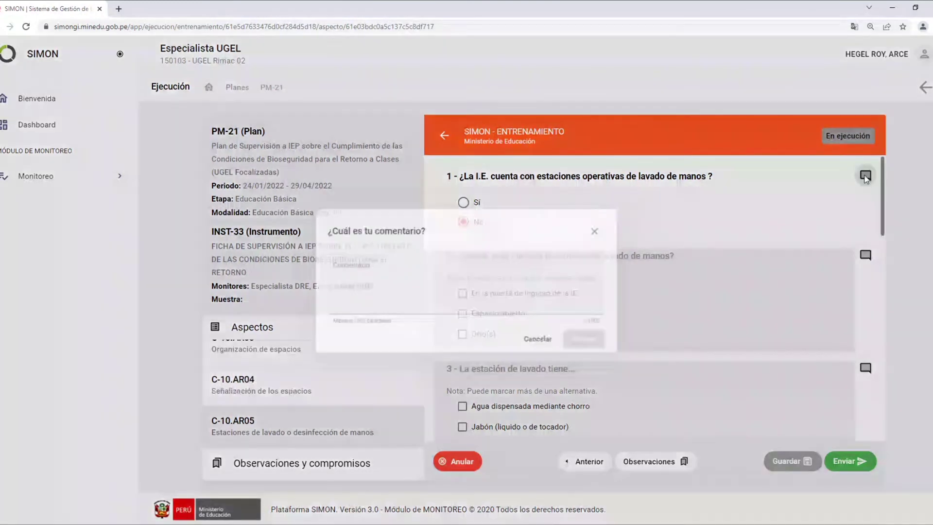
{"action": "left_click", "coordinate": [608, 226]}
{"action": "scroll", "coordinate": [609, 234], "scroll_direction": "down", "scroll_amount": 10}
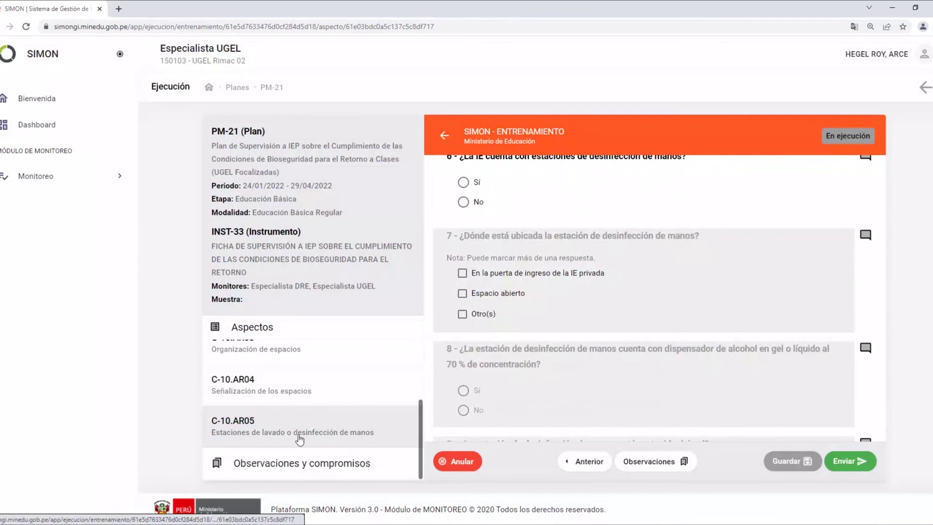
- Open Observaciones y compromisos and enter "Observaciones del monitoreo" as the monitoring observations
{"action": "left_click", "coordinate": [302, 462]}
{"action": "left_click_drag", "start_coordinate": [447, 176], "coordinate": [566, 168]}
{"action": "key", "text": "ctrl+c"}
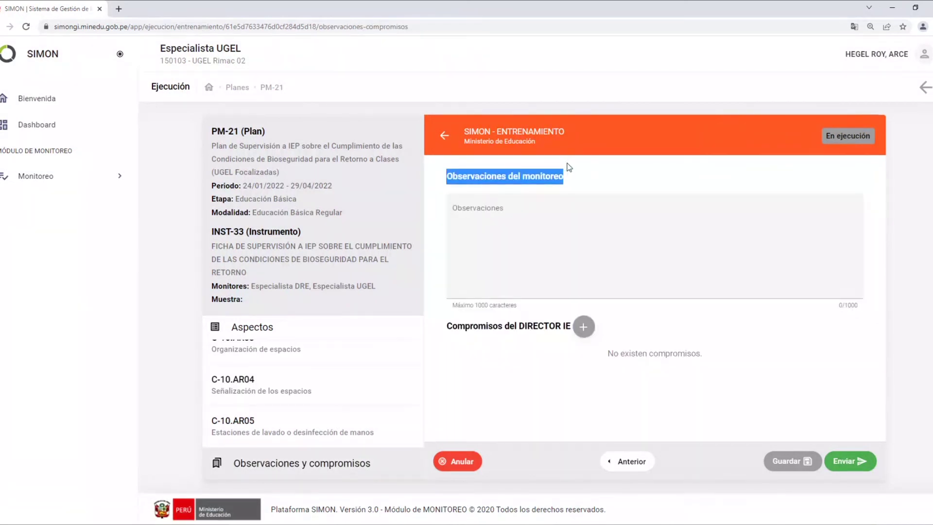
{"action": "left_click", "coordinate": [484, 210]}
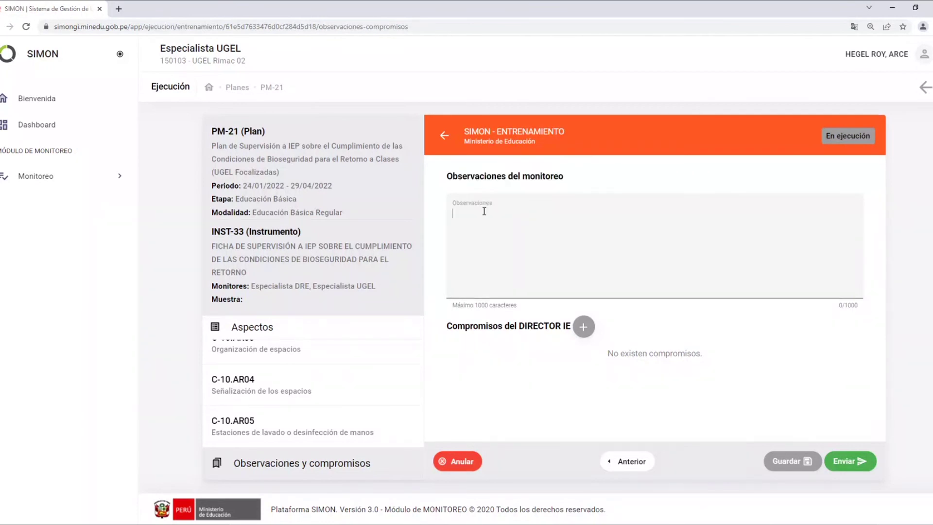
{"action": "key", "text": "ctrl+v"}
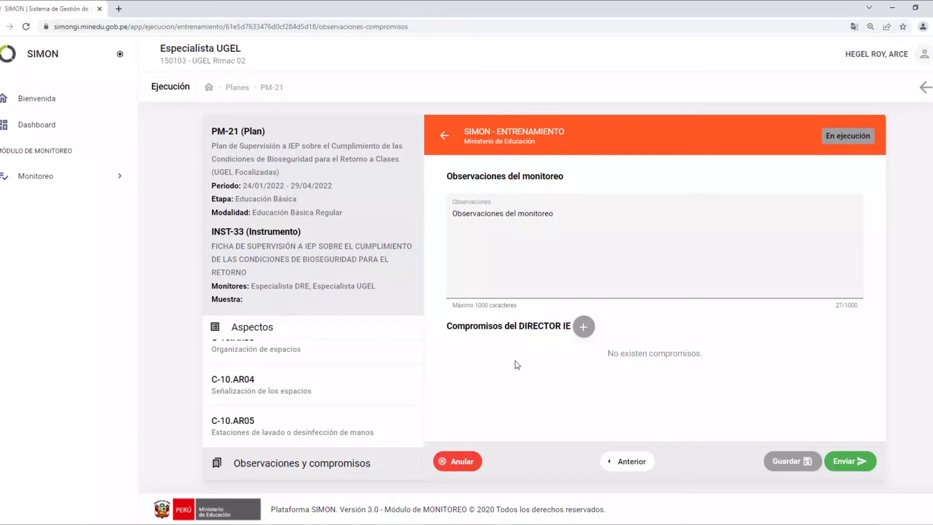
- In C-10.AR04, try marking "Capacidad de aforo total del local" in question 2 and the last three signage options in question 3
{"action": "left_click", "coordinate": [263, 390]}
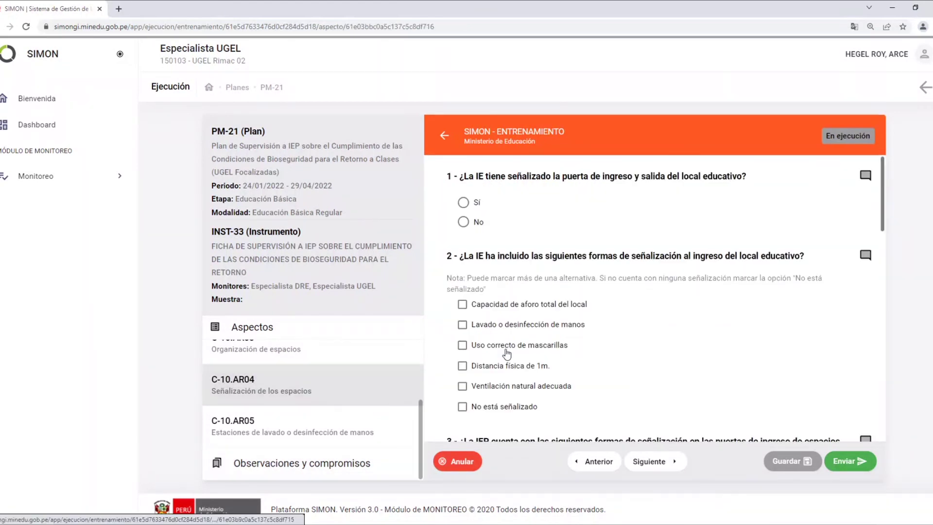
{"action": "left_click", "coordinate": [462, 304]}
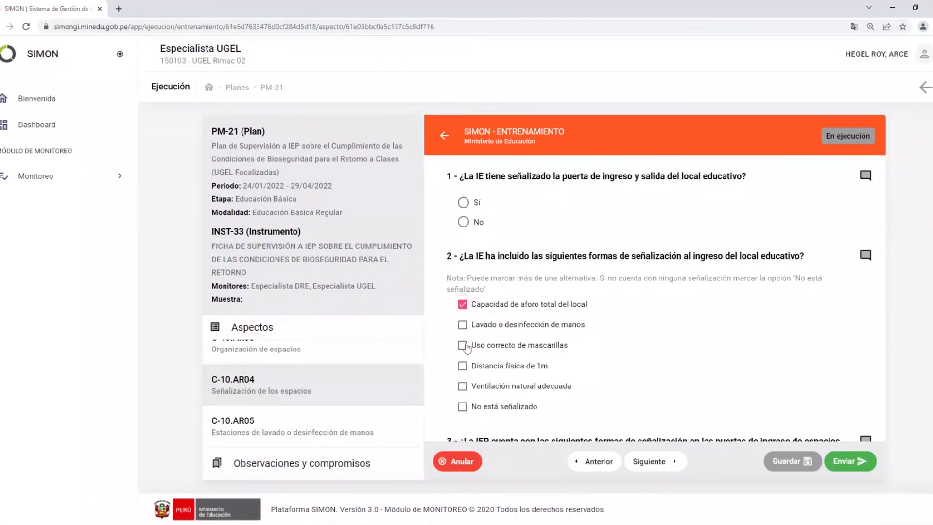
{"action": "scroll", "coordinate": [460, 368], "scroll_direction": "down", "scroll_amount": 4}
{"action": "left_click", "coordinate": [462, 324]}
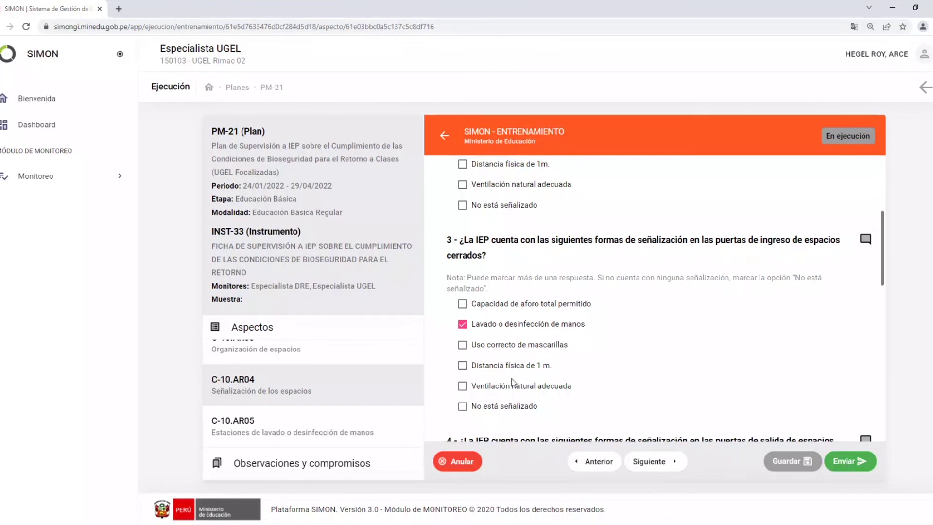
{"action": "left_click", "coordinate": [478, 329]}
{"action": "left_click", "coordinate": [463, 365]}
{"action": "left_click", "coordinate": [463, 386]}
{"action": "left_click", "coordinate": [466, 409]}
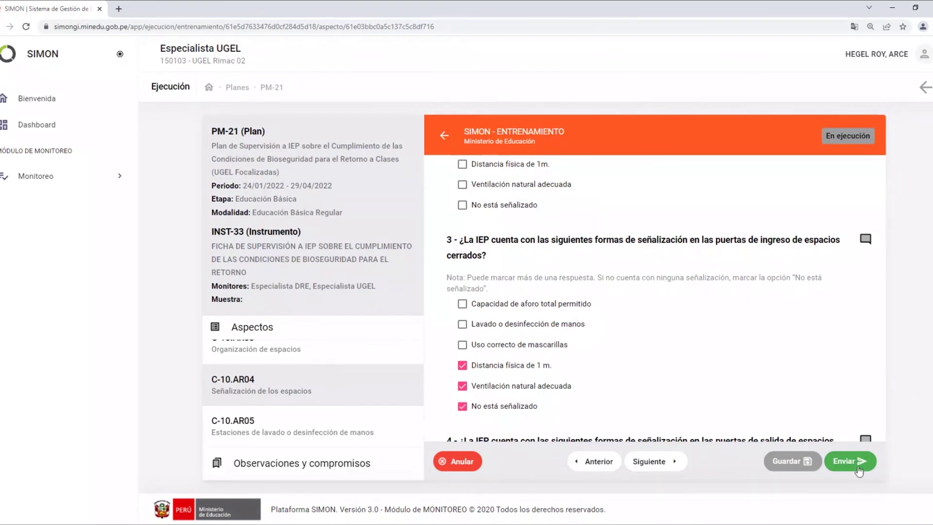
- Look through aspects C-10.AR01 to C-10.AR03, the rest of the aspects list and the form's execution status
{"action": "scroll", "coordinate": [287, 411], "scroll_direction": "up", "scroll_amount": 1}
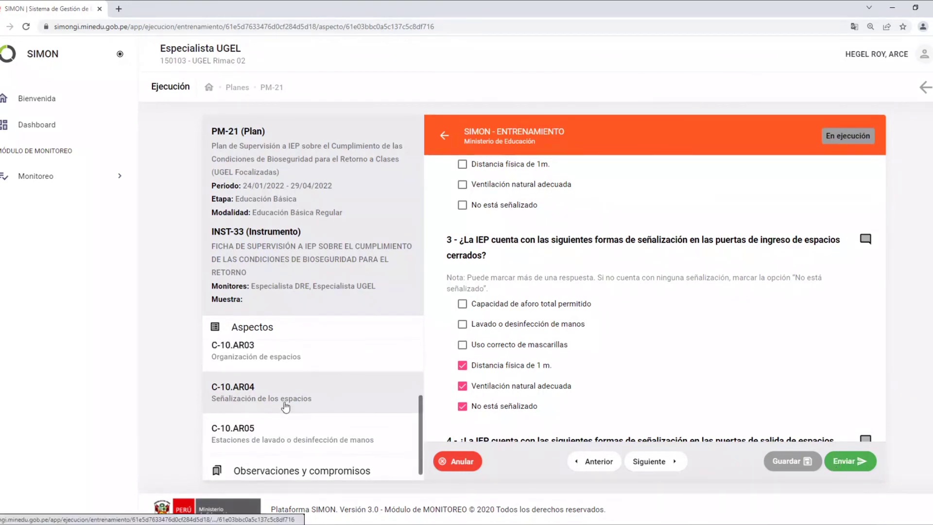
{"action": "scroll", "coordinate": [286, 409], "scroll_direction": "up", "scroll_amount": 2}
{"action": "left_click", "coordinate": [277, 360]}
{"action": "left_click", "coordinate": [285, 412]}
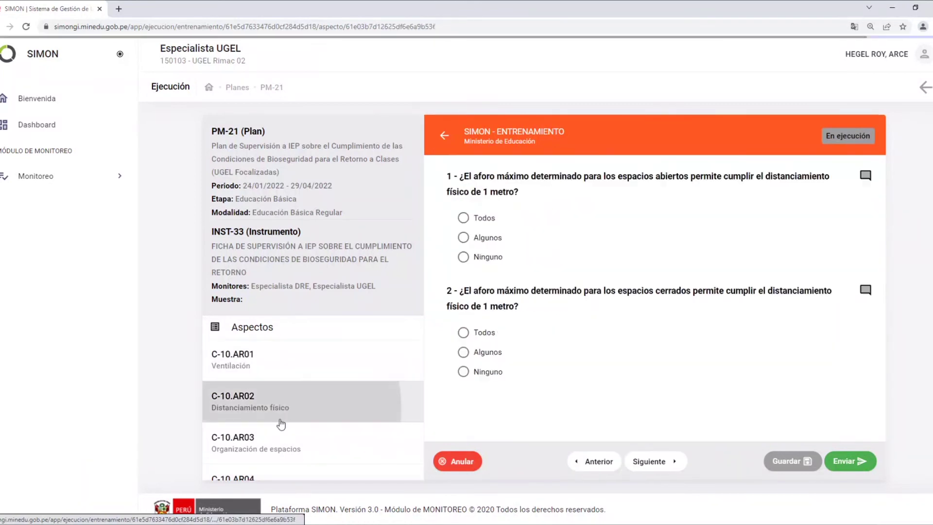
{"action": "left_click", "coordinate": [268, 443]}
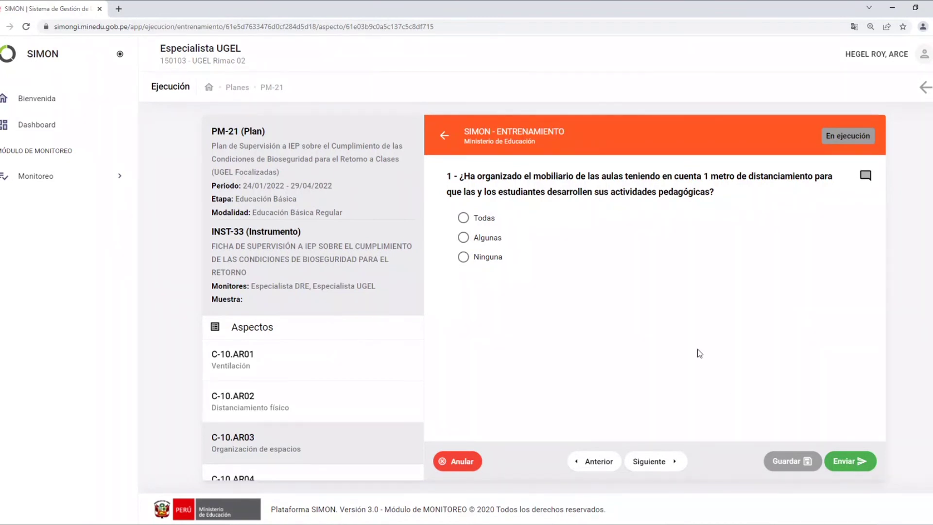
{"action": "scroll", "coordinate": [323, 384], "scroll_direction": "down", "scroll_amount": 2}
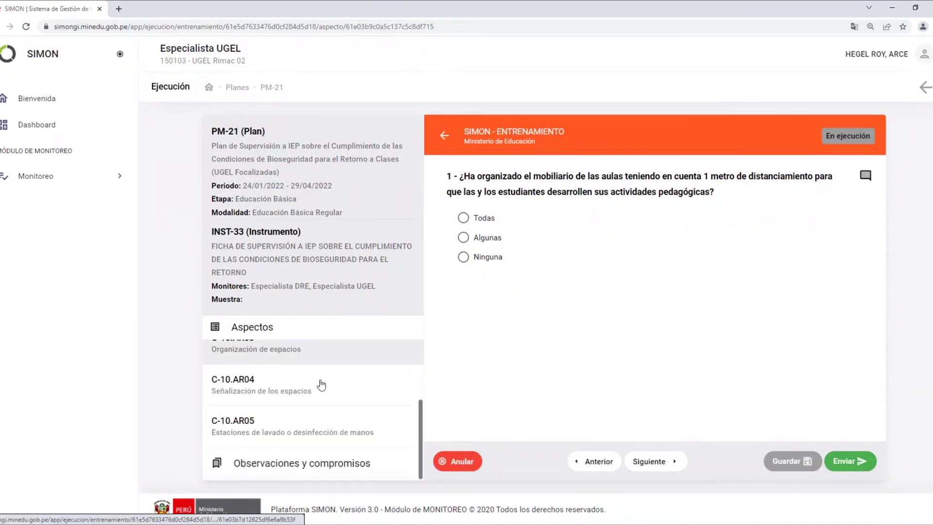
{"action": "scroll", "coordinate": [300, 402], "scroll_direction": "up", "scroll_amount": 2}
{"action": "scroll", "coordinate": [301, 403], "scroll_direction": "down", "scroll_amount": 2}
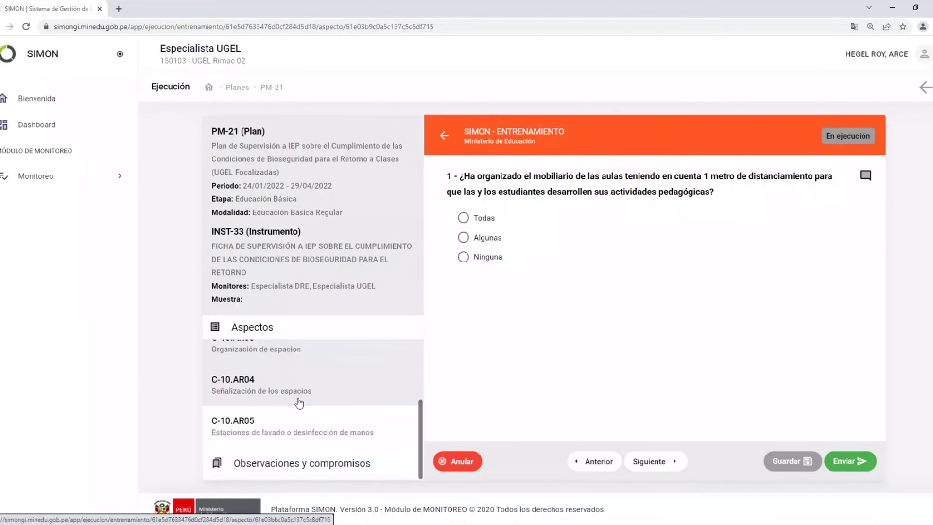
{"action": "scroll", "coordinate": [284, 428], "scroll_direction": "up", "scroll_amount": 2}
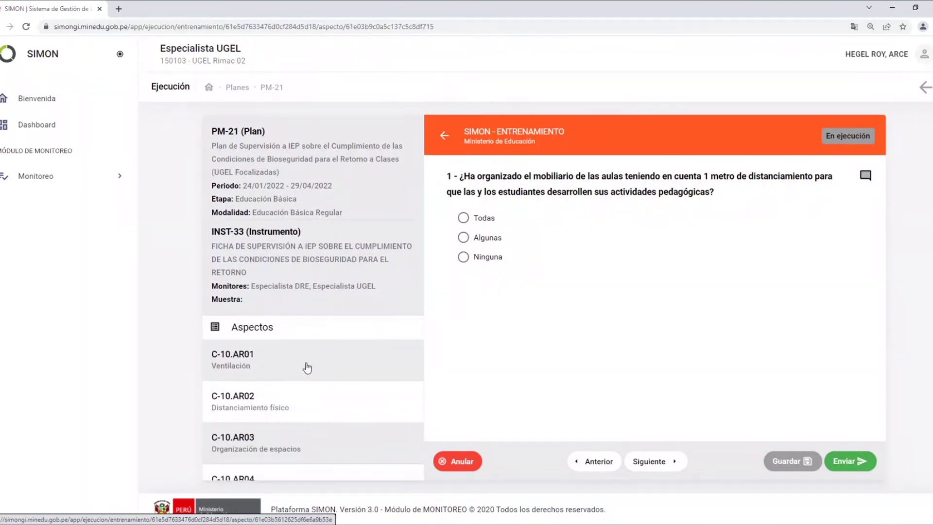
{"action": "scroll", "coordinate": [340, 417], "scroll_direction": "down", "scroll_amount": 2}
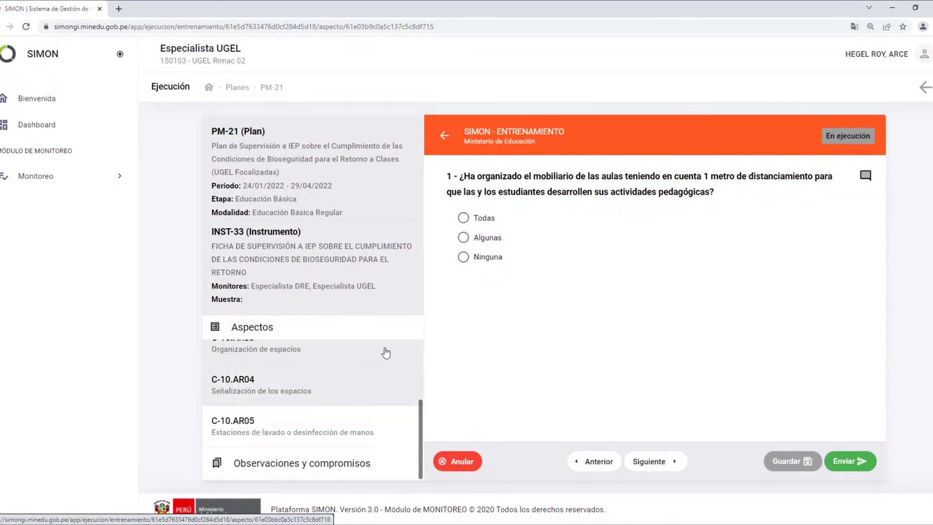
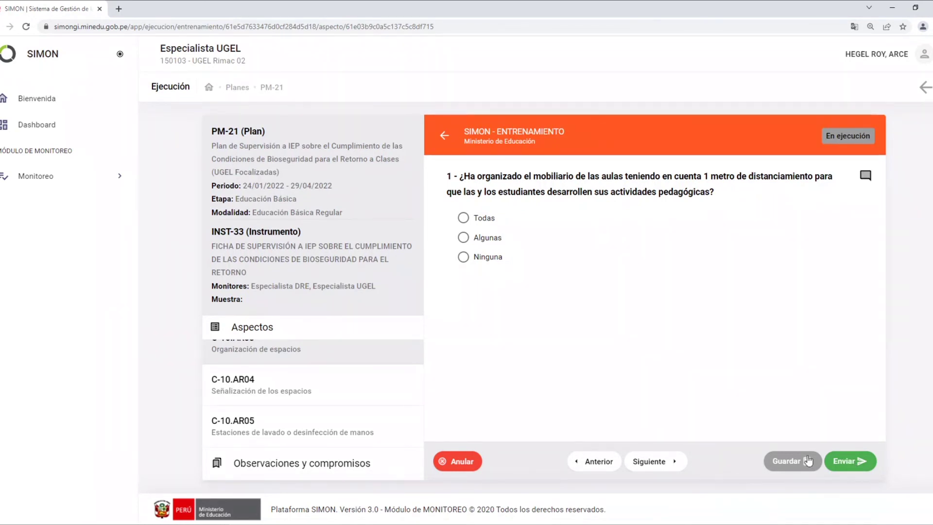
{"action": "left_click_drag", "start_coordinate": [825, 136], "coordinate": [877, 136]}
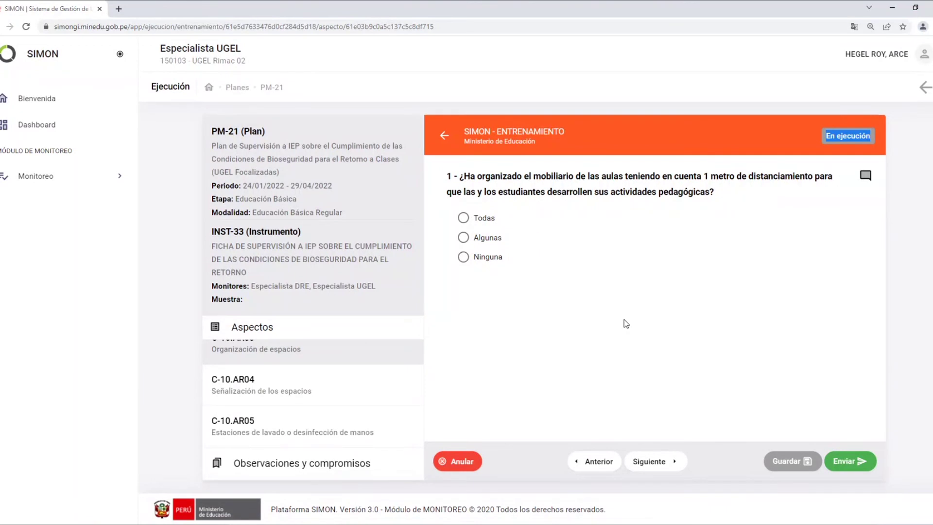
- Return to C-10.AR04 and mark "Lavado o desinfección de manos" and "Uso correcto de mascarillas" in question 2
{"action": "left_click", "coordinate": [257, 430]}
{"action": "left_click", "coordinate": [238, 387]}
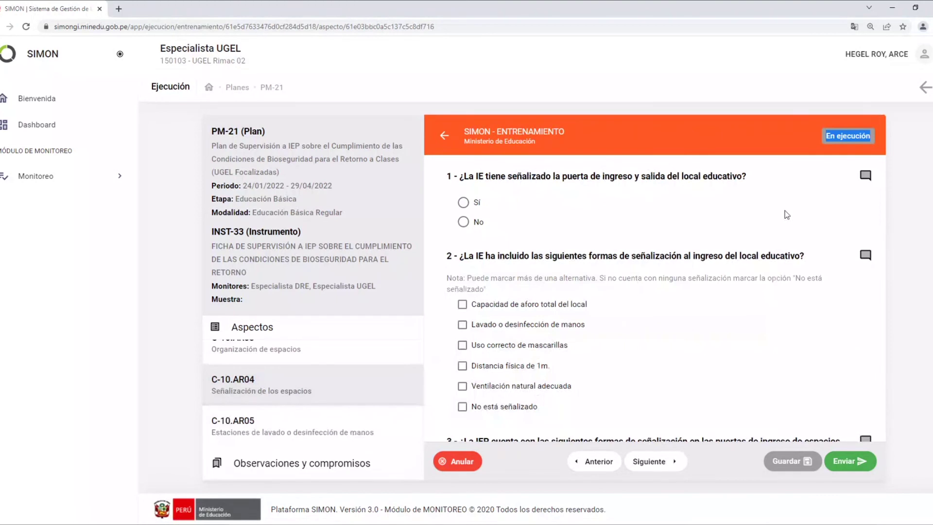
{"action": "left_click", "coordinate": [463, 344]}
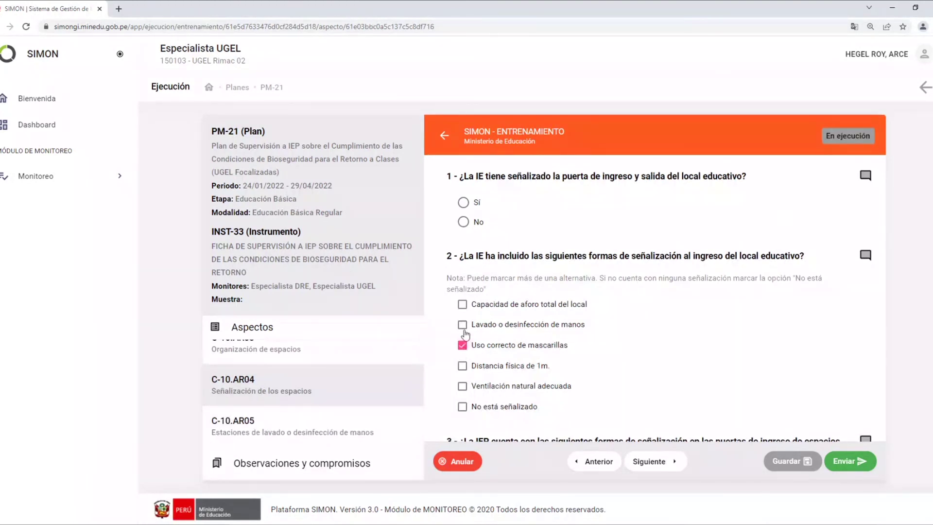
{"action": "scroll", "coordinate": [465, 334], "scroll_direction": "down", "scroll_amount": 10}
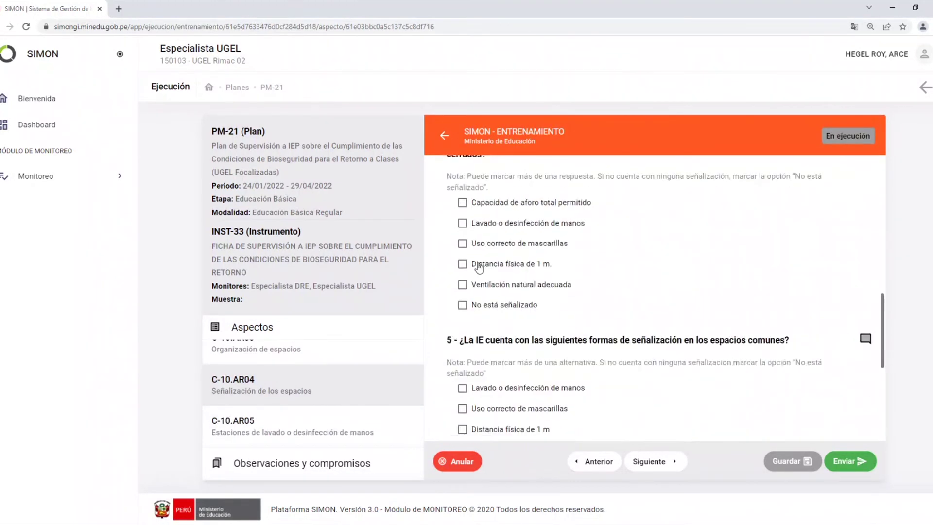
- Mark "Uso correcto de mascarillas" and "Ventilación natural adecuada" in question 4, "Lavado o desinfección de manos" in question 5, and answer Sí to question 6
{"action": "left_click", "coordinate": [462, 243]}
{"action": "left_click", "coordinate": [463, 285]}
{"action": "left_click", "coordinate": [462, 388]}
{"action": "scroll", "coordinate": [475, 398], "scroll_direction": "down", "scroll_amount": 4}
{"action": "left_click", "coordinate": [463, 329]}
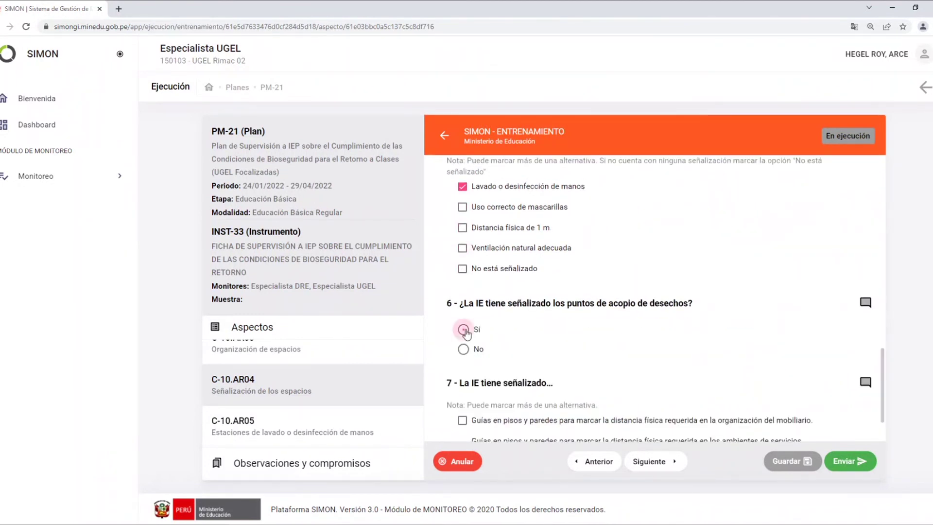
- Review the PM-21 plan and INST-33 instrument headings and the answers of C-10.AR04 back up to question 1
{"action": "left_click_drag", "start_coordinate": [217, 132], "coordinate": [275, 135]}
{"action": "left_click_drag", "start_coordinate": [213, 231], "coordinate": [298, 232]}
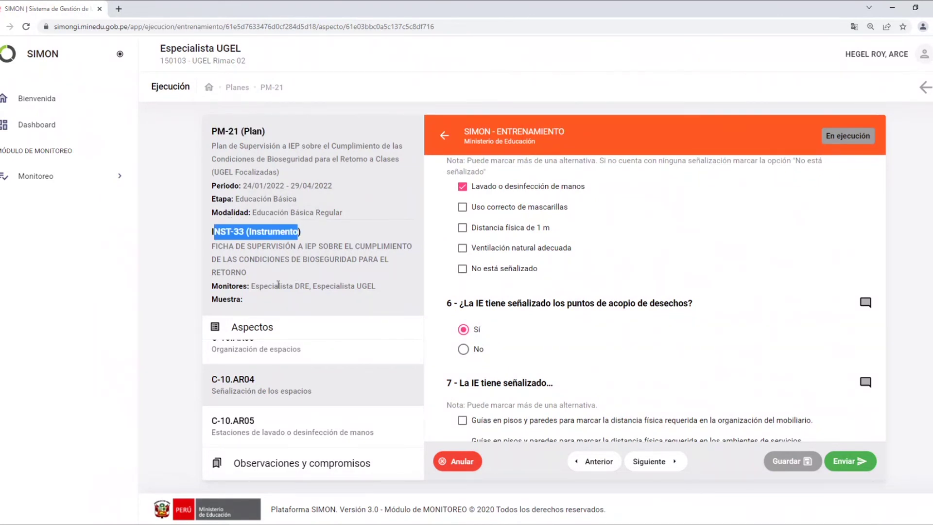
{"action": "scroll", "coordinate": [607, 327], "scroll_direction": "up", "scroll_amount": 3}
{"action": "scroll", "coordinate": [607, 327], "scroll_direction": "up", "scroll_amount": 7}
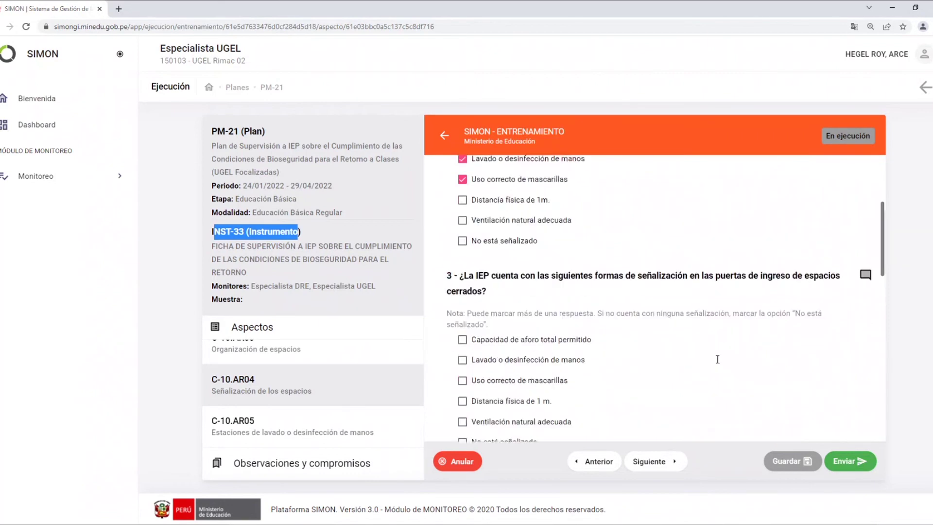
{"action": "scroll", "coordinate": [717, 363], "scroll_direction": "up", "scroll_amount": 4}
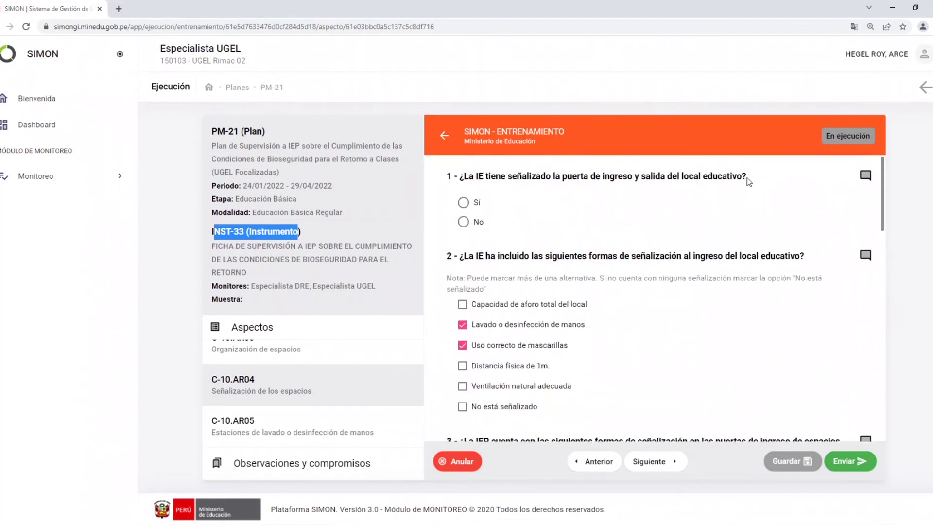
- Visit the Muestras and Programación modules, then open the samples of INST-33 in plan PM-21 from Ejecución
{"action": "left_click", "coordinate": [48, 180]}
{"action": "left_click", "coordinate": [40, 260]}
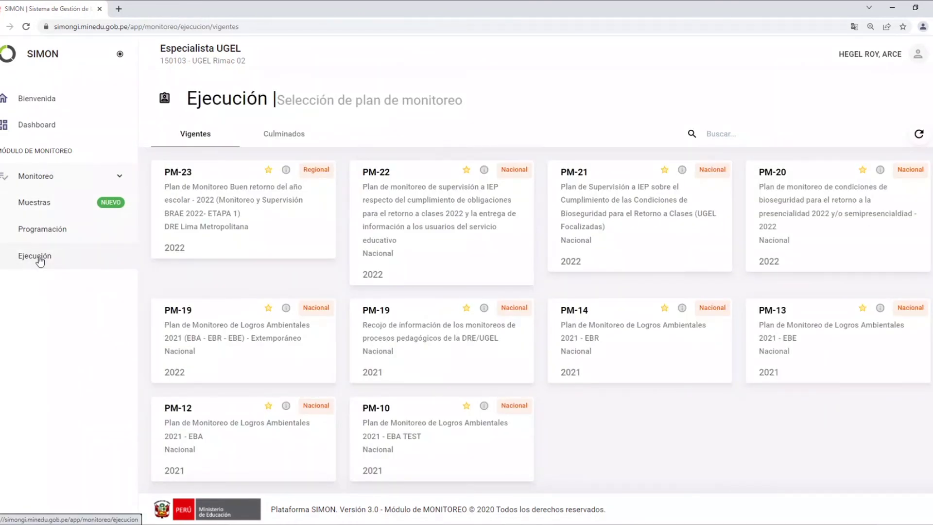
{"action": "left_click", "coordinate": [36, 204]}
{"action": "left_click", "coordinate": [37, 233]}
{"action": "left_click", "coordinate": [31, 257]}
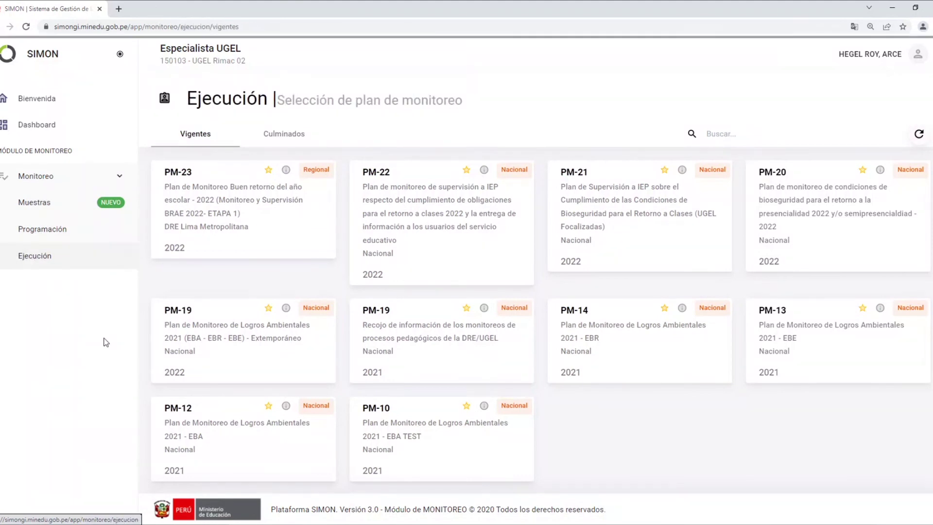
{"action": "left_click", "coordinate": [624, 200]}
{"action": "left_click", "coordinate": [252, 326]}
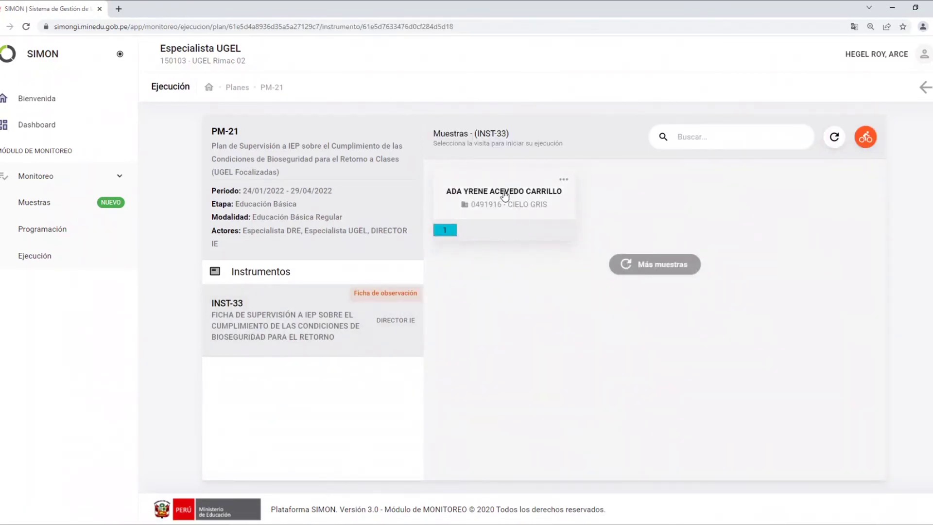
- Open the visits of the CIELO GRIS director's sample and check the options available for visit 1
{"action": "left_click", "coordinate": [504, 195]}
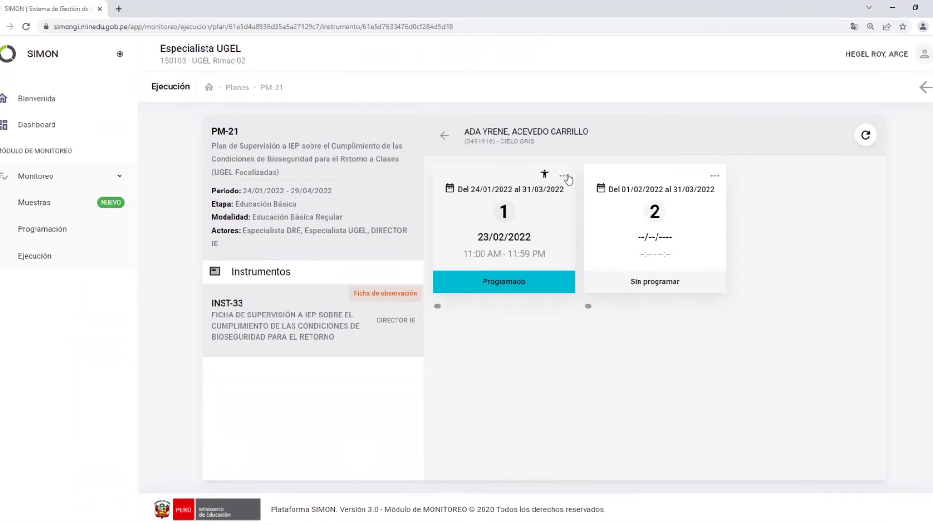
{"action": "left_click", "coordinate": [564, 175]}
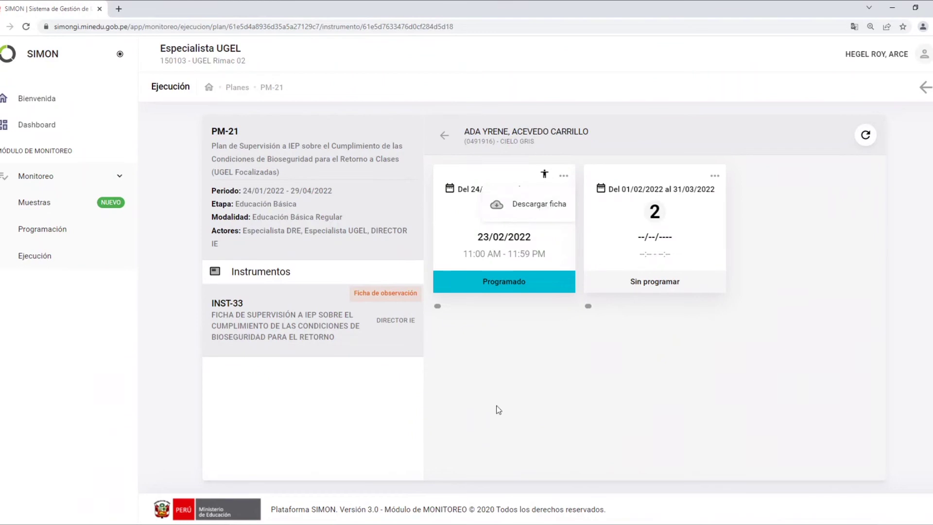
{"action": "left_click", "coordinate": [489, 369]}
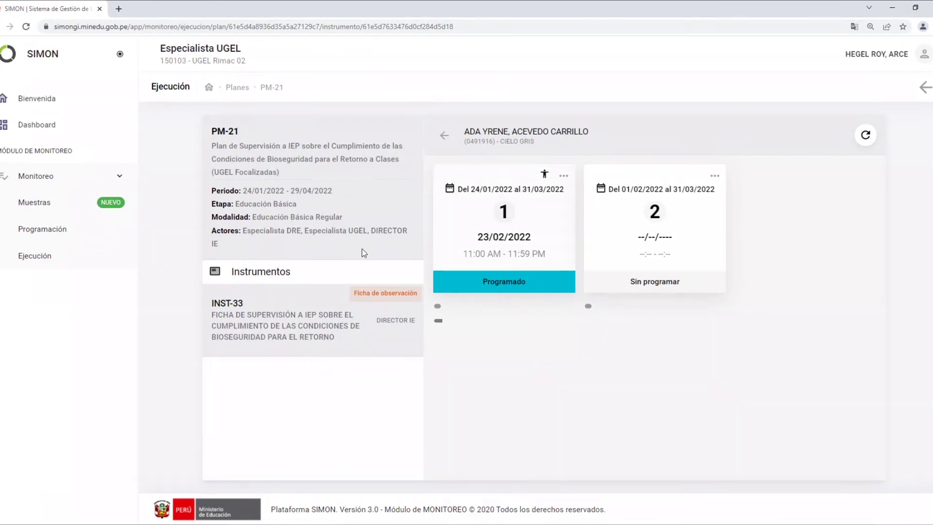
- Start the pre-execution of visit 1, answering NO to finding the DIRECTOR IE and SI to someone giving information on their behalf
{"action": "left_click", "coordinate": [511, 218]}
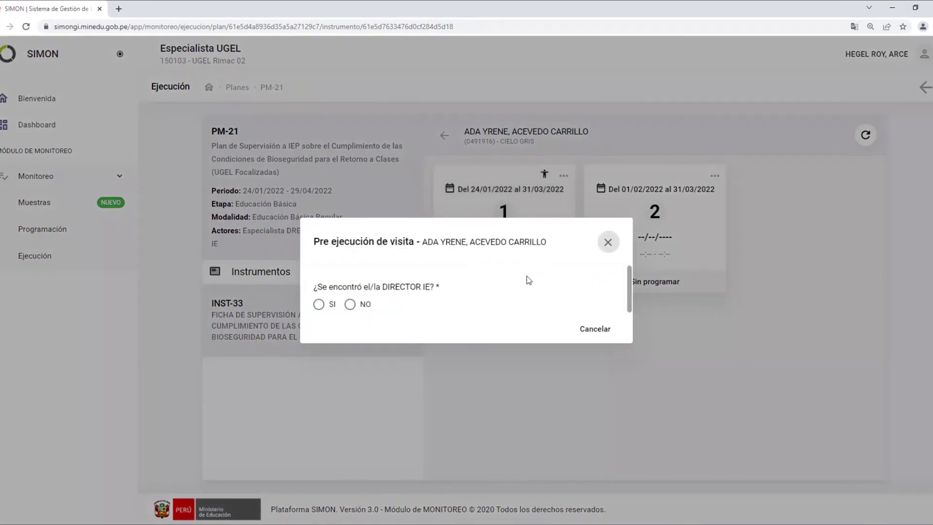
{"action": "left_click_drag", "start_coordinate": [315, 242], "coordinate": [415, 242]}
{"action": "left_click", "coordinate": [500, 290]}
{"action": "left_click", "coordinate": [350, 306]}
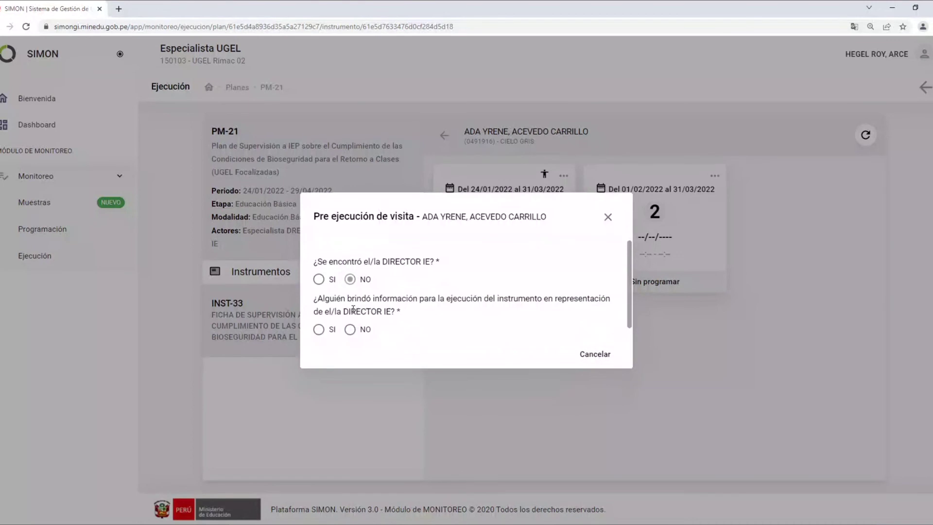
{"action": "left_click", "coordinate": [319, 330]}
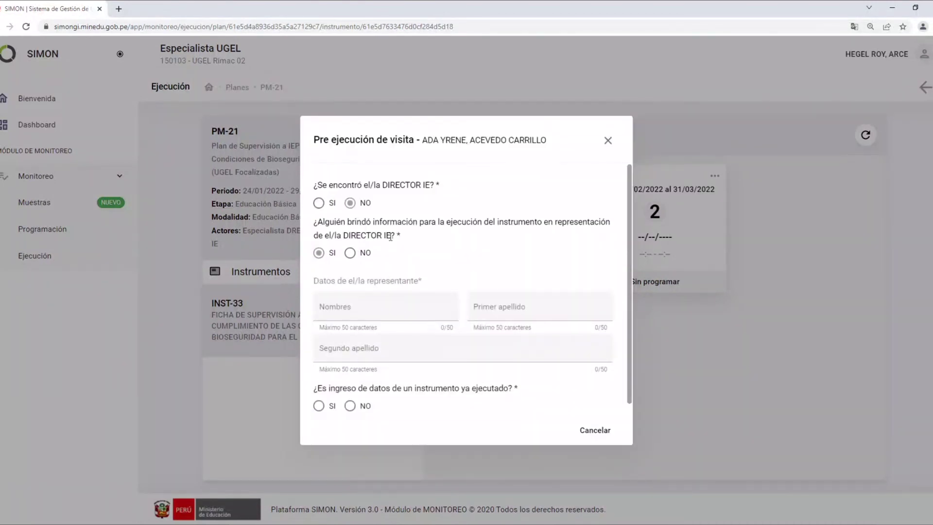
- Fill in the representative's Nombres as ERERE, Primer apellido as ERERERE and Segundo apellido as DFDFDFDFDF, and answer NO to the already executed instrument question
{"action": "left_click", "coordinate": [368, 311]}
{"action": "left_click", "coordinate": [351, 307]}
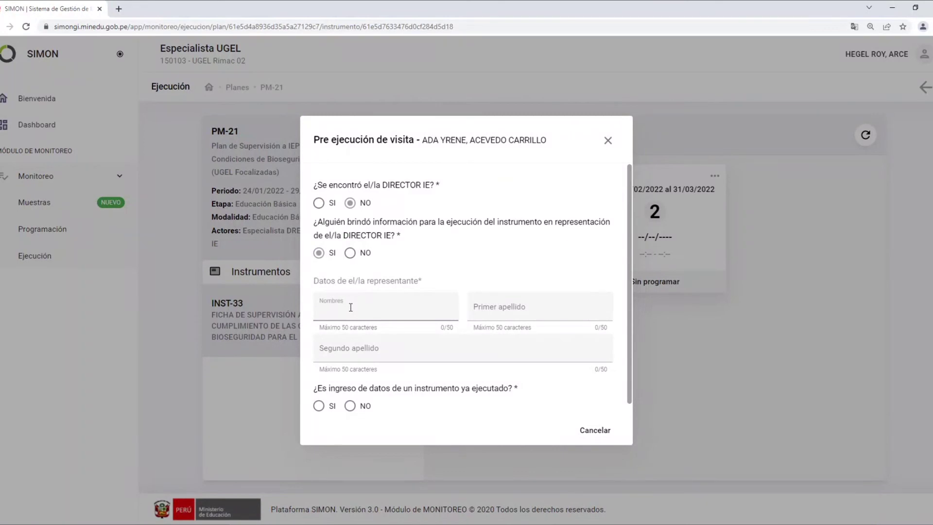
{"action": "type", "text": "ERERE"}
{"action": "left_click", "coordinate": [500, 306]}
{"action": "type", "text": "ERERE"}
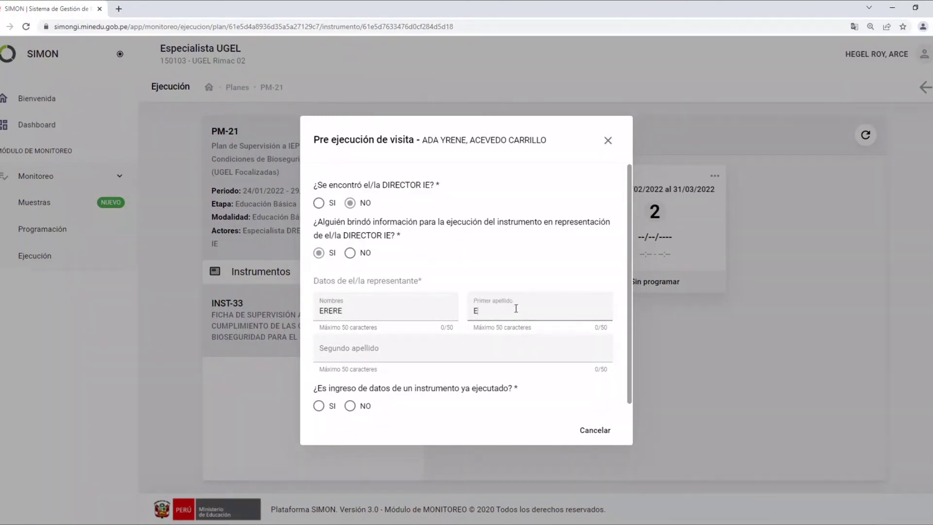
{"action": "type", "text": "RE"}
{"action": "left_click", "coordinate": [394, 359]}
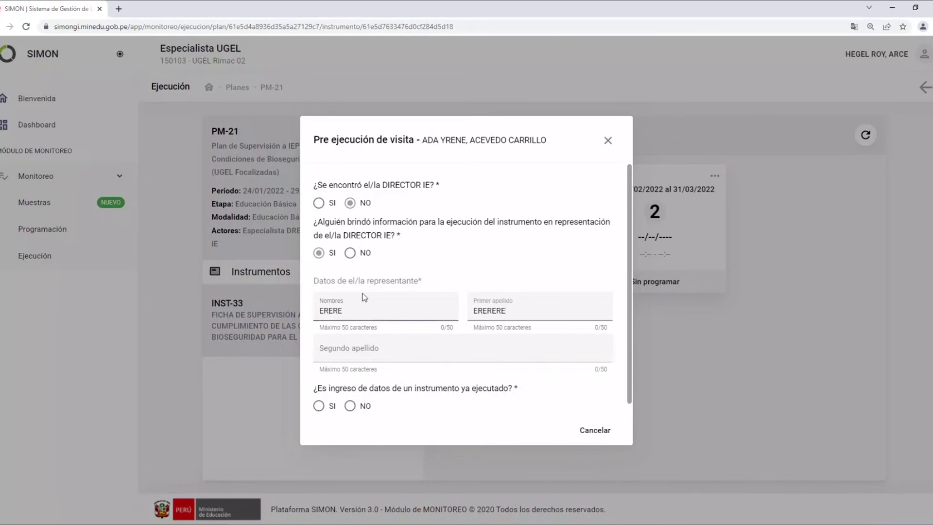
{"action": "left_click", "coordinate": [338, 350]}
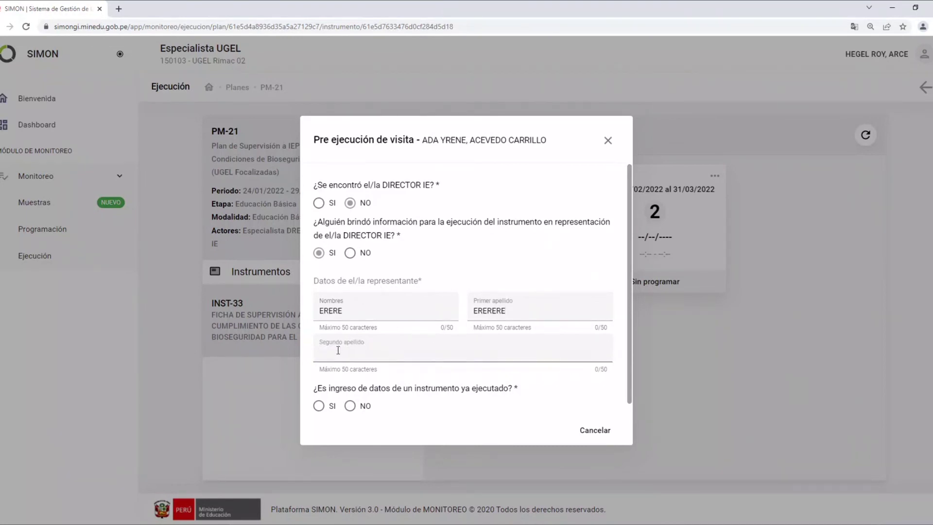
{"action": "type", "text": "DFDFDFDFDF"}
{"action": "left_click", "coordinate": [319, 406]}
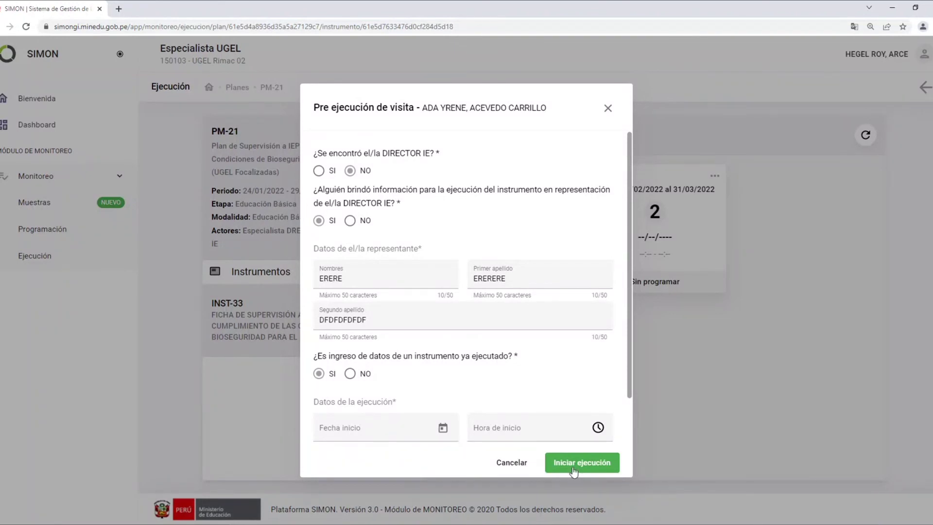
{"action": "left_click", "coordinate": [350, 373]}
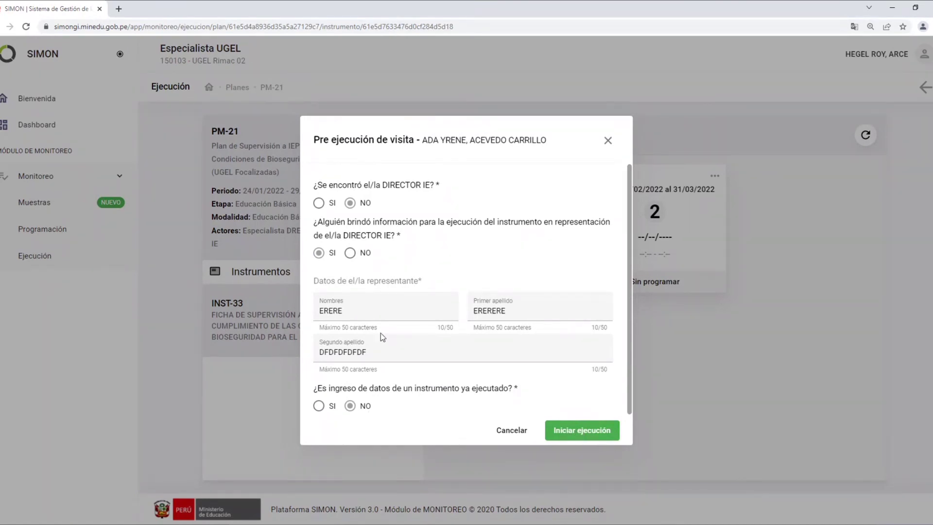
- Answer NO to finding the DIRECTOR IE and to anyone representing them, and review the reprogramming data form for the visit
{"action": "left_click", "coordinate": [318, 203]}
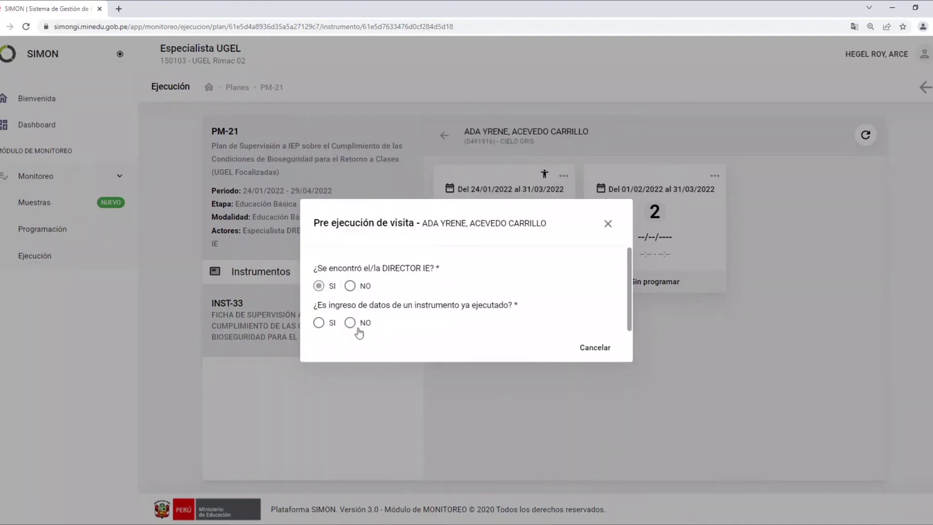
{"action": "left_click", "coordinate": [350, 285]}
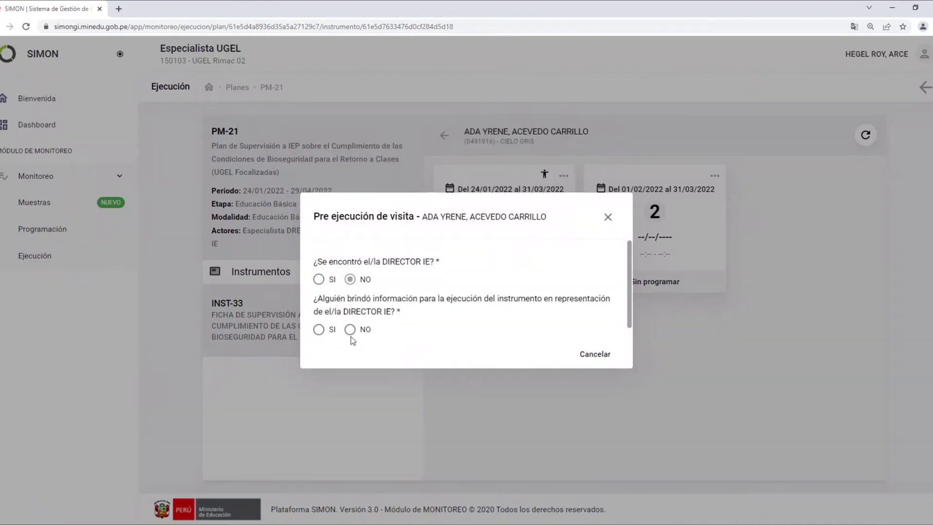
{"action": "left_click", "coordinate": [351, 333]}
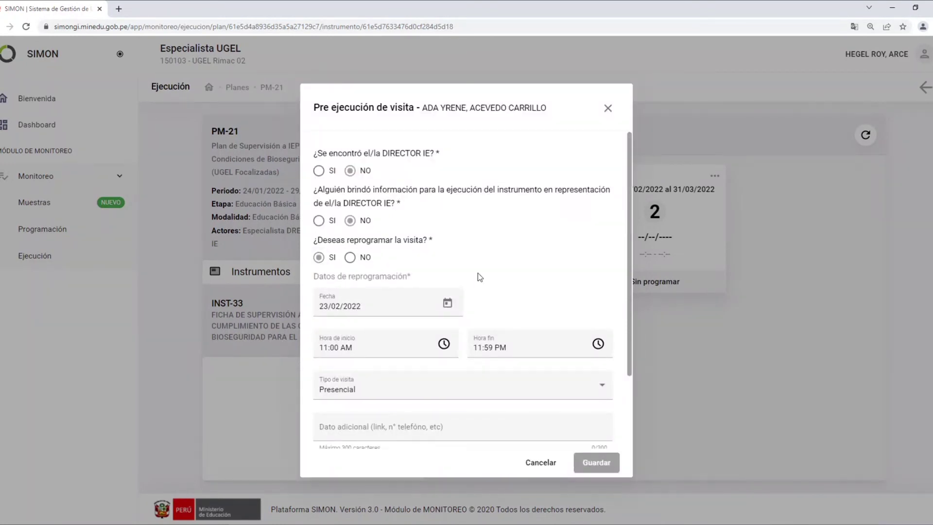
{"action": "scroll", "coordinate": [529, 281], "scroll_direction": "down", "scroll_amount": 3}
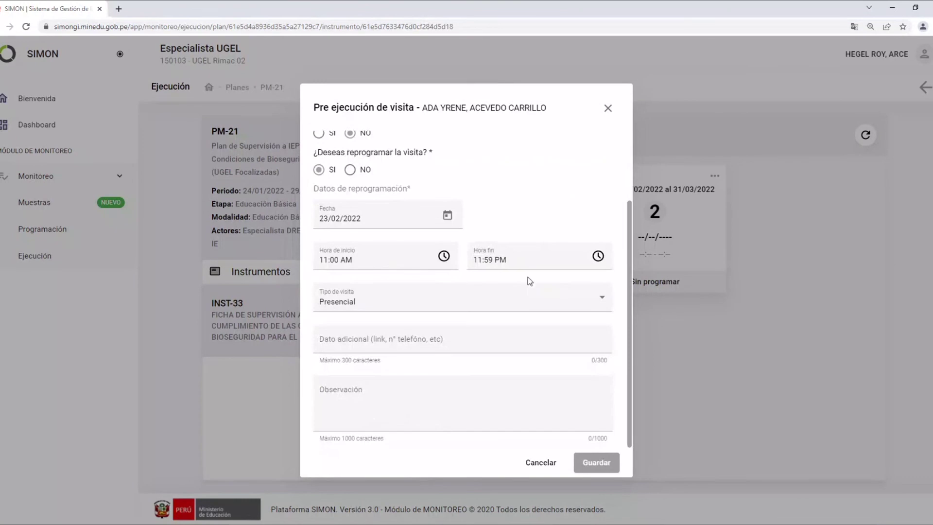
{"action": "scroll", "coordinate": [529, 219], "scroll_direction": "up", "scroll_amount": 3}
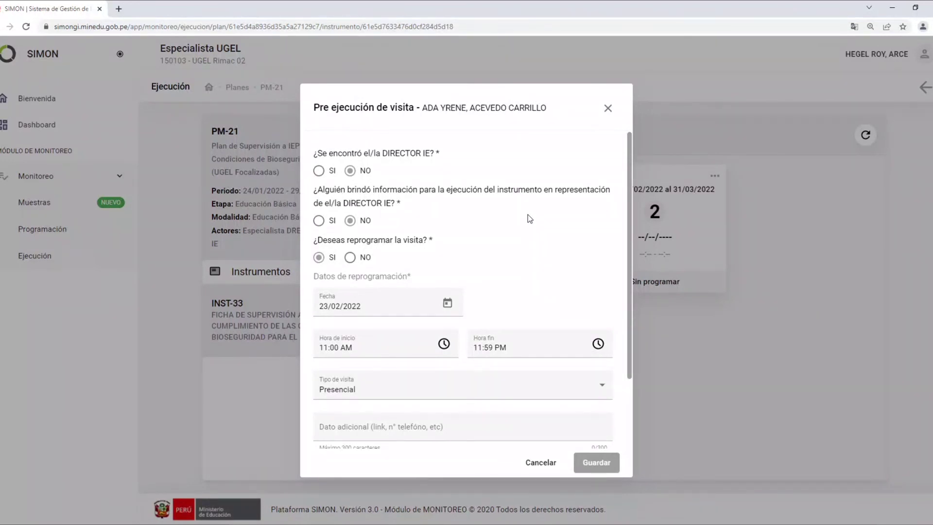
{"action": "scroll", "coordinate": [517, 276], "scroll_direction": "down", "scroll_amount": 3}
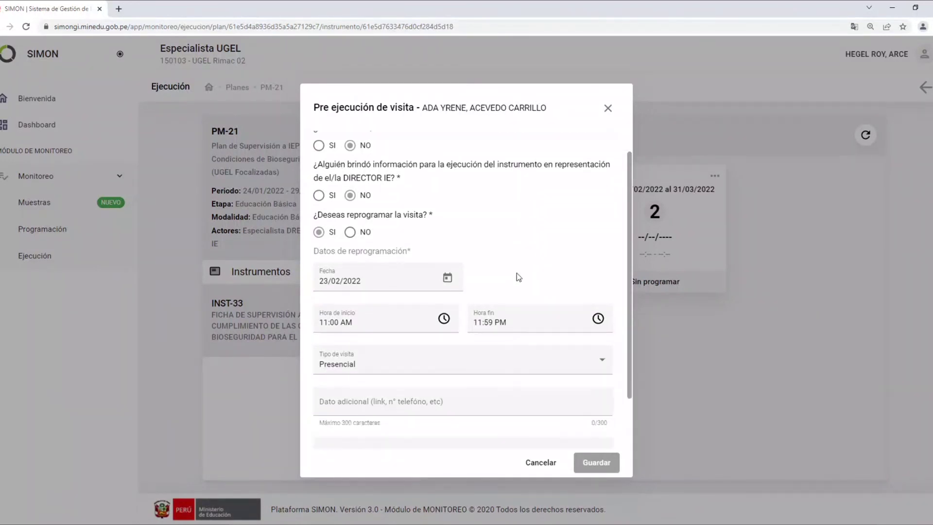
{"action": "scroll", "coordinate": [518, 277], "scroll_direction": "up", "scroll_amount": 3}
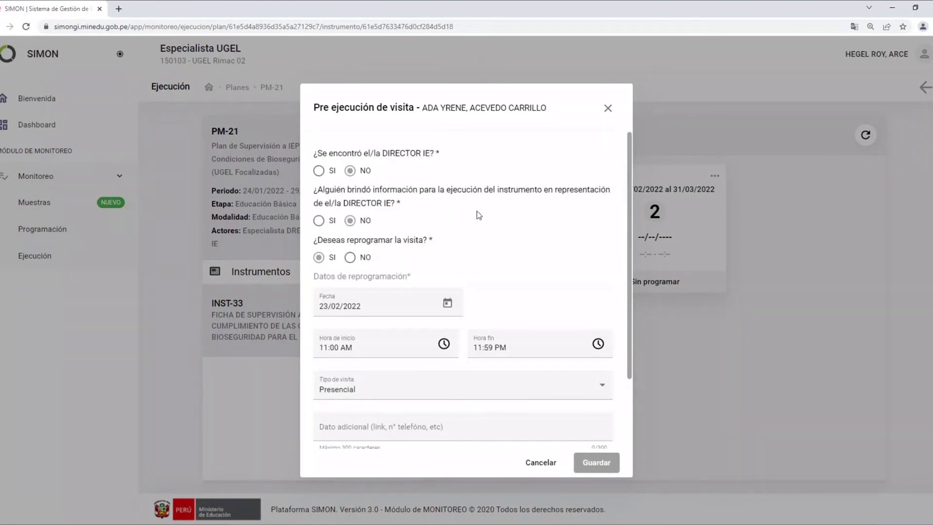
- Answer SI to finding the DIRECTOR IE and NO to the already executed instrument question, and close the pre-execution without starting it
{"action": "left_click", "coordinate": [319, 171]}
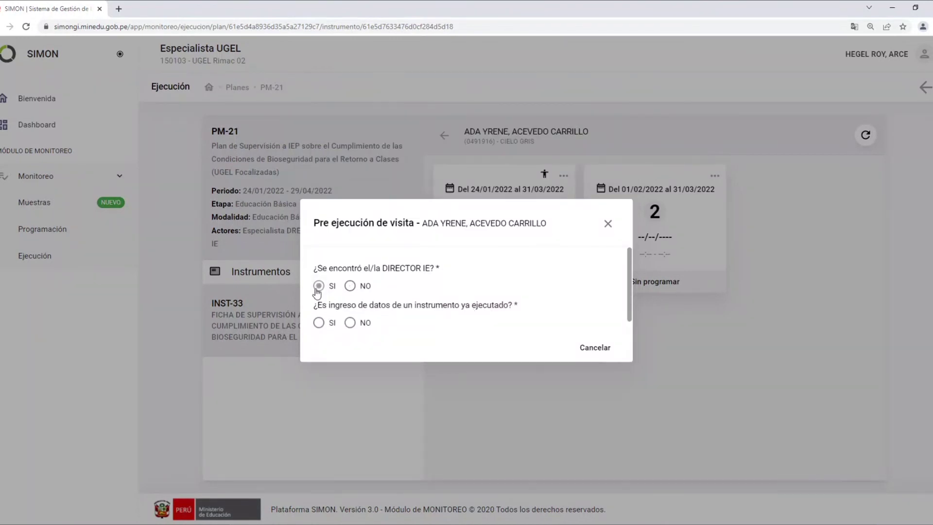
{"action": "left_click", "coordinate": [351, 323]}
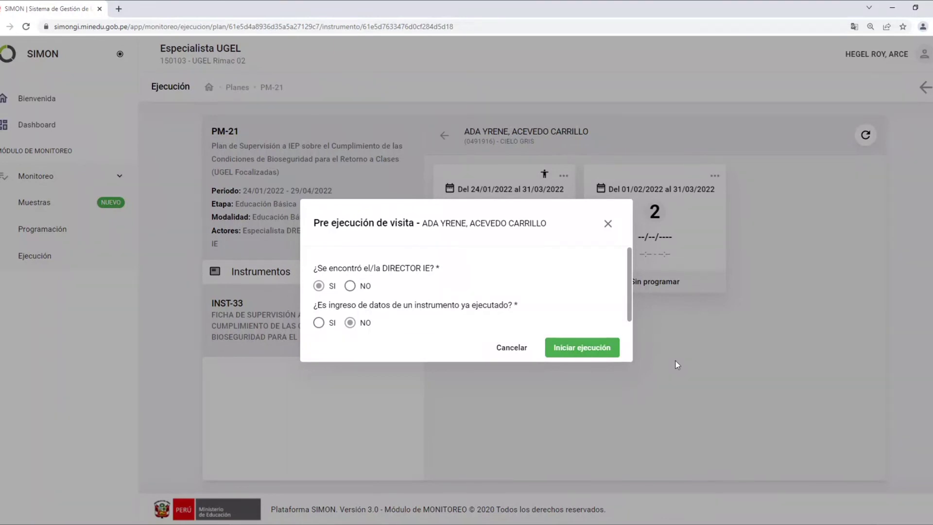
{"action": "left_click", "coordinate": [608, 224]}
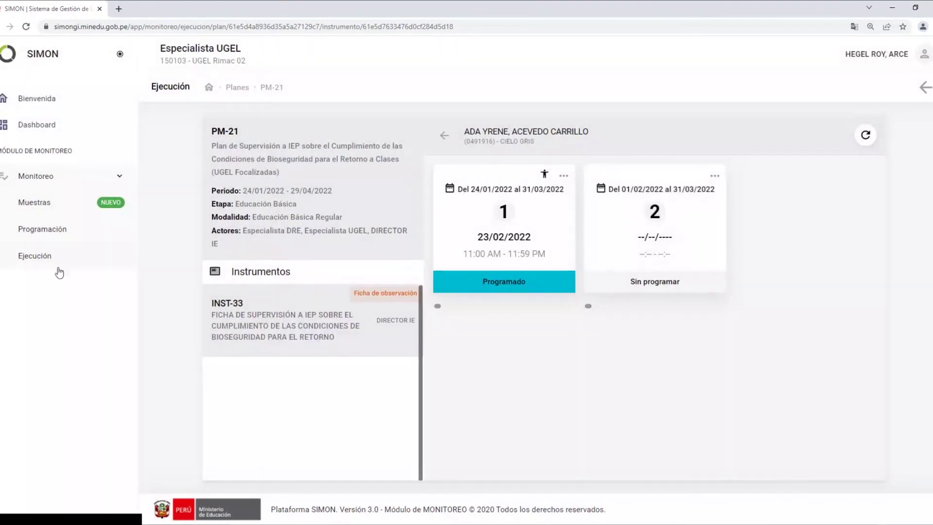
- Reopen INST-33 of plan PM-21 from Ejecución and start its training mode at aspect C-10.AR01 Ventilación
{"action": "left_click", "coordinate": [45, 261]}
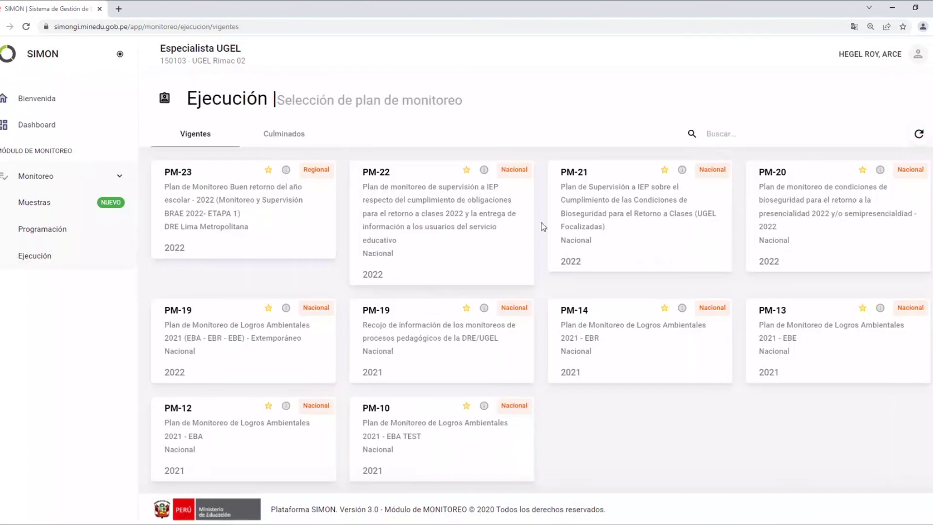
{"action": "left_click", "coordinate": [591, 214]}
{"action": "left_click", "coordinate": [265, 314]}
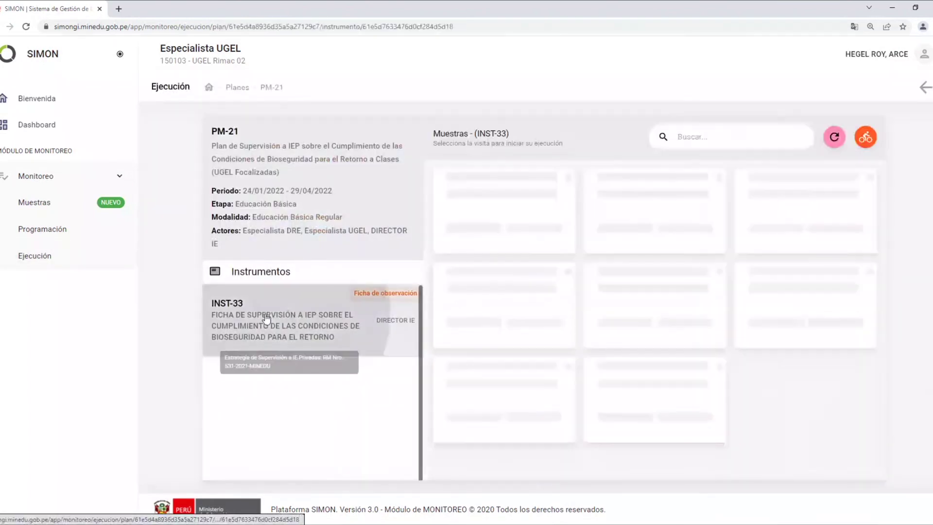
{"action": "left_click", "coordinate": [856, 140]}
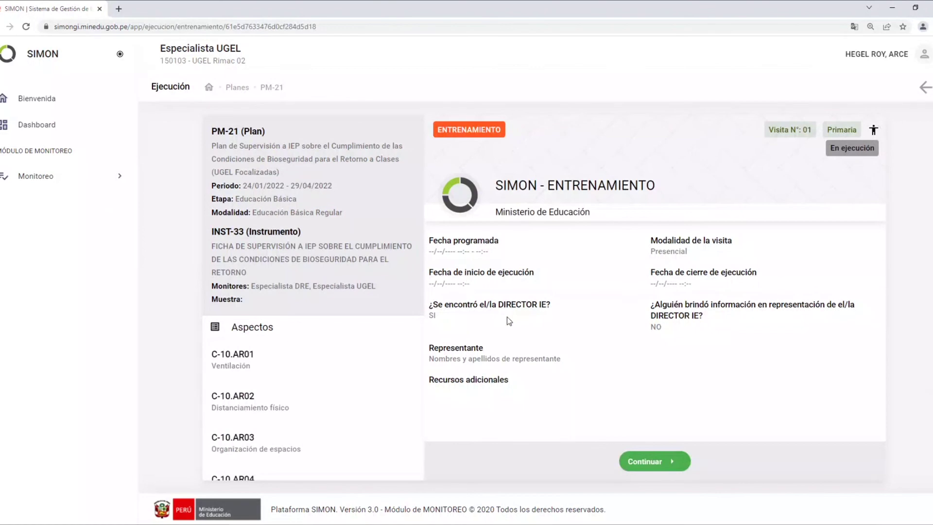
{"action": "left_click_drag", "start_coordinate": [498, 185], "coordinate": [666, 185]}
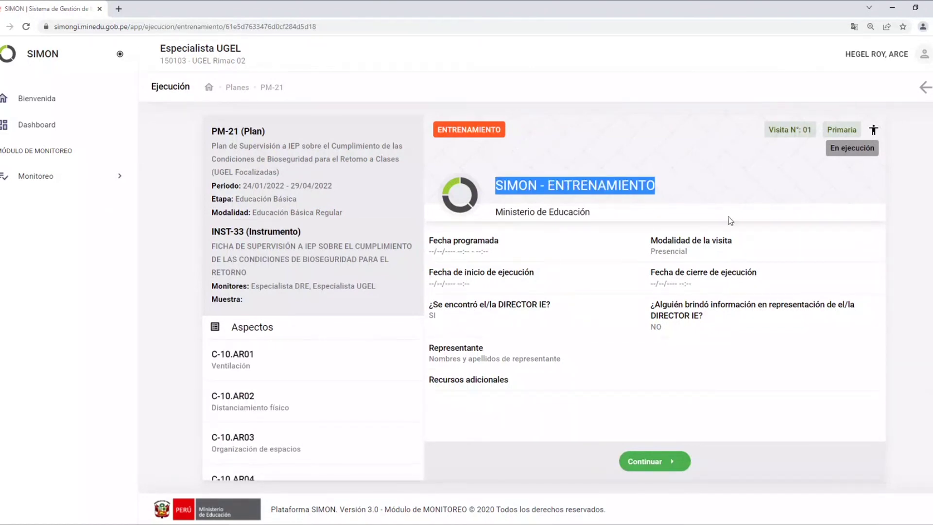
{"action": "left_click", "coordinate": [676, 462]}
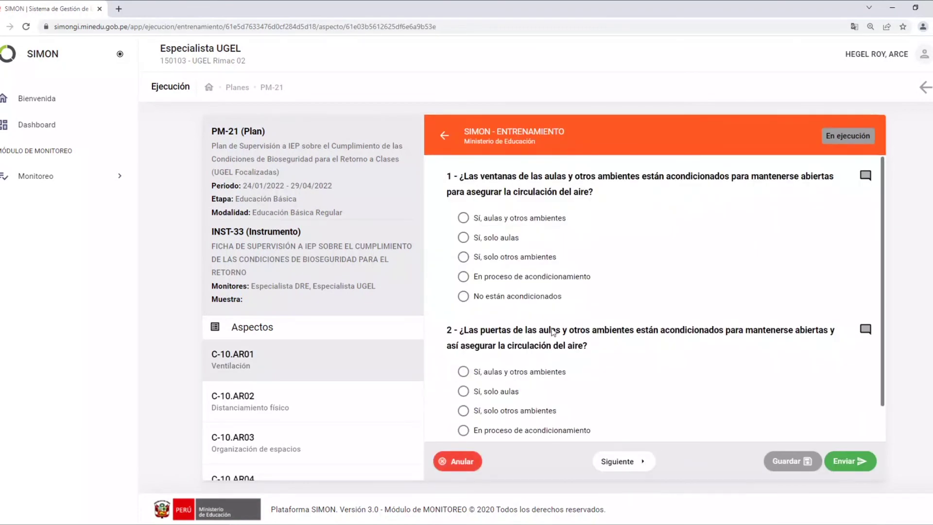
- Answer question 1 of C-10.AR01 with "Sí, solo otros ambientes" and question 2 with "Sí, solo aulas"
{"action": "scroll", "coordinate": [551, 334], "scroll_direction": "down", "scroll_amount": 1}
{"action": "left_click", "coordinate": [492, 220]}
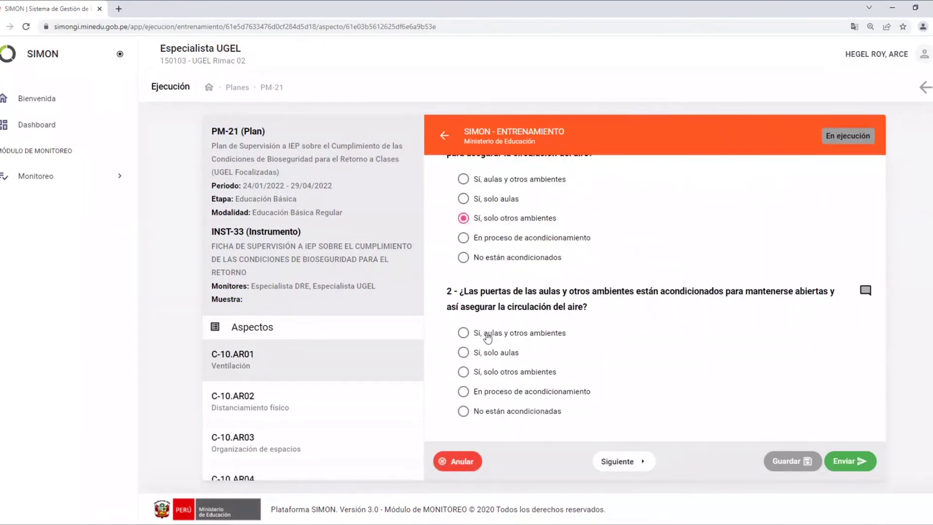
{"action": "left_click", "coordinate": [462, 351]}
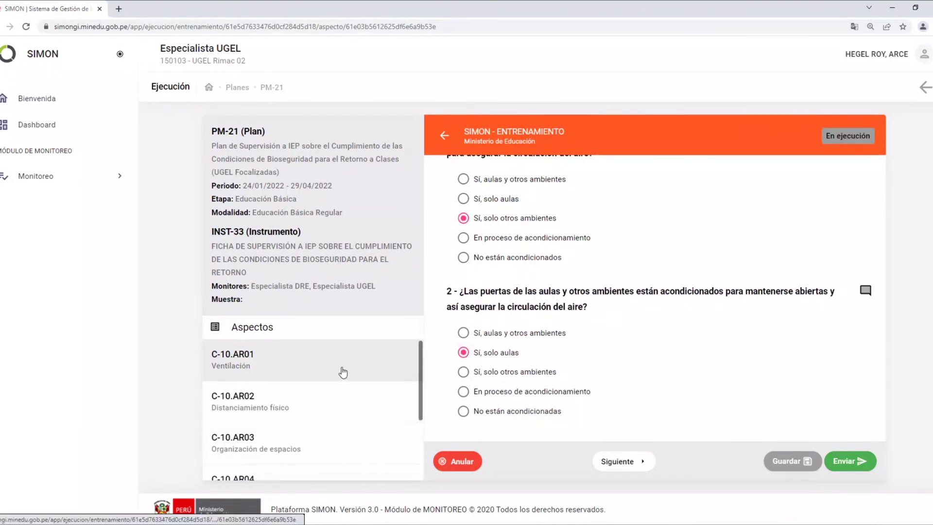
- Leave the training and open the samples of instrument INST-03 in plan PM-01 from Ejecución
{"action": "left_click", "coordinate": [50, 178]}
{"action": "left_click", "coordinate": [61, 253]}
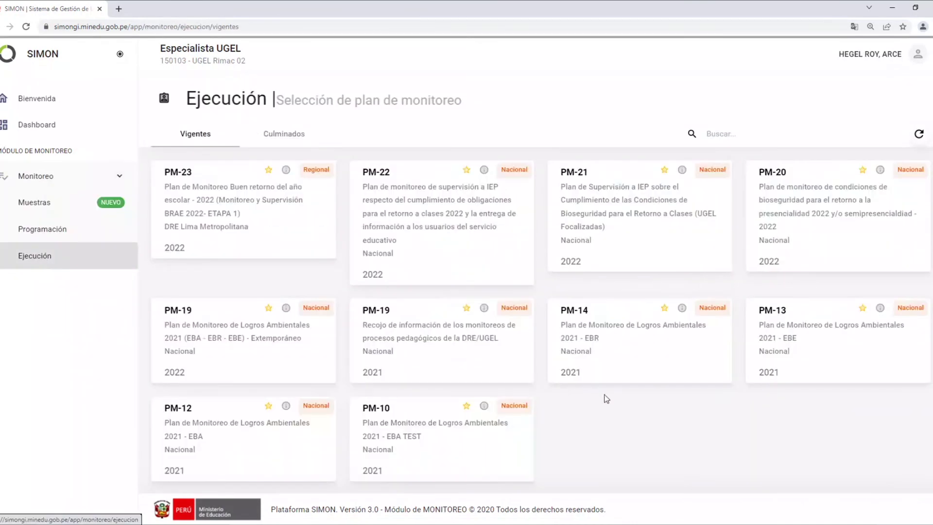
{"action": "scroll", "coordinate": [564, 440], "scroll_direction": "down", "scroll_amount": 1}
{"action": "left_click", "coordinate": [561, 481]}
{"action": "left_click", "coordinate": [820, 398]}
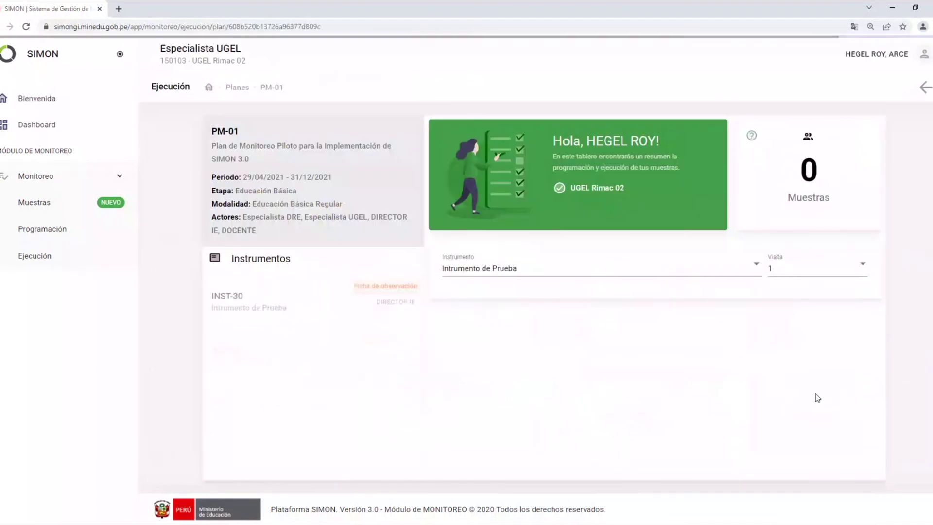
{"action": "left_click", "coordinate": [257, 463]}
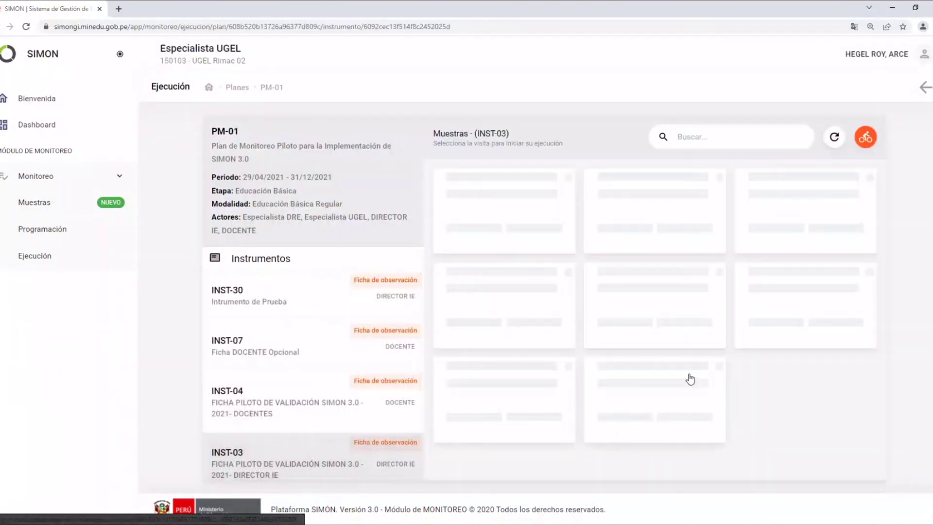
- Open visit 1 of the PAMER - LINCE director's sample and continue to the answers of aspect C-01.AR01
{"action": "left_click", "coordinate": [518, 204]}
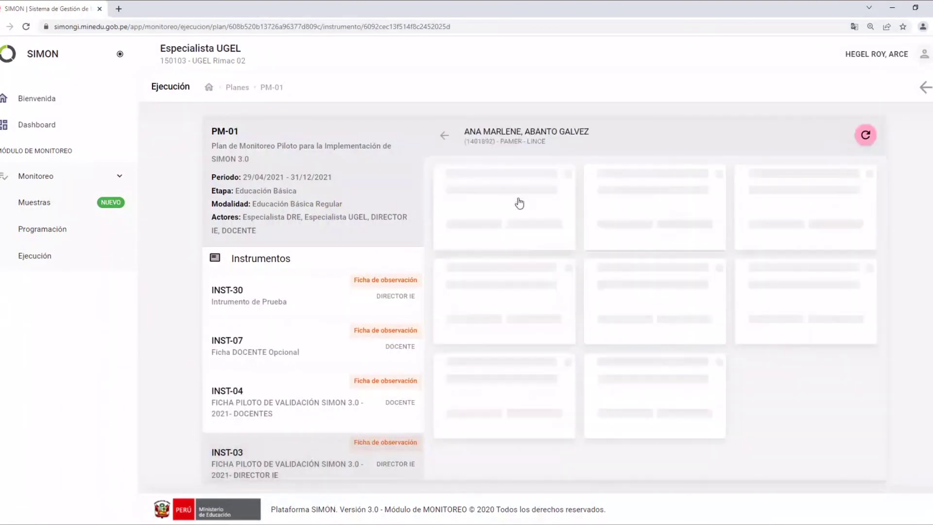
{"action": "left_click", "coordinate": [540, 223]}
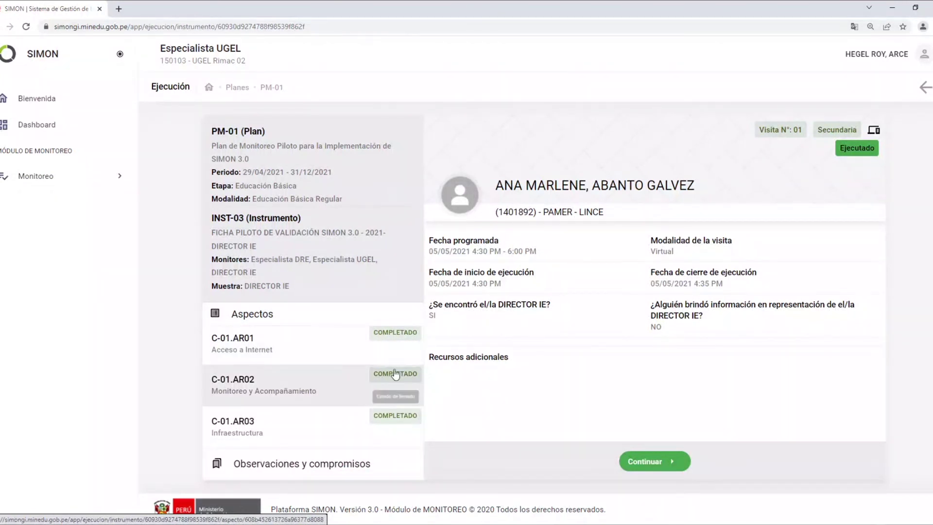
{"action": "left_click", "coordinate": [655, 467]}
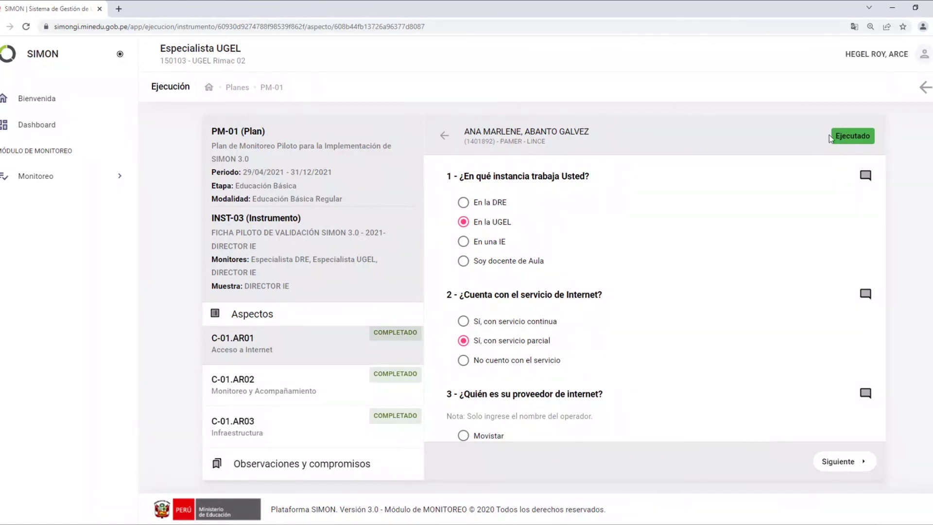
- Review the visit's Ejecutado status and the recorded answers of aspects C-01.AR01, C-01.AR02 and C-01.AR03
{"action": "left_click_drag", "start_coordinate": [830, 136], "coordinate": [883, 139]}
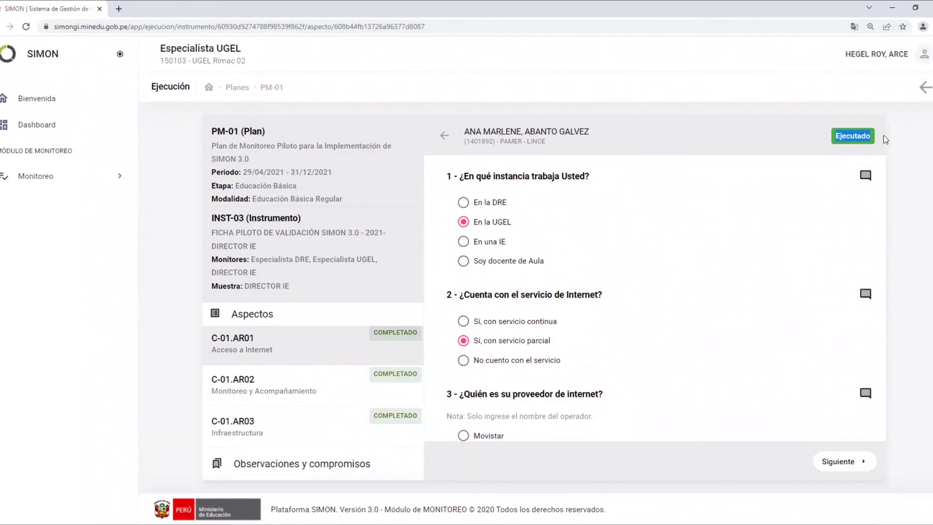
{"action": "left_click", "coordinate": [896, 144]}
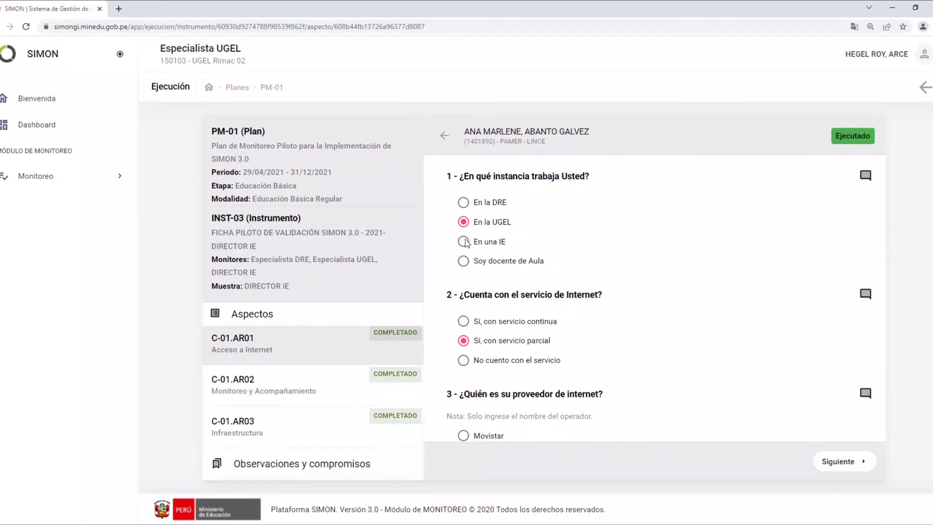
{"action": "scroll", "coordinate": [501, 379], "scroll_direction": "down", "scroll_amount": 3}
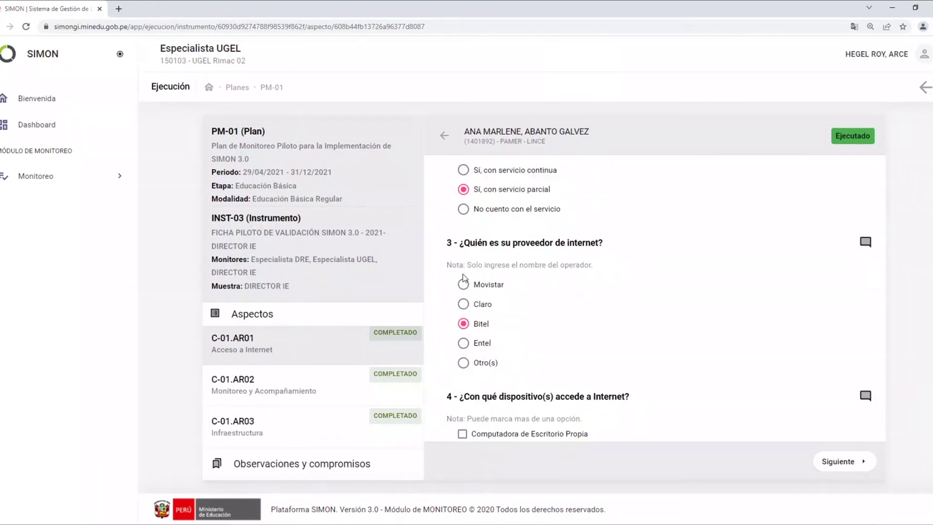
{"action": "scroll", "coordinate": [564, 311], "scroll_direction": "down", "scroll_amount": 3}
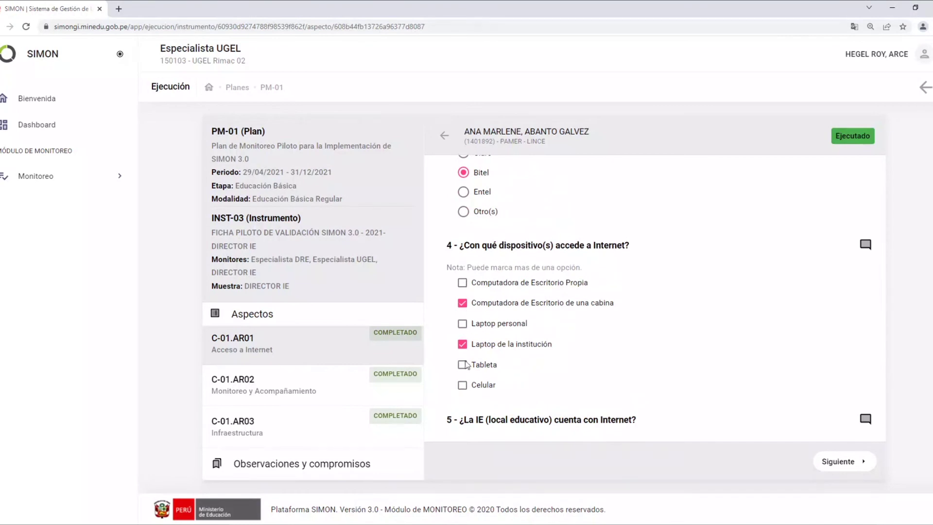
{"action": "left_click", "coordinate": [277, 386]}
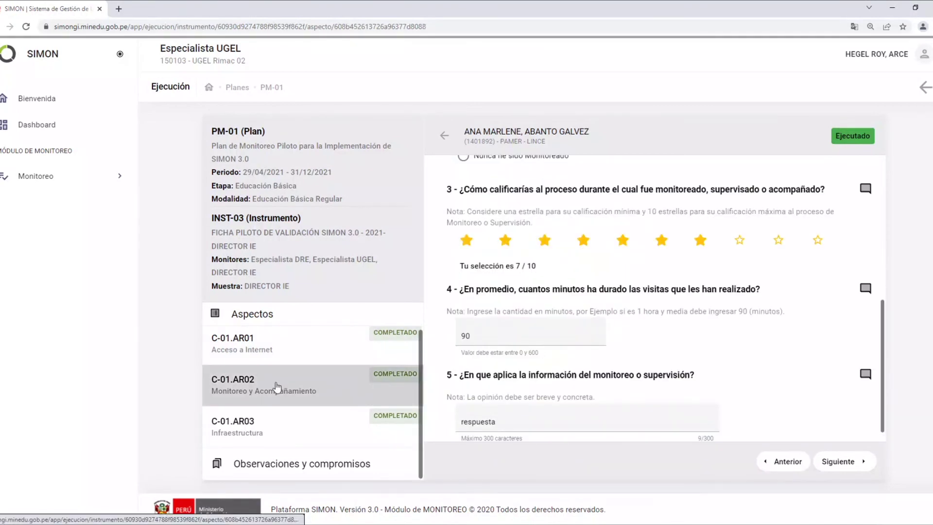
{"action": "left_click", "coordinate": [267, 434]}
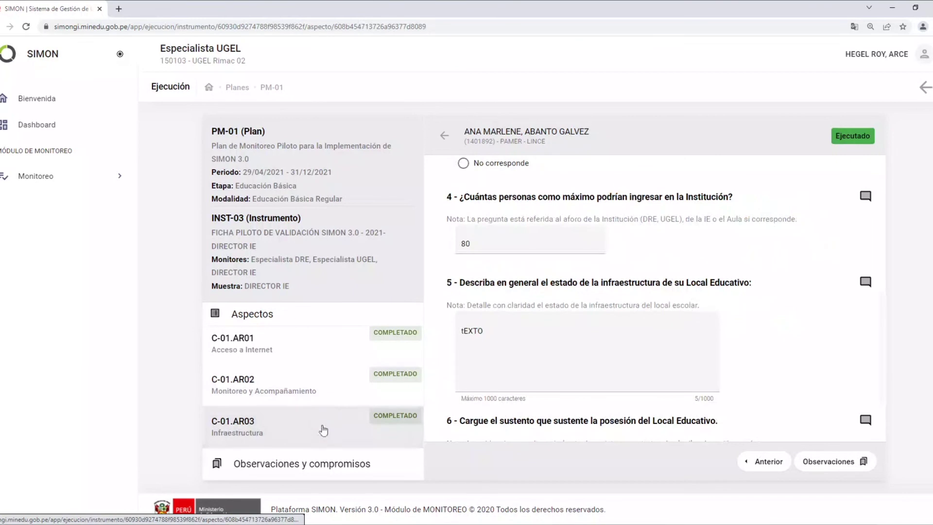
- Reopen aspect C-01.AR01 of the executed visit and review its recorded answers to questions 1 to 6
{"action": "left_click", "coordinate": [284, 353]}
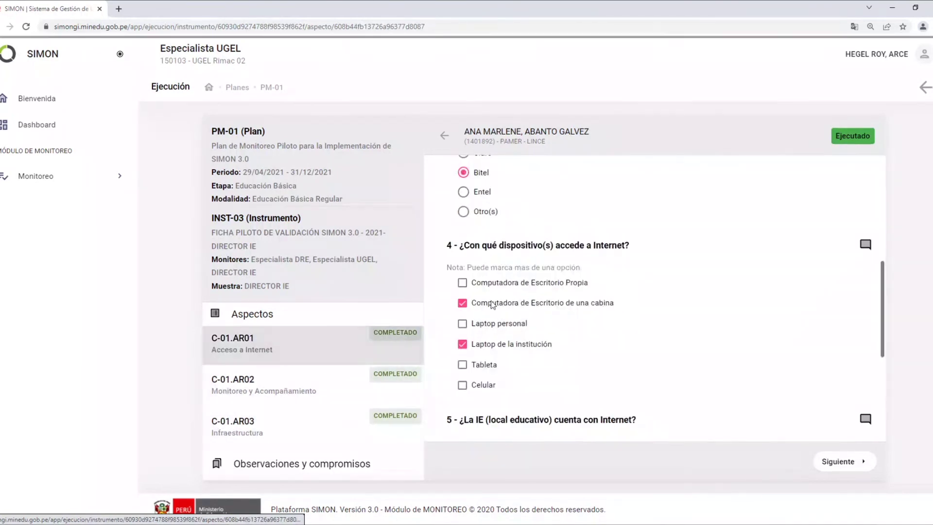
{"action": "scroll", "coordinate": [589, 333], "scroll_direction": "up", "scroll_amount": 6}
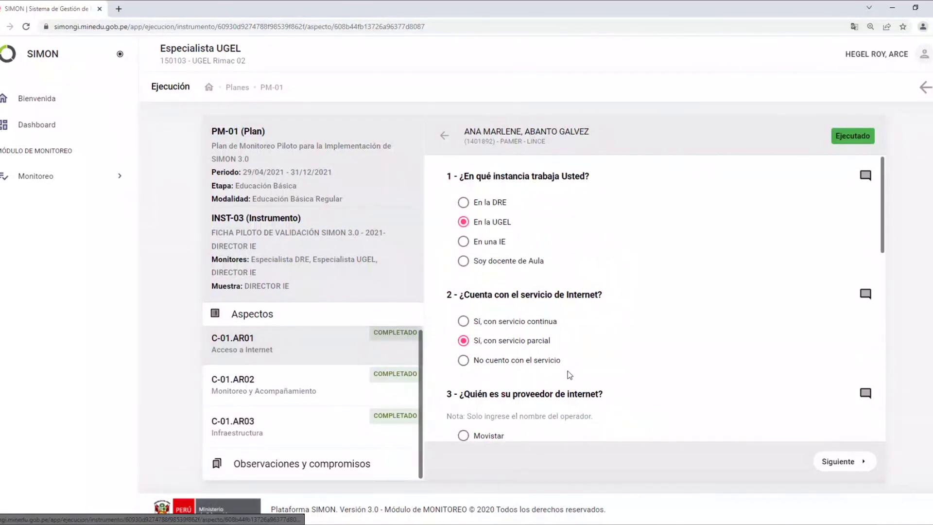
{"action": "scroll", "coordinate": [569, 374], "scroll_direction": "down", "scroll_amount": 10}
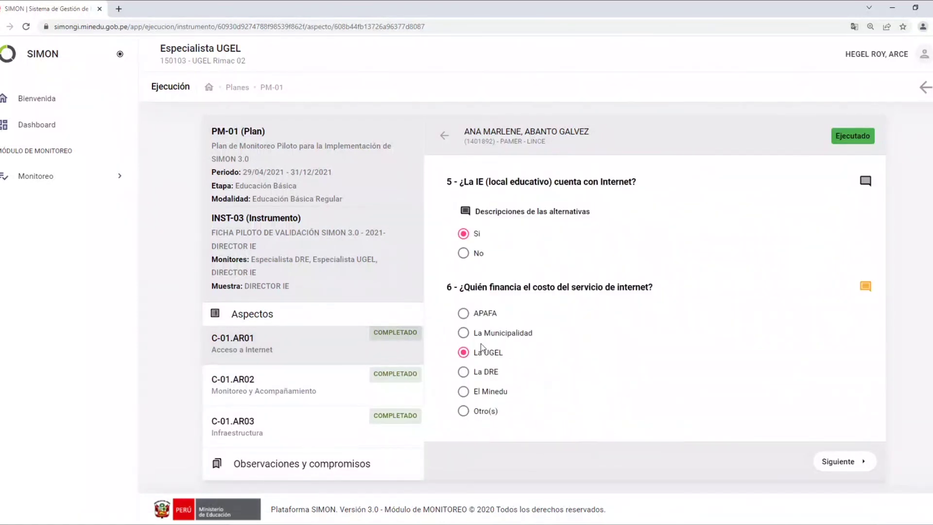
{"action": "scroll", "coordinate": [581, 363], "scroll_direction": "up", "scroll_amount": 1}
{"action": "scroll", "coordinate": [581, 363], "scroll_direction": "up", "scroll_amount": 10}
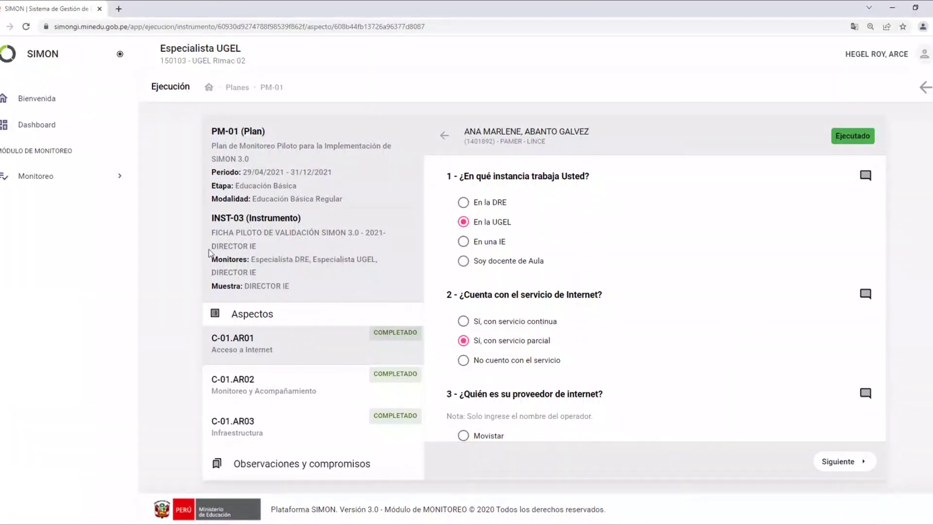
- Open the Dashboard results of instrument INST-33 in monitoring plan PM-21
{"action": "left_click", "coordinate": [38, 125]}
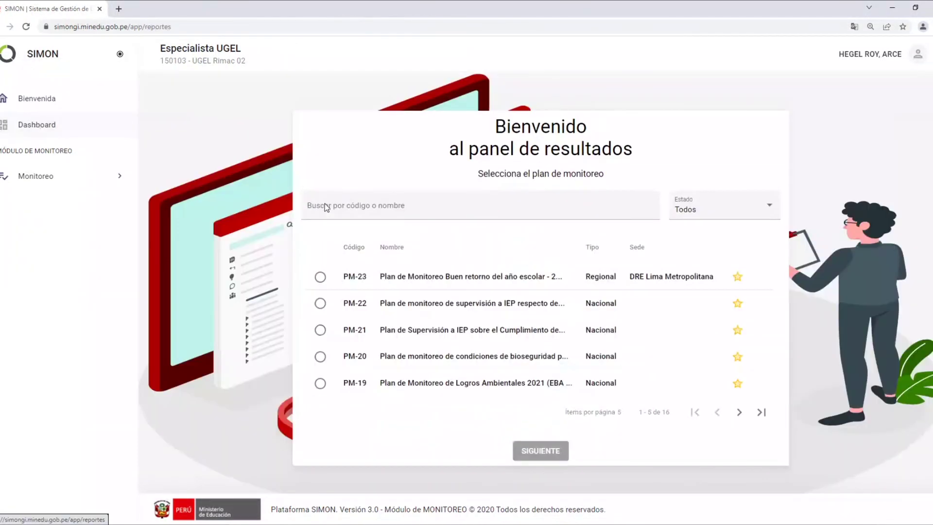
{"action": "left_click", "coordinate": [408, 331]}
{"action": "left_click", "coordinate": [546, 449]}
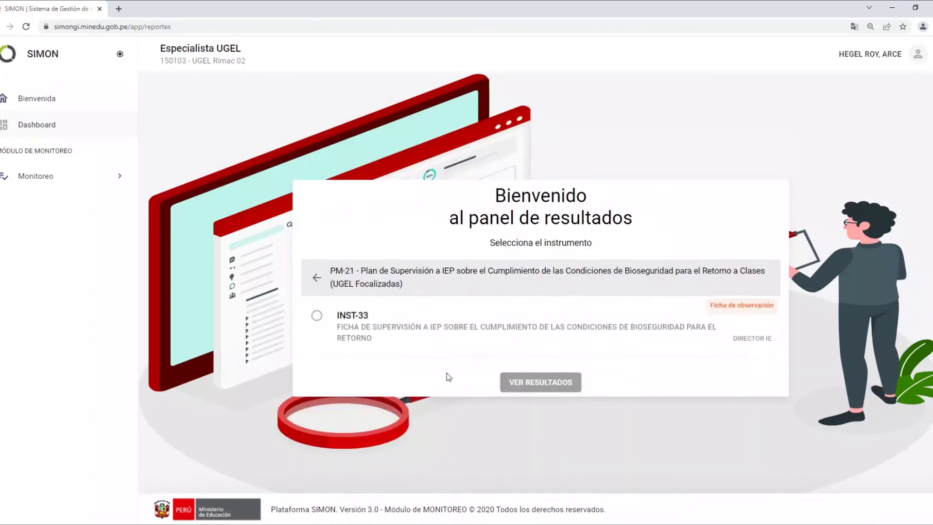
{"action": "left_click", "coordinate": [386, 328]}
{"action": "left_click", "coordinate": [568, 384]}
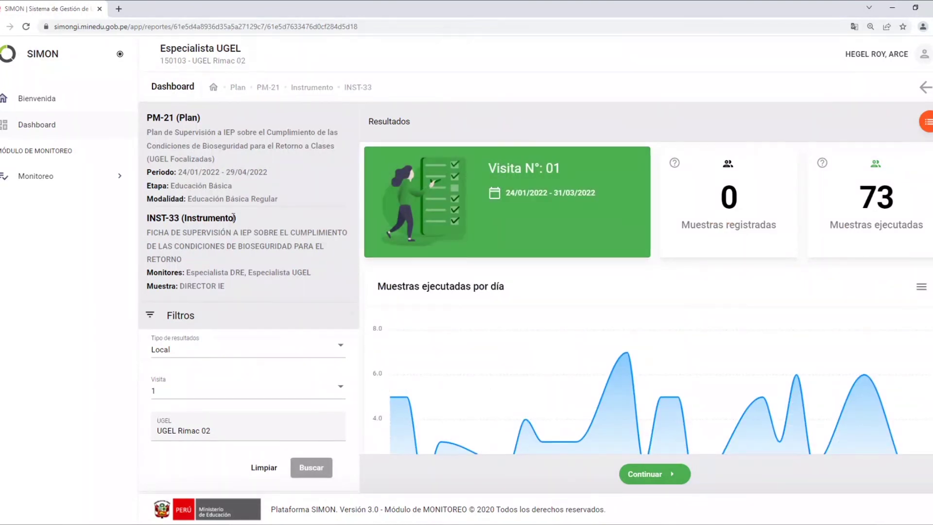
- Open the viewer of executed forms and search the Local results of visit 1 for UGEL Rimac 02
{"action": "left_click", "coordinate": [928, 121]}
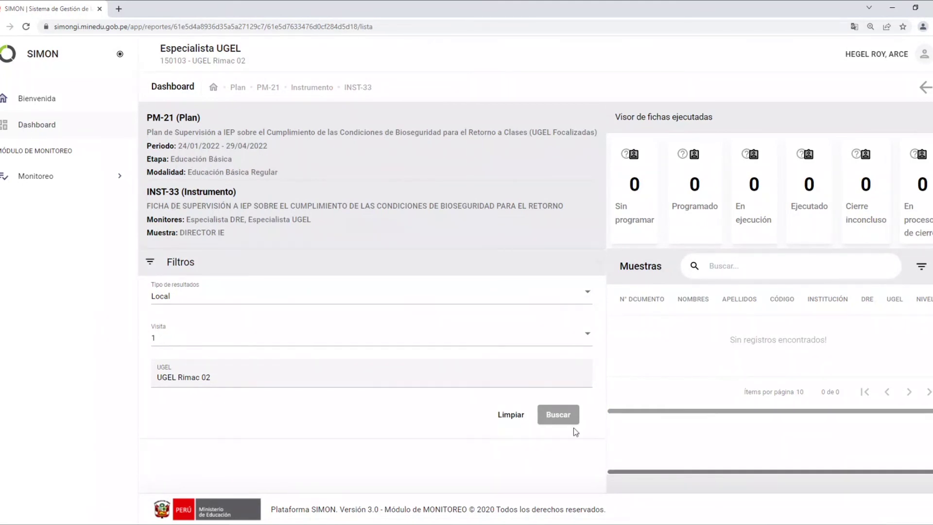
{"action": "left_click", "coordinate": [559, 415]}
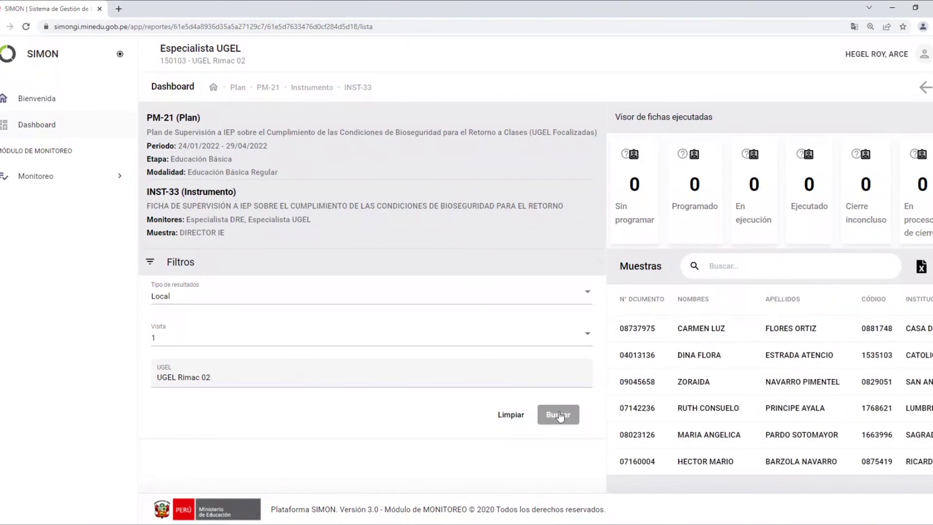
{"action": "left_click", "coordinate": [558, 414]}
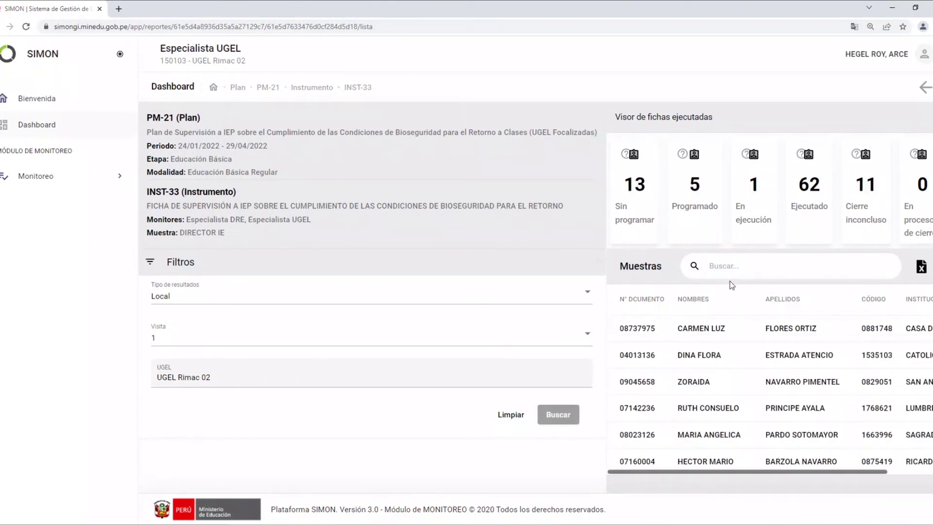
- Collapse the navigation sidebar and reduce the browser zoom to 100 % to fit more of the samples list
{"action": "left_click", "coordinate": [121, 55]}
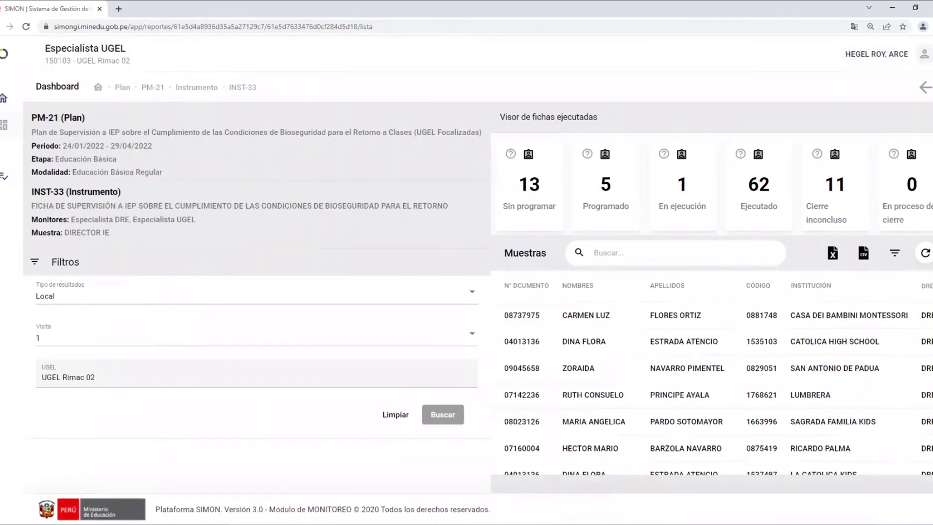
{"action": "left_click", "coordinate": [930, 26]}
{"action": "left_click", "coordinate": [869, 121]}
{"action": "left_click", "coordinate": [869, 121]}
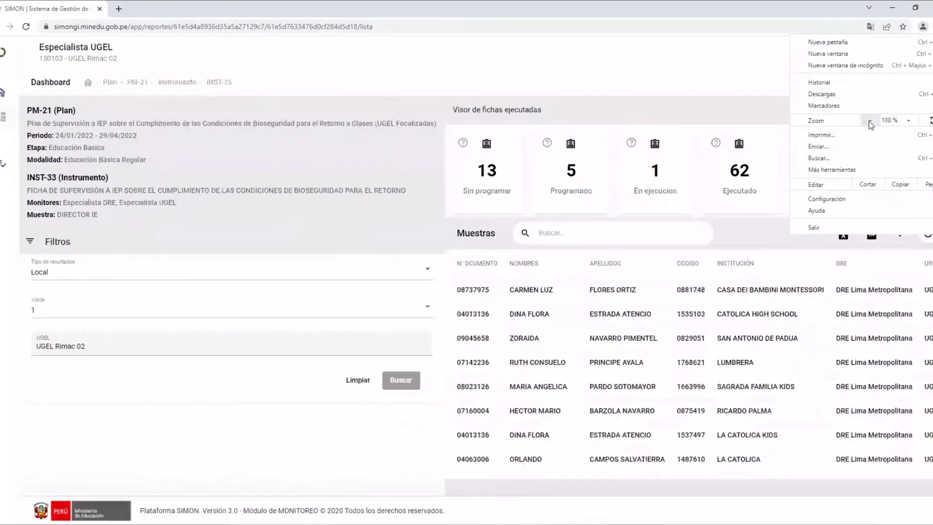
{"action": "left_click", "coordinate": [781, 406]}
{"action": "scroll", "coordinate": [780, 405], "scroll_direction": "down", "scroll_amount": 3}
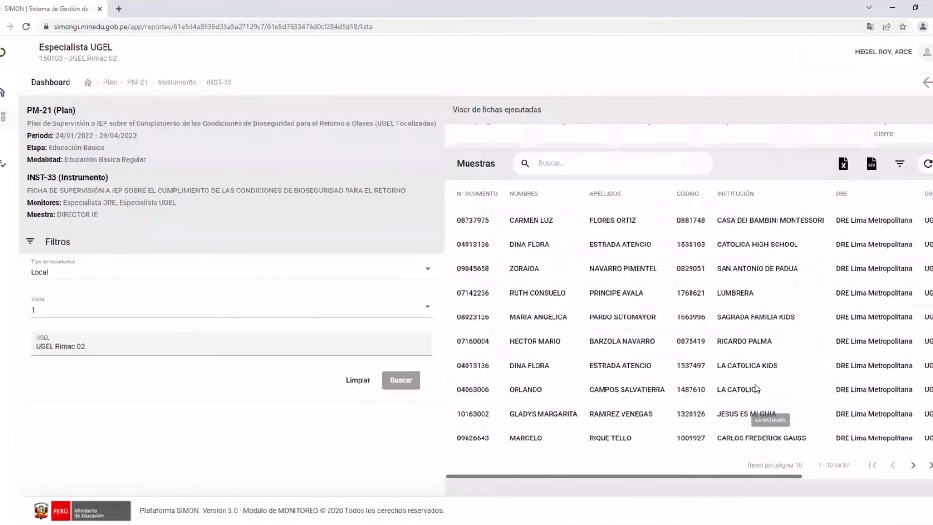
{"action": "scroll", "coordinate": [745, 375], "scroll_direction": "up", "scroll_amount": 2}
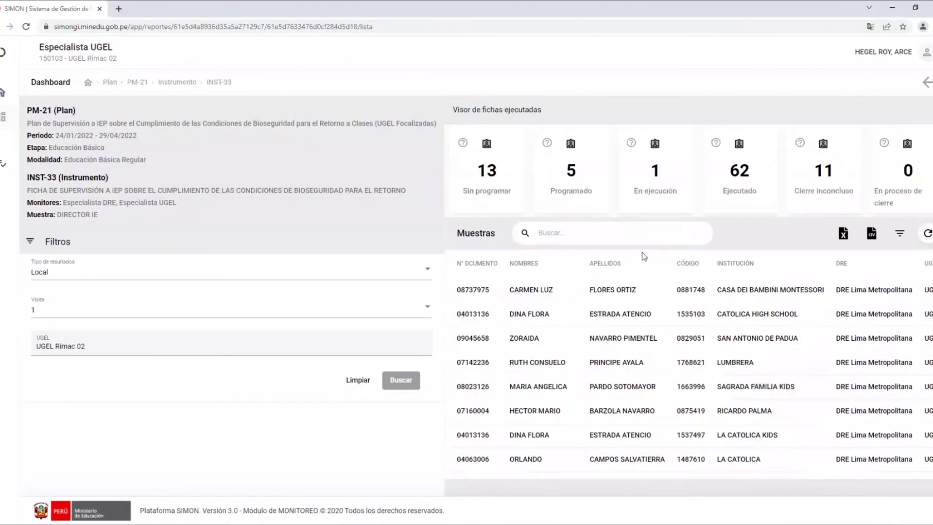
- Examine the sample counts for the Sin programar, Programado and En ejecución statuses
{"action": "double_click", "coordinate": [482, 170]}
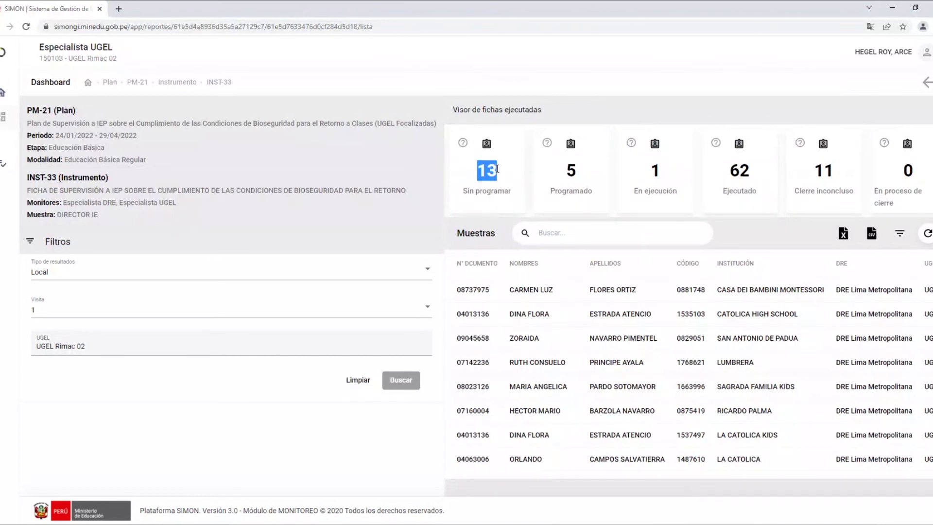
{"action": "left_click", "coordinate": [569, 171]}
{"action": "double_click", "coordinate": [570, 170]}
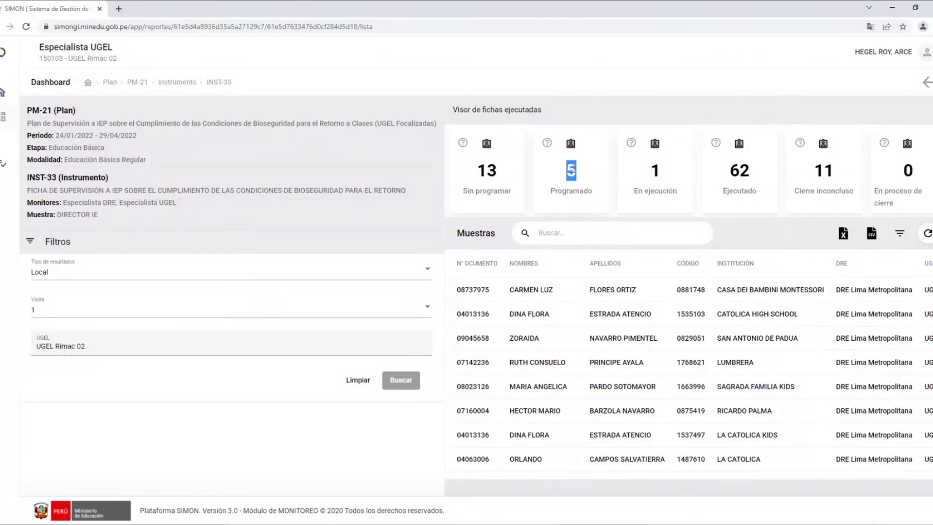
{"action": "double_click", "coordinate": [655, 171]}
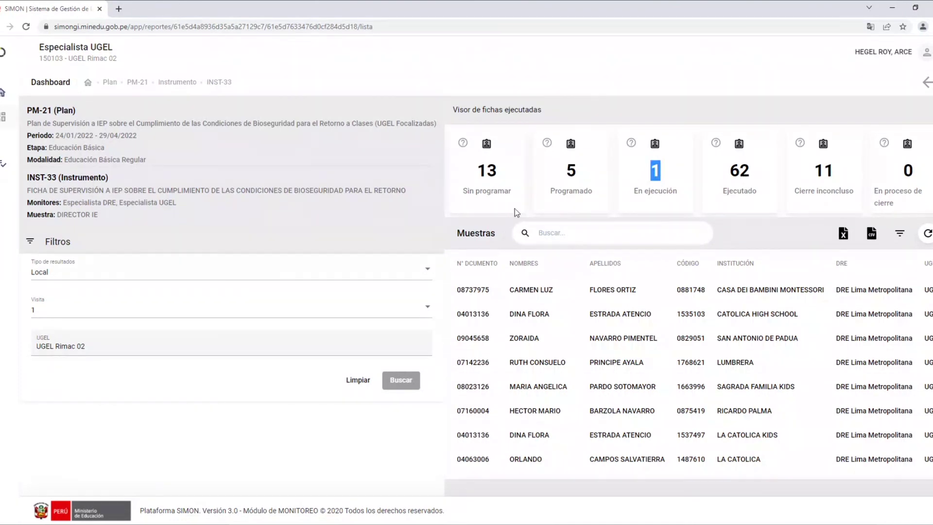
{"action": "double_click", "coordinate": [480, 170]}
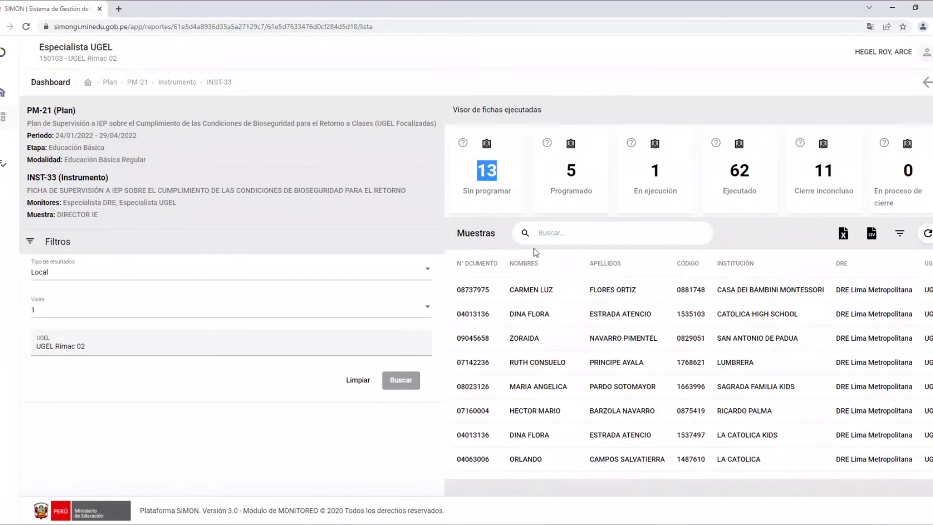
{"action": "left_click", "coordinate": [499, 184]}
{"action": "left_click_drag", "start_coordinate": [567, 168], "coordinate": [580, 172]}
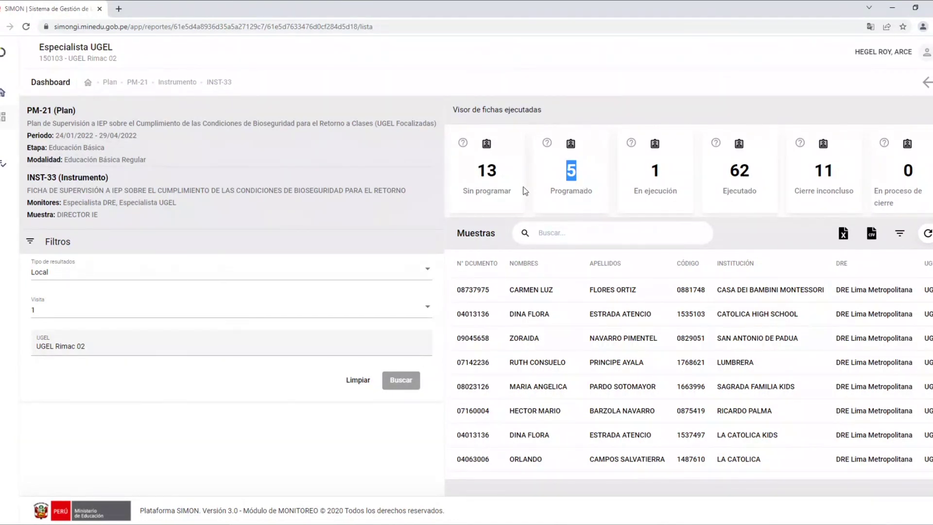
{"action": "double_click", "coordinate": [655, 171]}
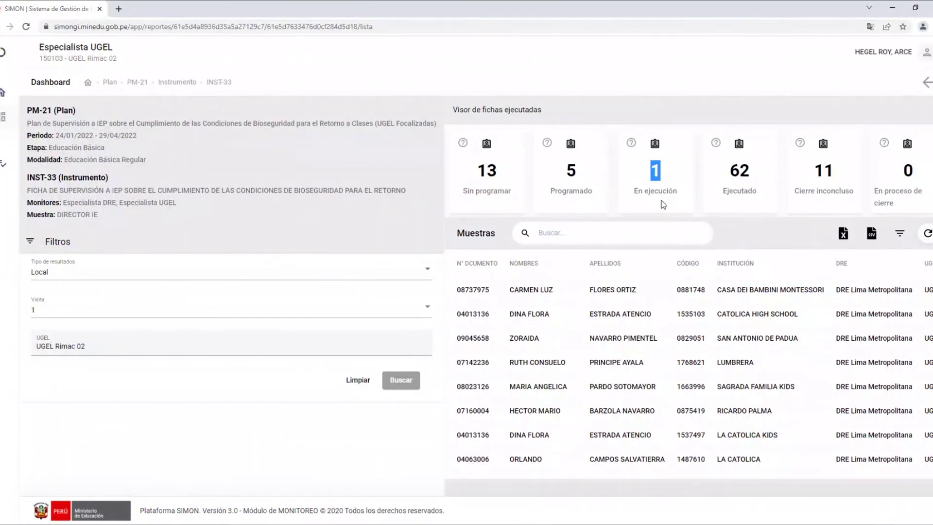
- Examine and compare the sample counts for the Ejecutado and Cierre inconcluso statuses
{"action": "left_click", "coordinate": [735, 171]}
{"action": "double_click", "coordinate": [736, 171]}
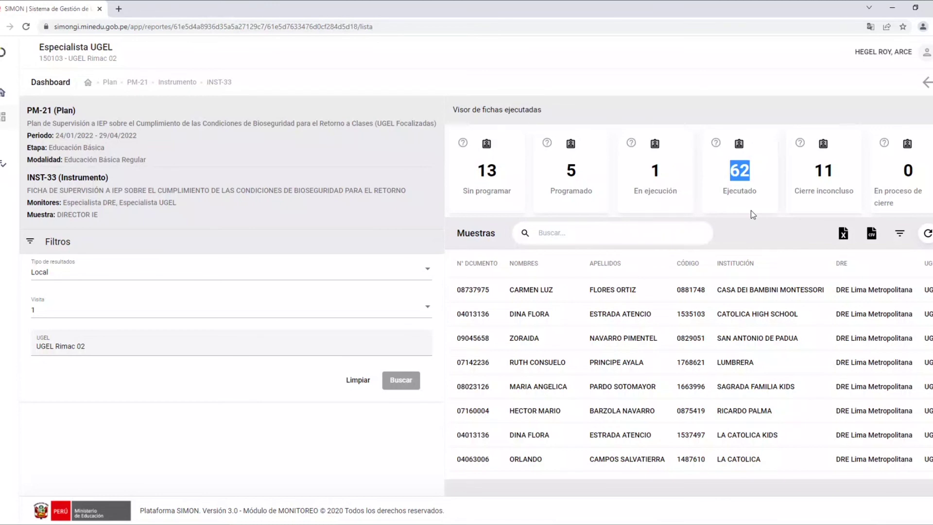
{"action": "left_click_drag", "start_coordinate": [814, 170], "coordinate": [839, 172]}
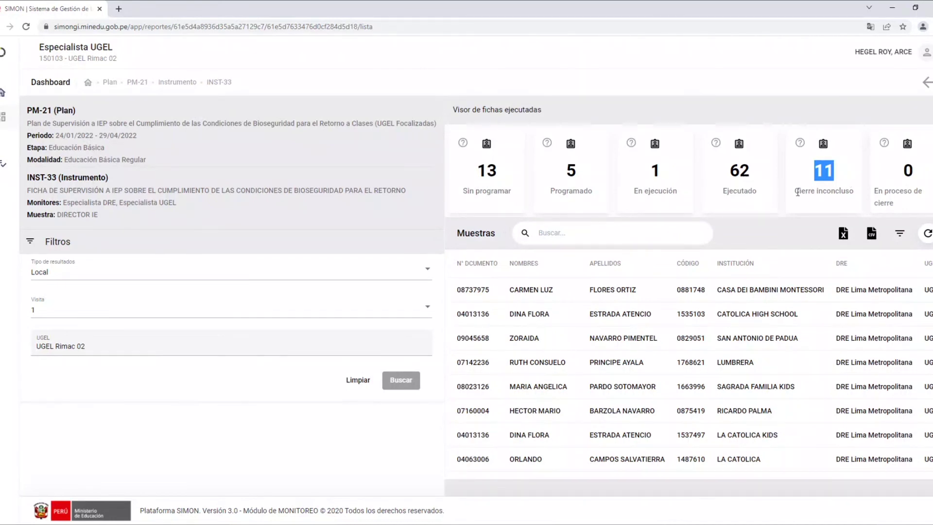
{"action": "left_click_drag", "start_coordinate": [796, 190], "coordinate": [855, 193]}
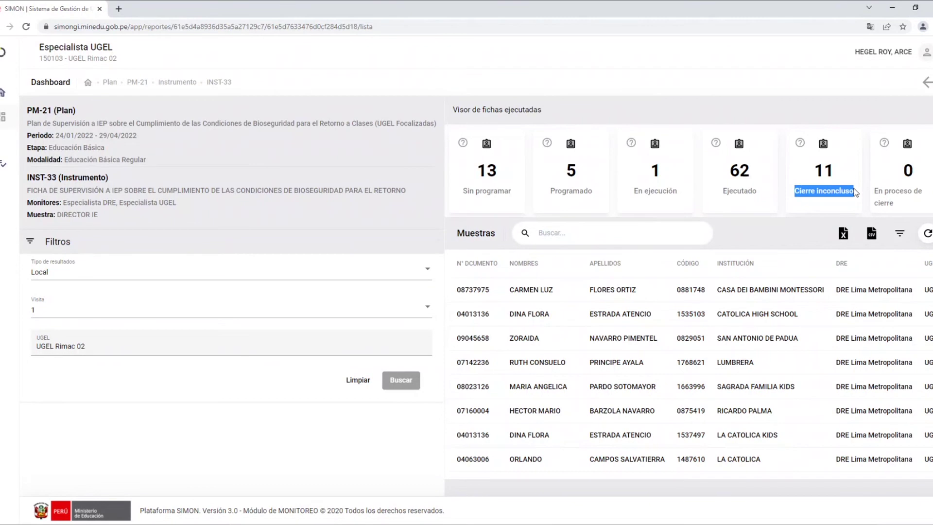
{"action": "left_click", "coordinate": [787, 187]}
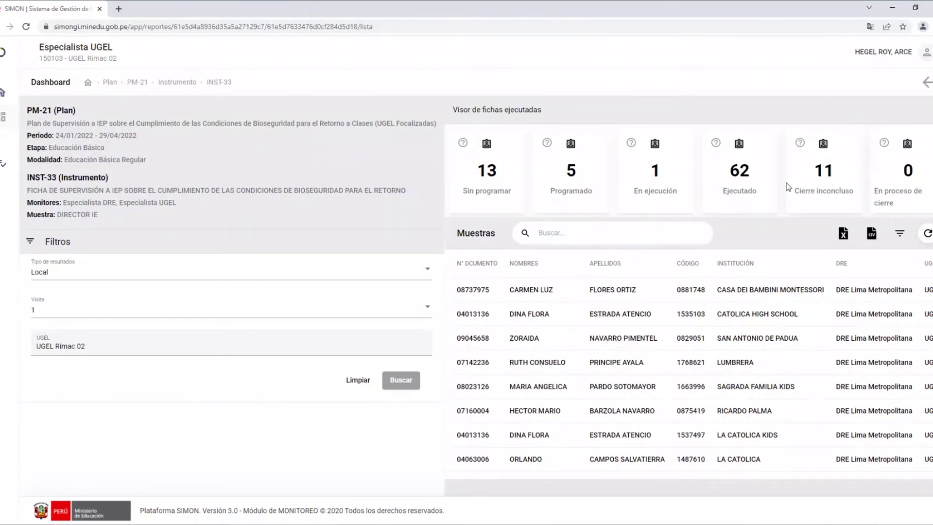
{"action": "double_click", "coordinate": [822, 171]}
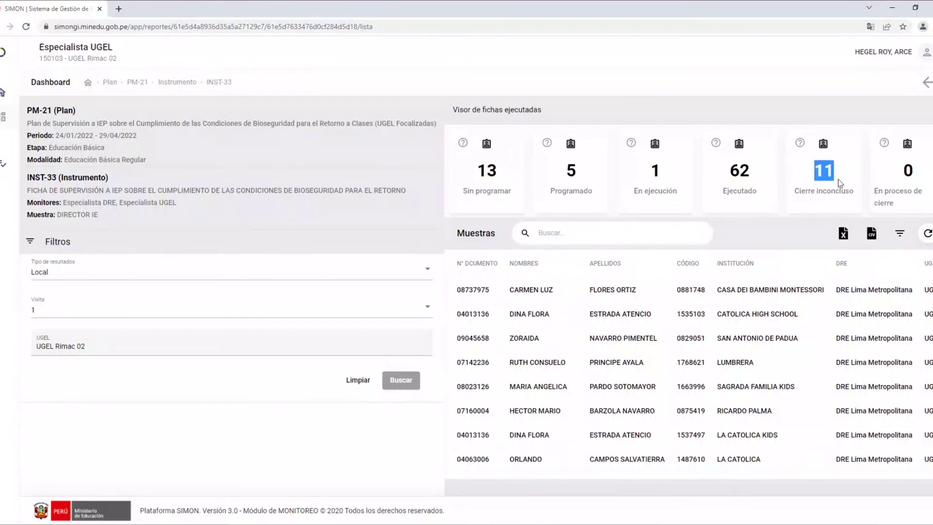
{"action": "left_click", "coordinate": [813, 210]}
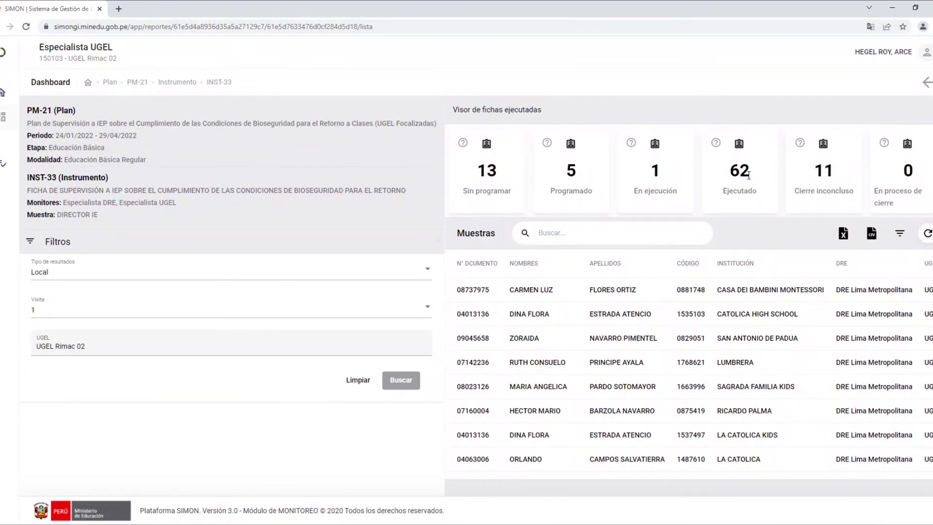
{"action": "left_click_drag", "start_coordinate": [729, 170], "coordinate": [751, 170]}
{"action": "left_click_drag", "start_coordinate": [815, 170], "coordinate": [838, 171]}
{"action": "left_click_drag", "start_coordinate": [726, 188], "coordinate": [770, 197]}
{"action": "left_click", "coordinate": [803, 193]}
{"action": "triple_click", "coordinate": [803, 192]}
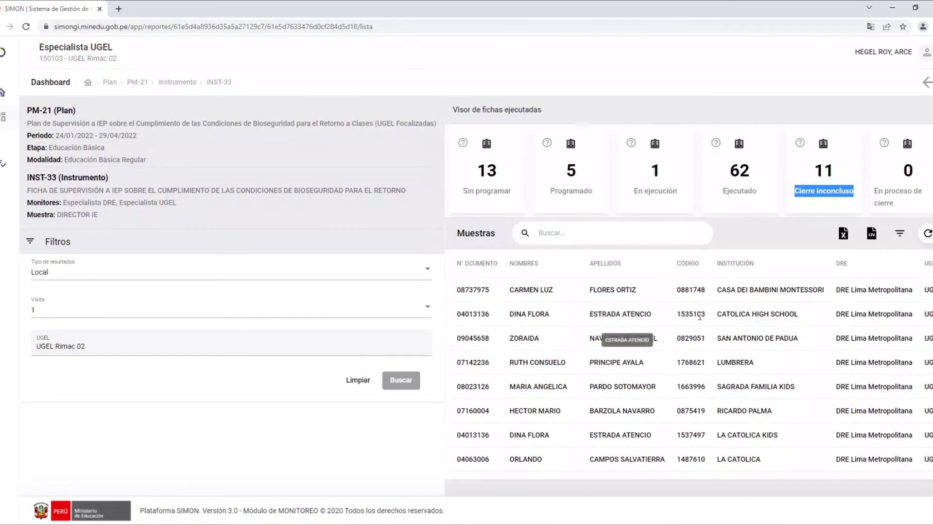
- Filter the samples list by the Cierre inconcluso status, refresh it and check the Estado column
{"action": "scroll", "coordinate": [681, 424], "scroll_direction": "down", "scroll_amount": 2}
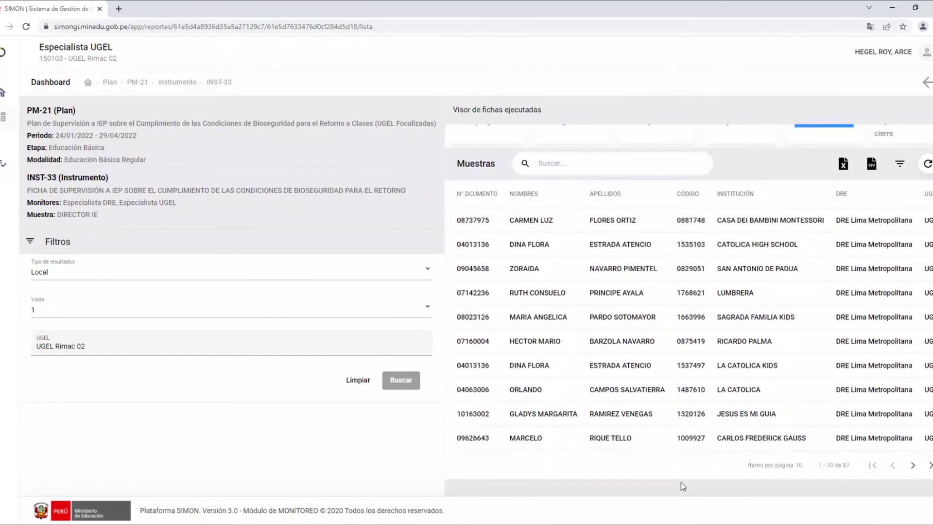
{"action": "left_click_drag", "start_coordinate": [691, 476], "coordinate": [902, 480]}
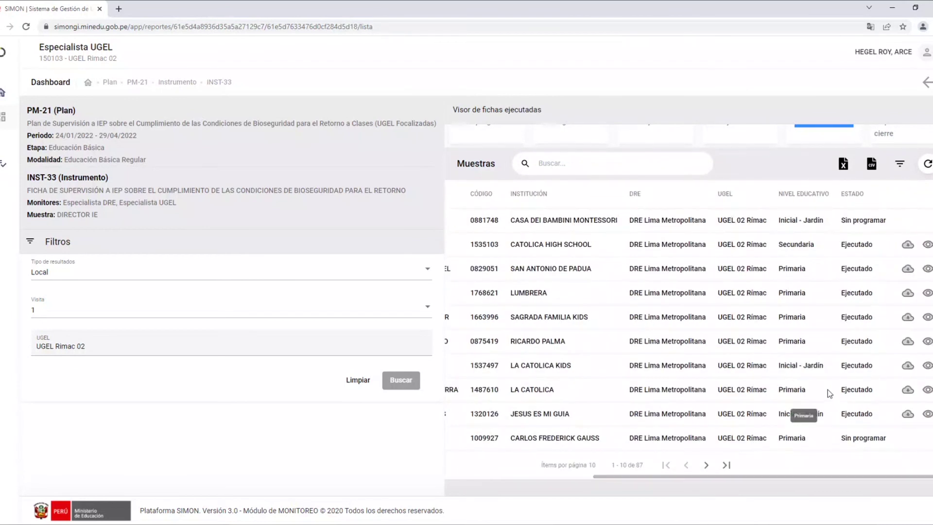
{"action": "scroll", "coordinate": [805, 385], "scroll_direction": "up", "scroll_amount": 1}
{"action": "scroll", "coordinate": [805, 385], "scroll_direction": "up", "scroll_amount": 2}
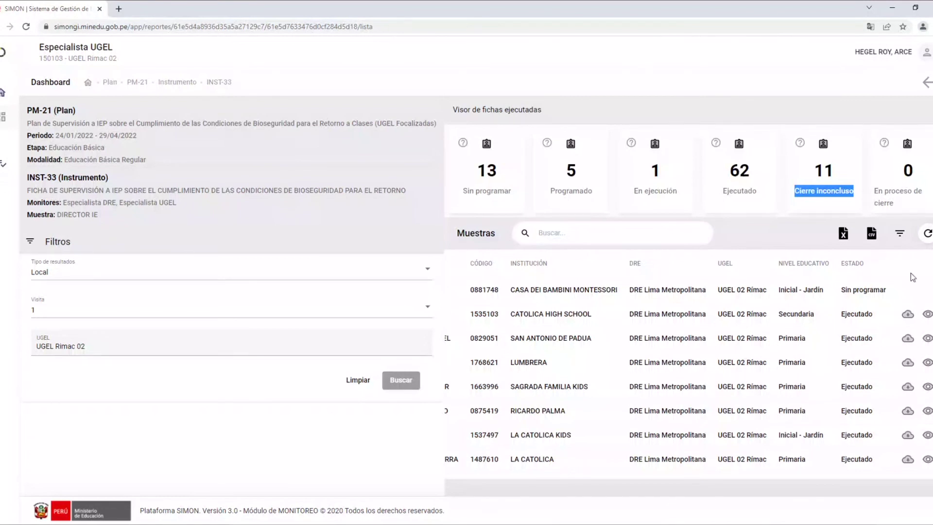
{"action": "left_click", "coordinate": [900, 234]}
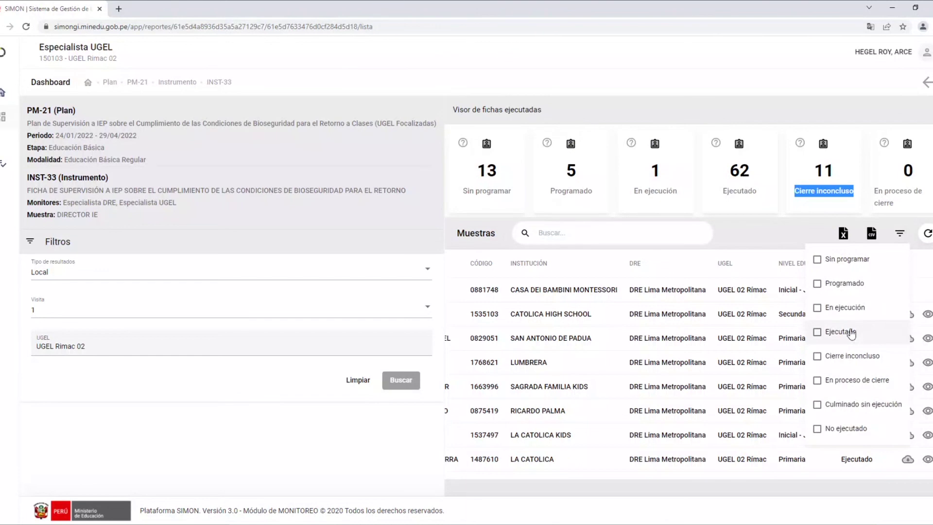
{"action": "left_click", "coordinate": [818, 357]}
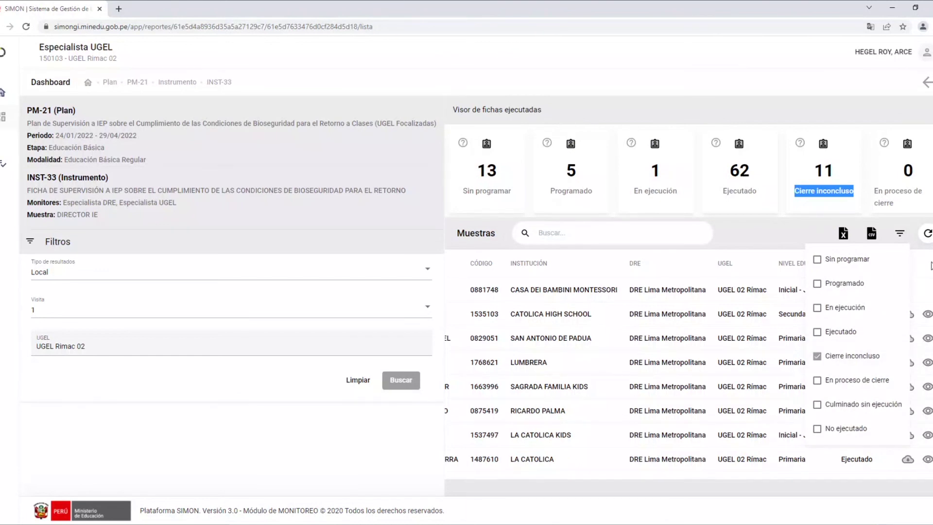
{"action": "left_click", "coordinate": [920, 272]}
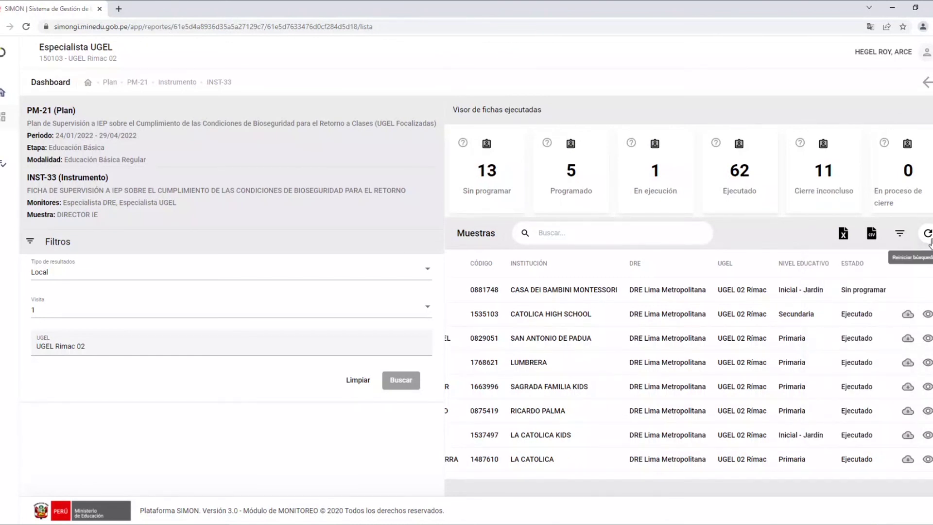
{"action": "left_click", "coordinate": [928, 234]}
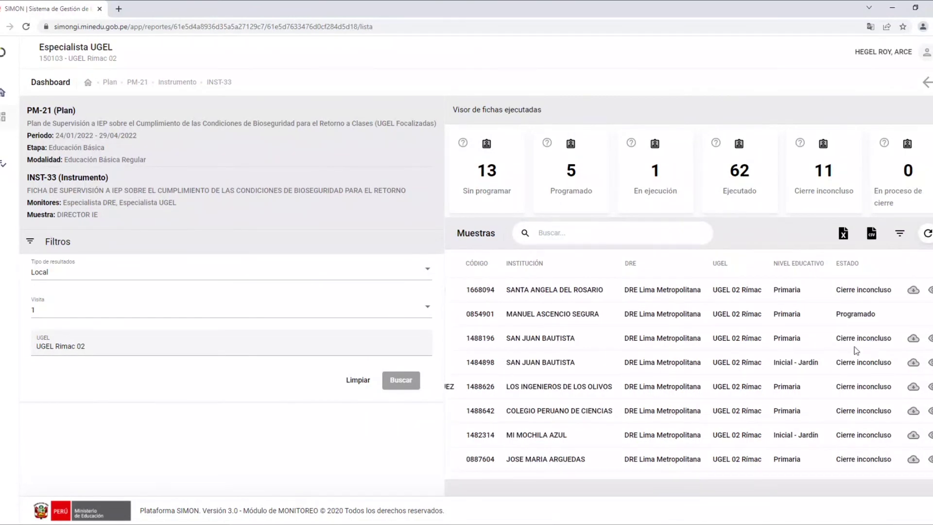
{"action": "left_click_drag", "start_coordinate": [841, 364], "coordinate": [897, 367]}
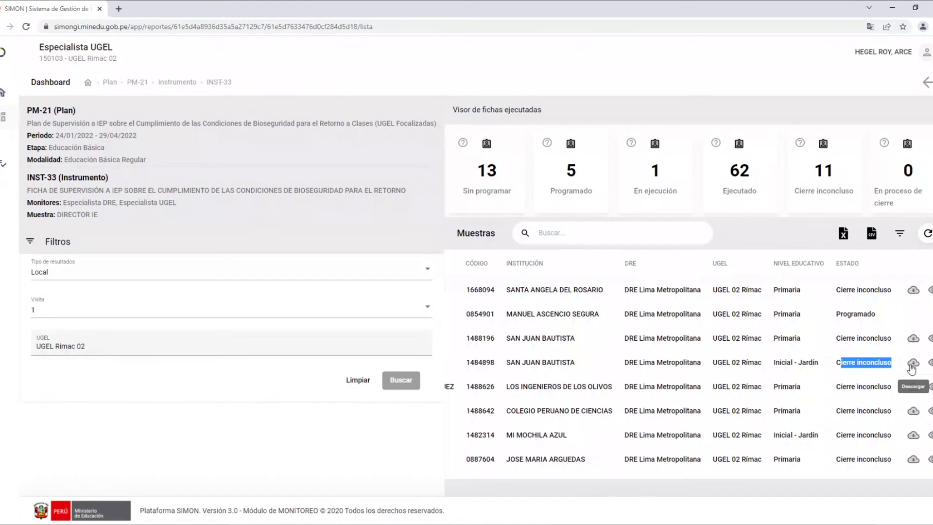
- Increase the browser zoom to 125 % and reduce it to 110 % to make the samples list legible
{"action": "left_click", "coordinate": [930, 27]}
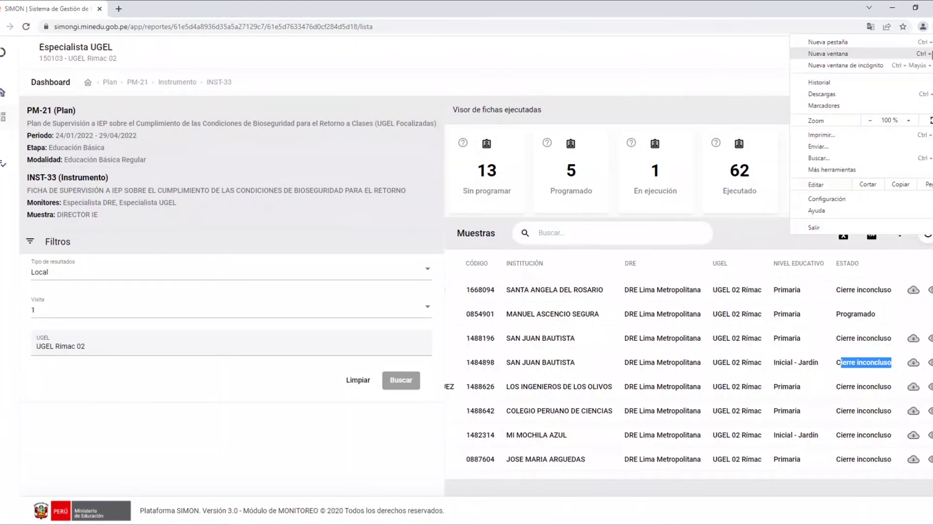
{"action": "left_click", "coordinate": [909, 120]}
{"action": "left_click", "coordinate": [909, 121]}
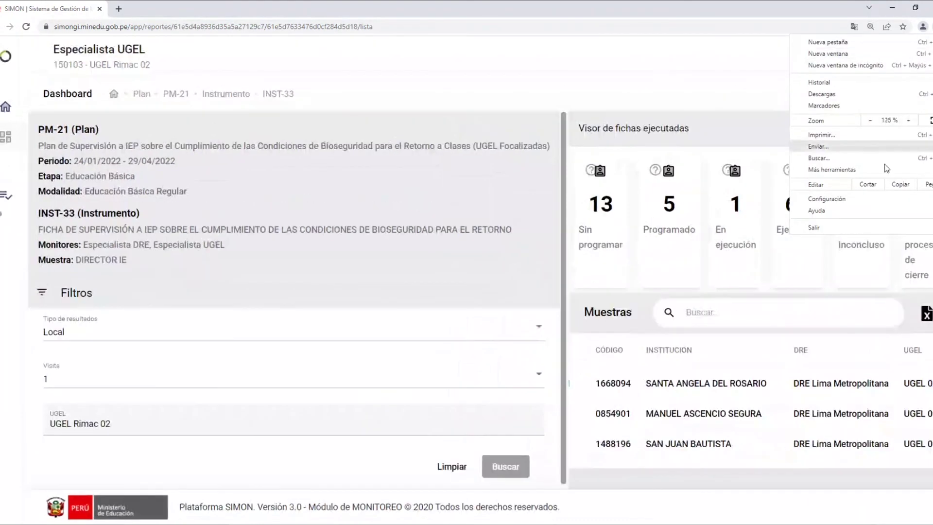
{"action": "scroll", "coordinate": [778, 340], "scroll_direction": "down", "scroll_amount": 3}
{"action": "left_click_drag", "start_coordinate": [809, 463], "coordinate": [865, 463]}
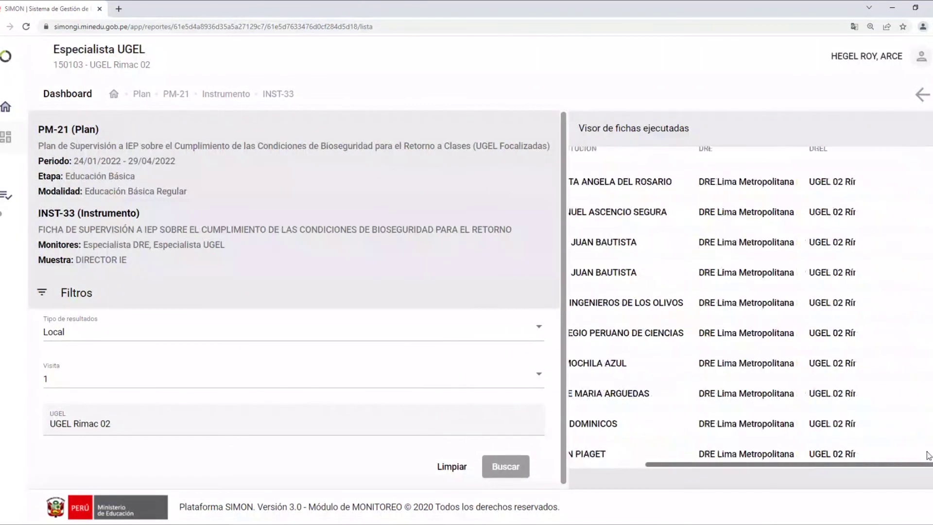
{"action": "left_click", "coordinate": [930, 27]}
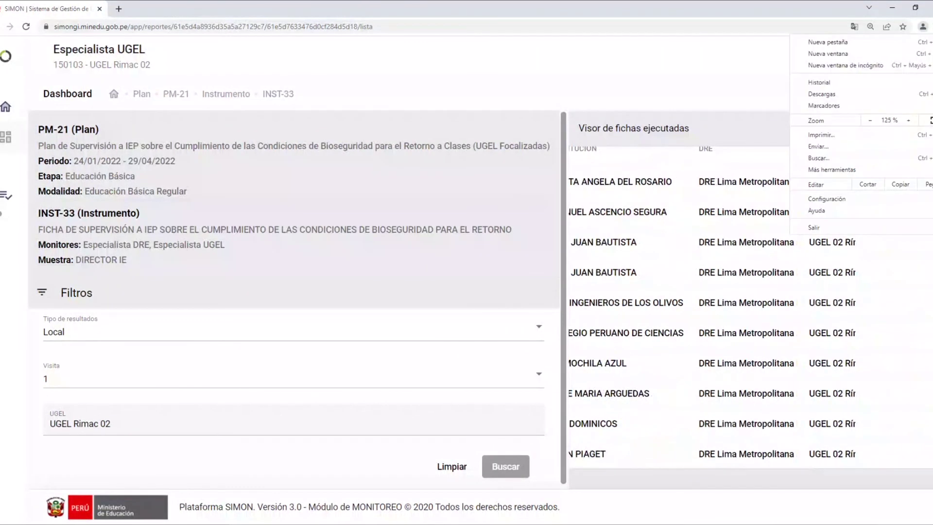
{"action": "left_click", "coordinate": [869, 120]}
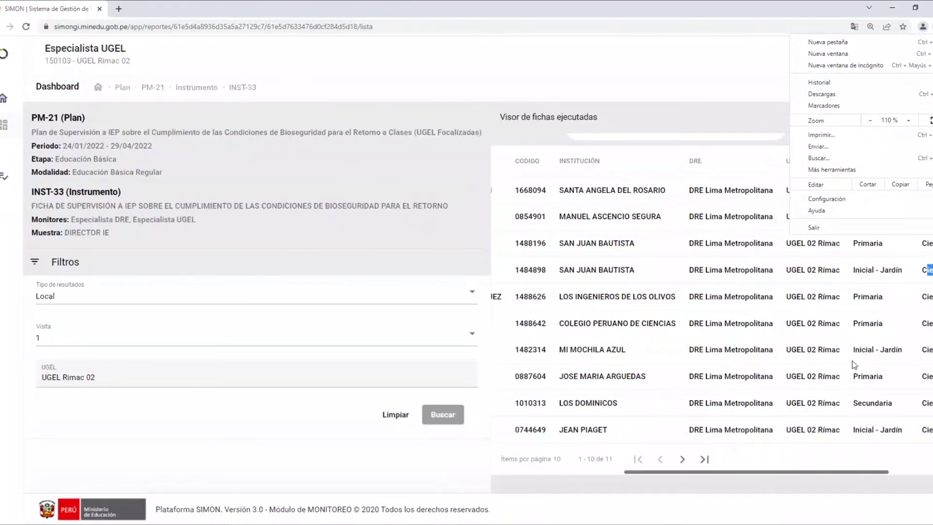
{"action": "left_click", "coordinate": [820, 427]}
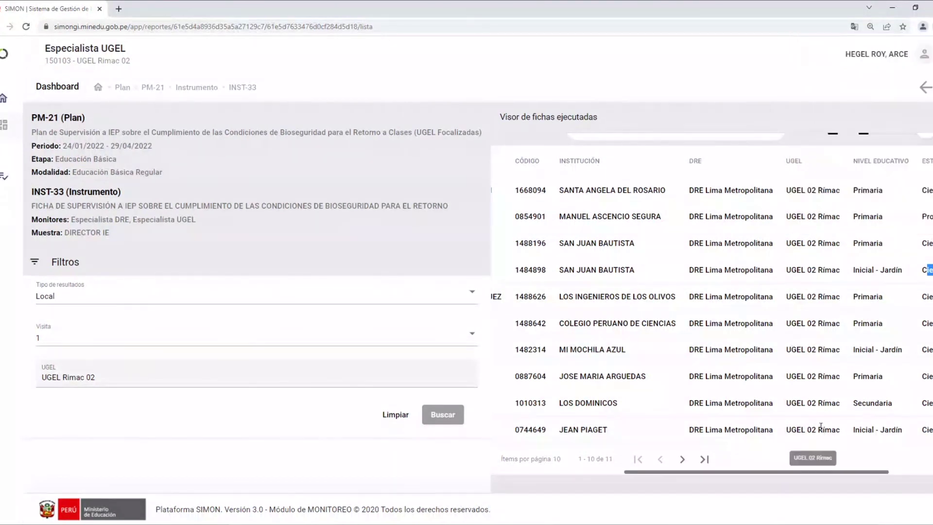
- Locate the MI MOCHILA AZUL sample with the Cierre inconcluso status and open its visit execution record
{"action": "left_click_drag", "start_coordinate": [816, 472], "coordinate": [863, 472]}
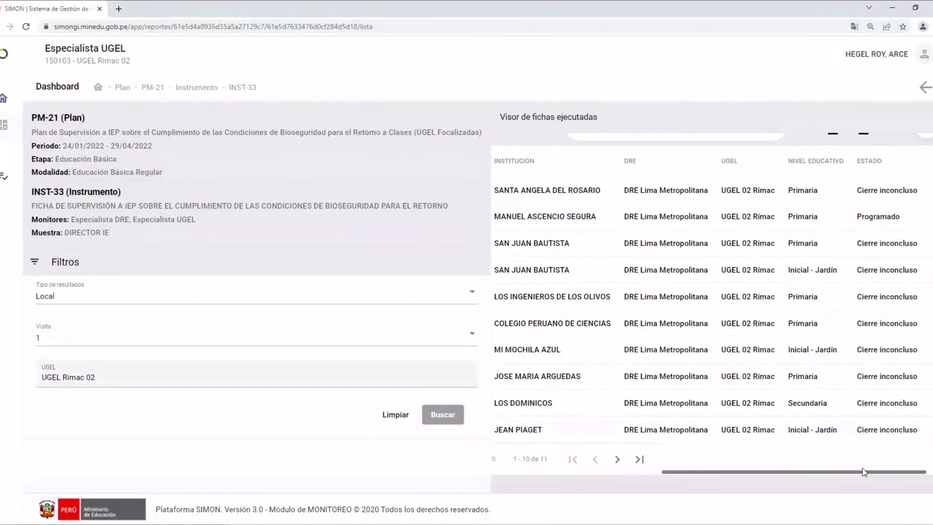
{"action": "left_click_drag", "start_coordinate": [862, 269], "coordinate": [906, 275]}
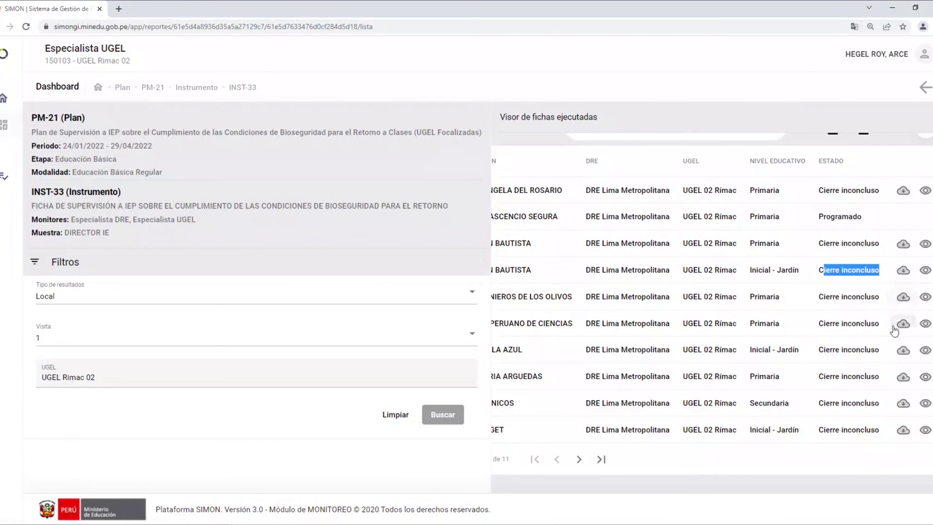
{"action": "left_click_drag", "start_coordinate": [819, 354], "coordinate": [881, 358]}
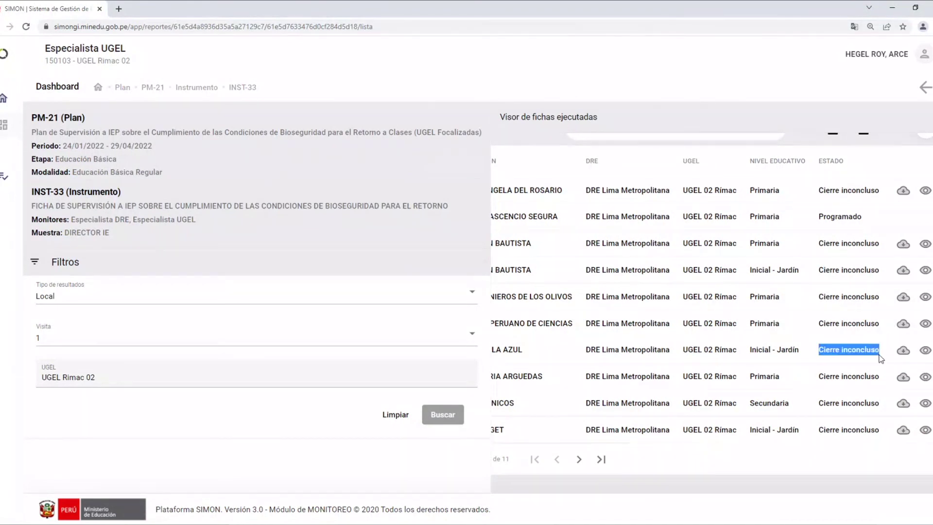
{"action": "left_click", "coordinate": [903, 351]}
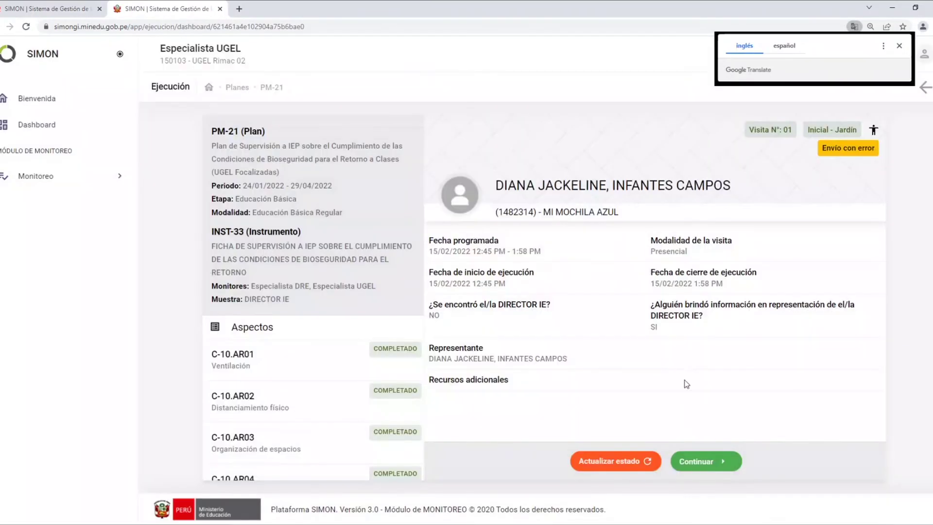
- Examine the completion status of each aspect in the MI MOCHILA AZUL visit record
{"action": "scroll", "coordinate": [335, 378], "scroll_direction": "down", "scroll_amount": 3}
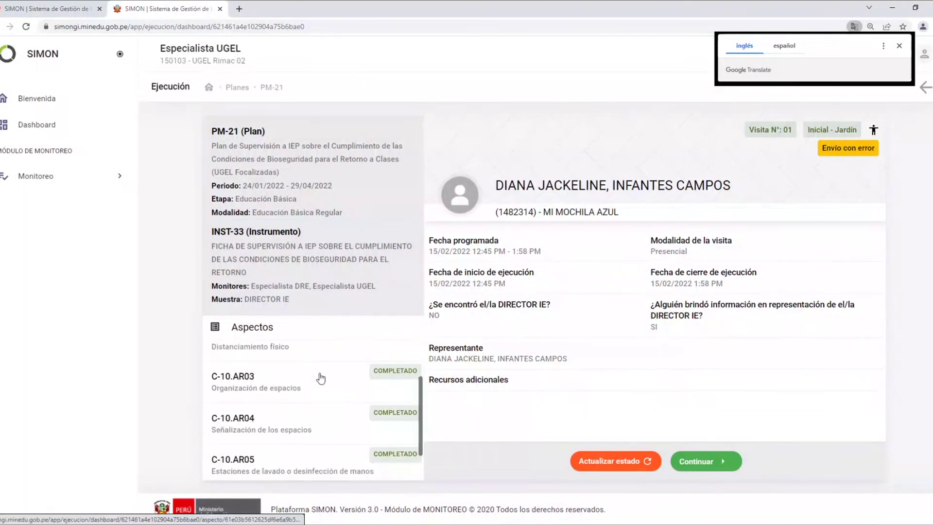
{"action": "scroll", "coordinate": [308, 418], "scroll_direction": "up", "scroll_amount": 2}
{"action": "scroll", "coordinate": [340, 408], "scroll_direction": "up", "scroll_amount": 1}
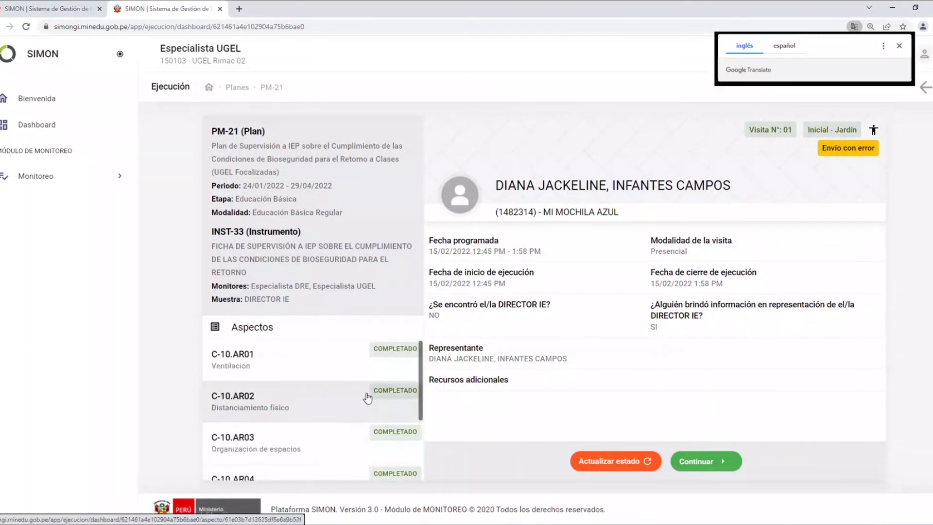
{"action": "scroll", "coordinate": [386, 383], "scroll_direction": "down", "scroll_amount": 3}
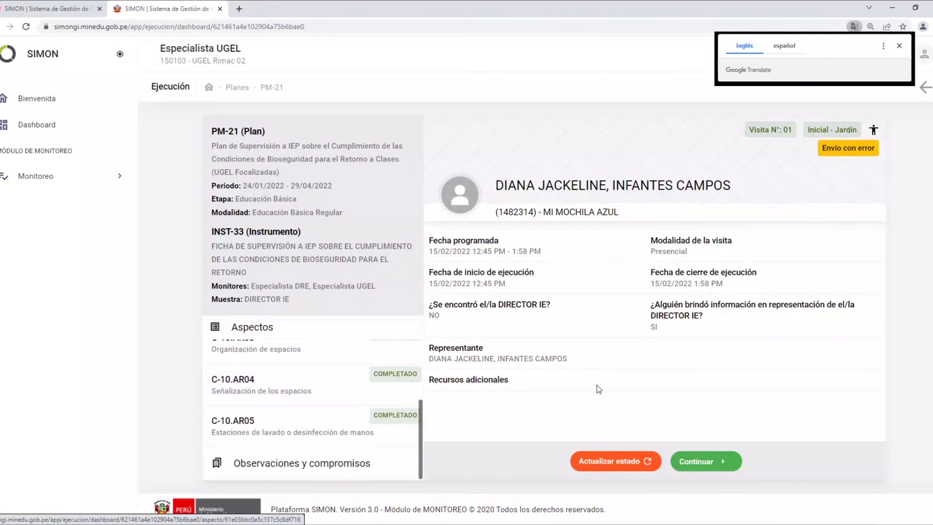
- Review the recorded answers aspect by aspect, from Ventilación through Señalización de los espacios
{"action": "left_click", "coordinate": [715, 462]}
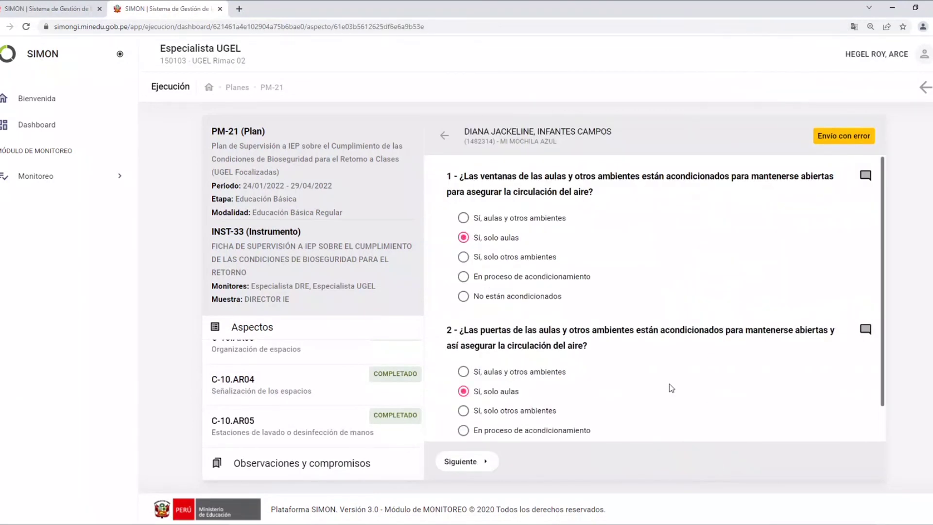
{"action": "scroll", "coordinate": [638, 362], "scroll_direction": "down", "scroll_amount": 1}
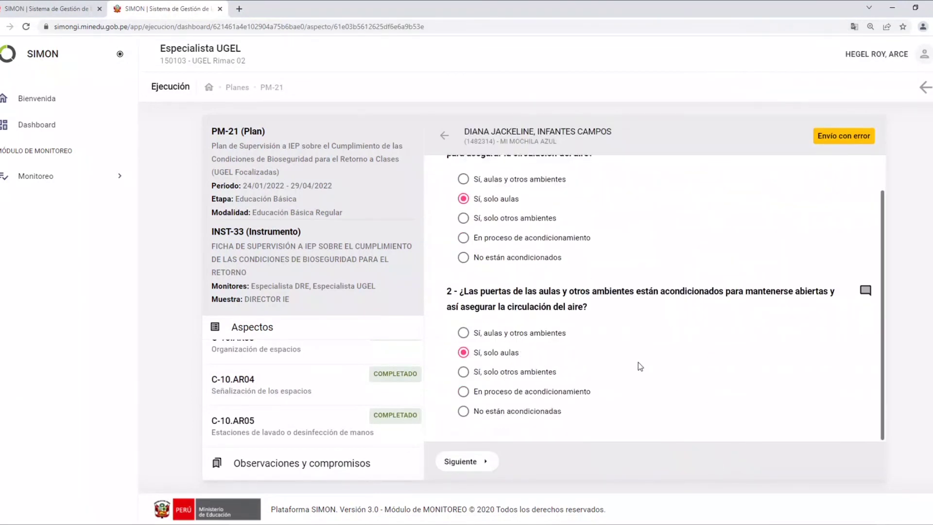
{"action": "left_click", "coordinate": [462, 462]}
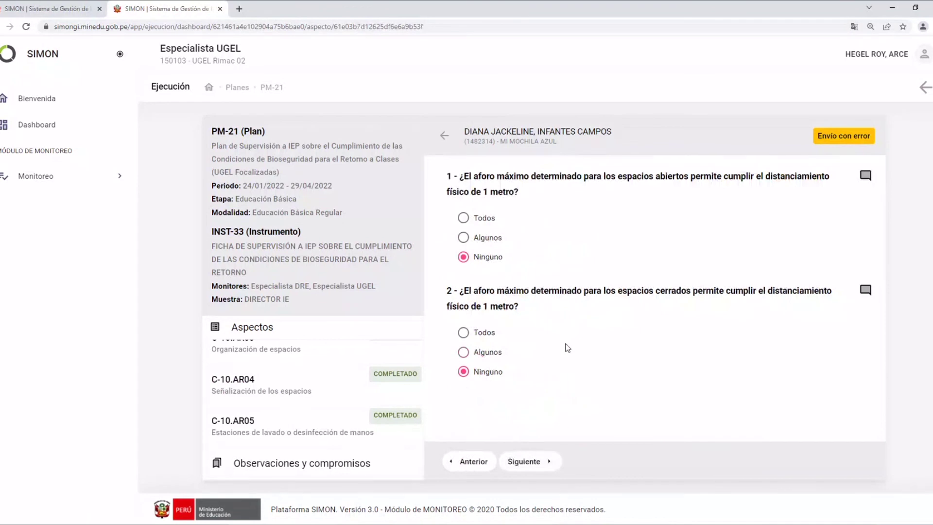
{"action": "left_click", "coordinate": [528, 466]}
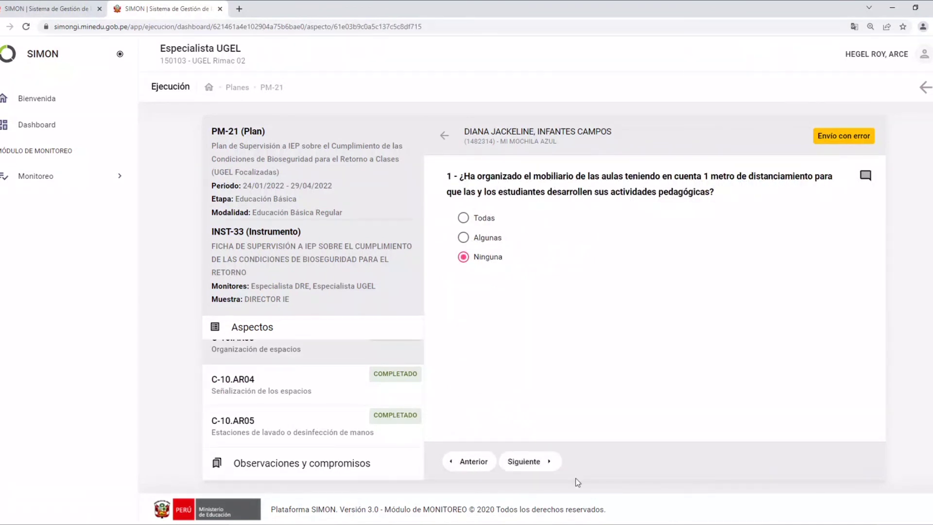
{"action": "left_click", "coordinate": [525, 462]}
{"action": "scroll", "coordinate": [591, 385], "scroll_direction": "down", "scroll_amount": 15}
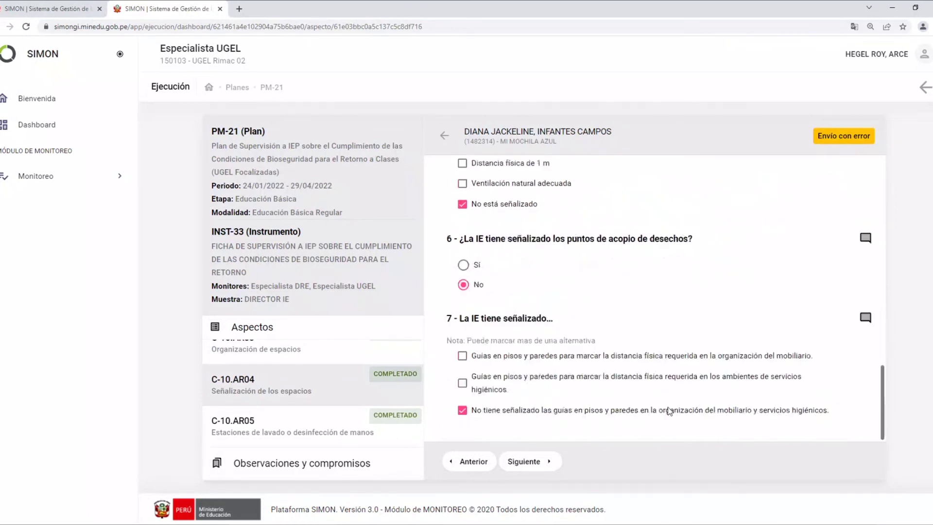
- Return to the visit summary and try to update the visit's status
{"action": "left_click", "coordinate": [445, 136]}
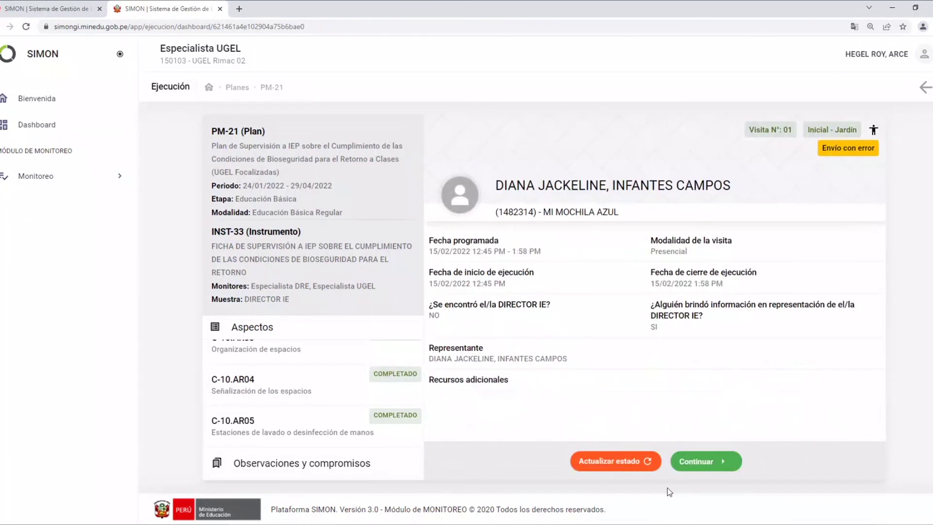
{"action": "left_click", "coordinate": [630, 463]}
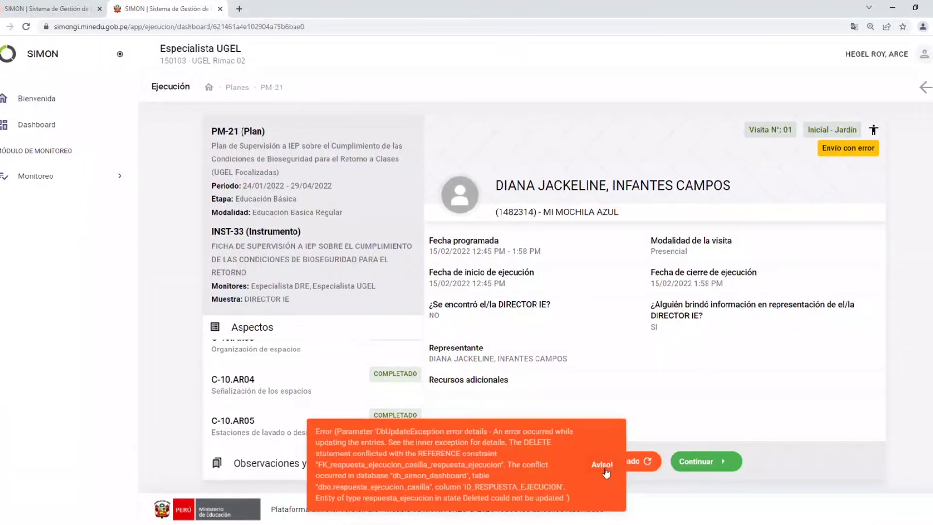
{"action": "left_click", "coordinate": [593, 466]}
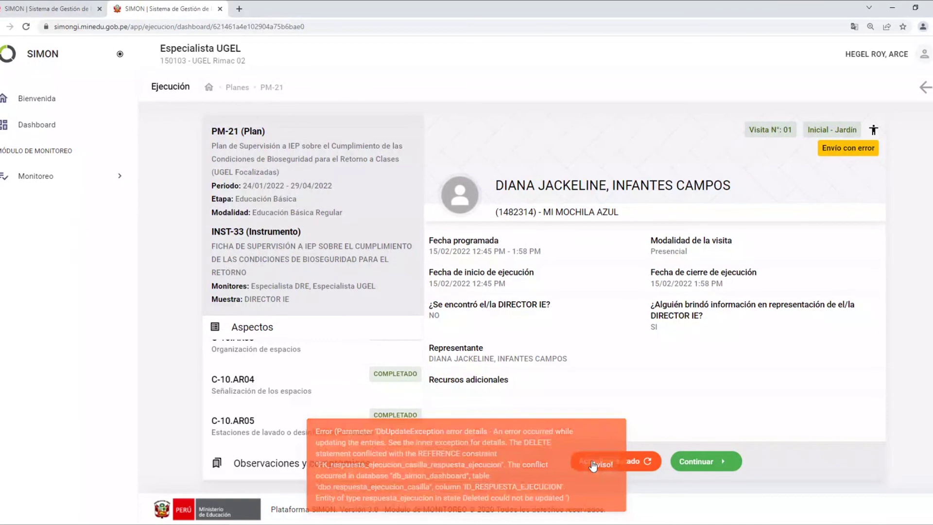
- Check the Estado label of the MI MOCHILA AZUL visit
{"action": "left_click_drag", "start_coordinate": [821, 148], "coordinate": [879, 155]}
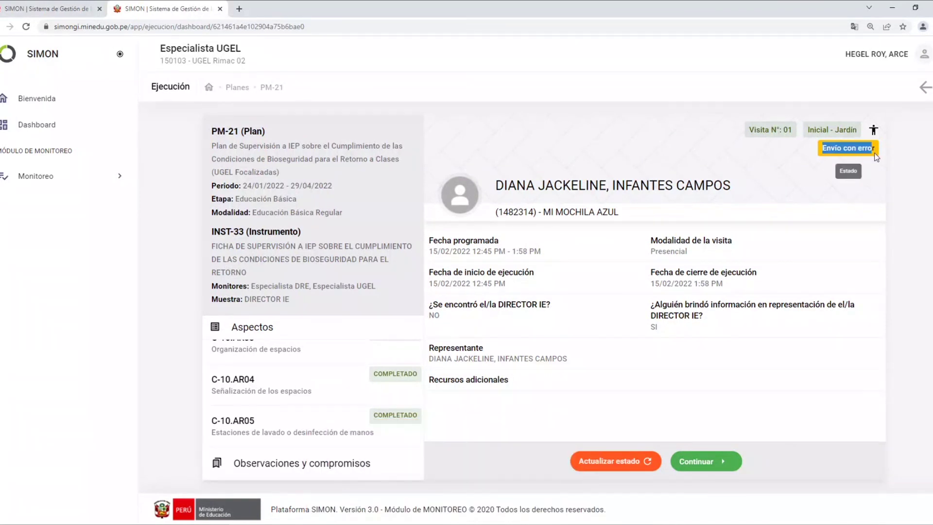
{"action": "left_click", "coordinate": [847, 162]}
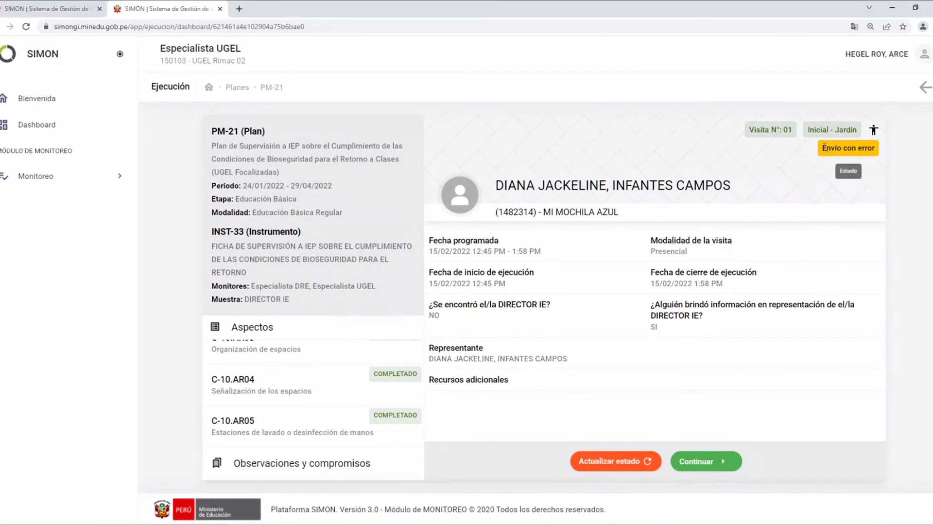
{"action": "left_click_drag", "start_coordinate": [824, 147], "coordinate": [884, 151]}
{"action": "left_click", "coordinate": [817, 209]}
- Go back to the Dashboard and open the results of instrument INST-33 in plan PM-21
{"action": "left_click", "coordinate": [39, 128]}
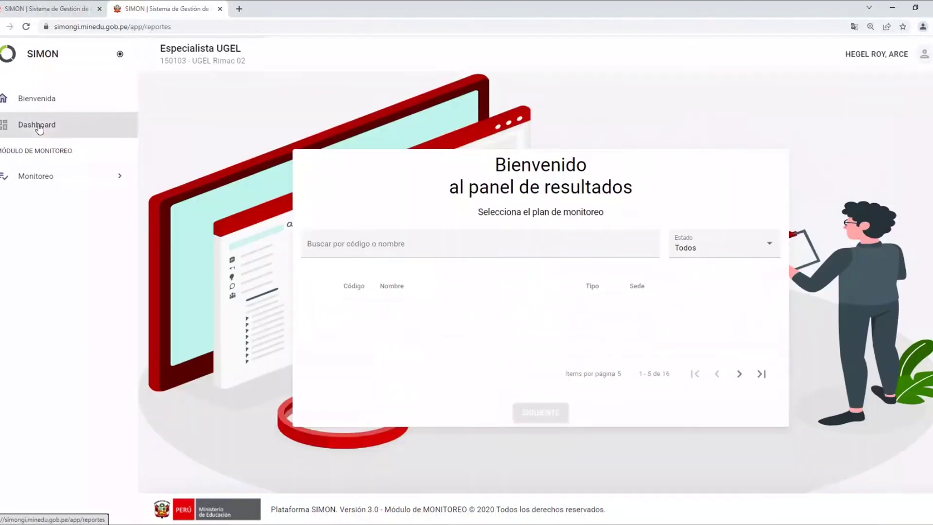
{"action": "left_click", "coordinate": [393, 334]}
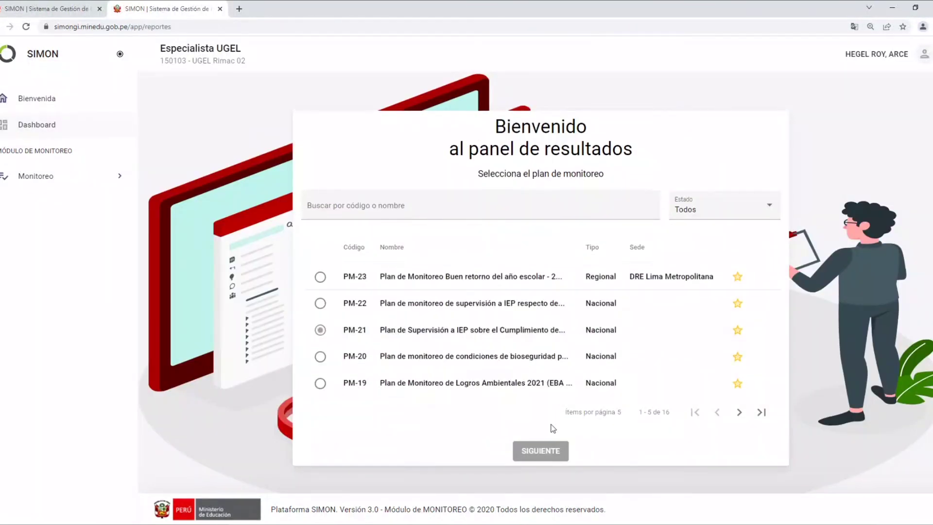
{"action": "left_click", "coordinate": [544, 452]}
{"action": "left_click", "coordinate": [429, 335]}
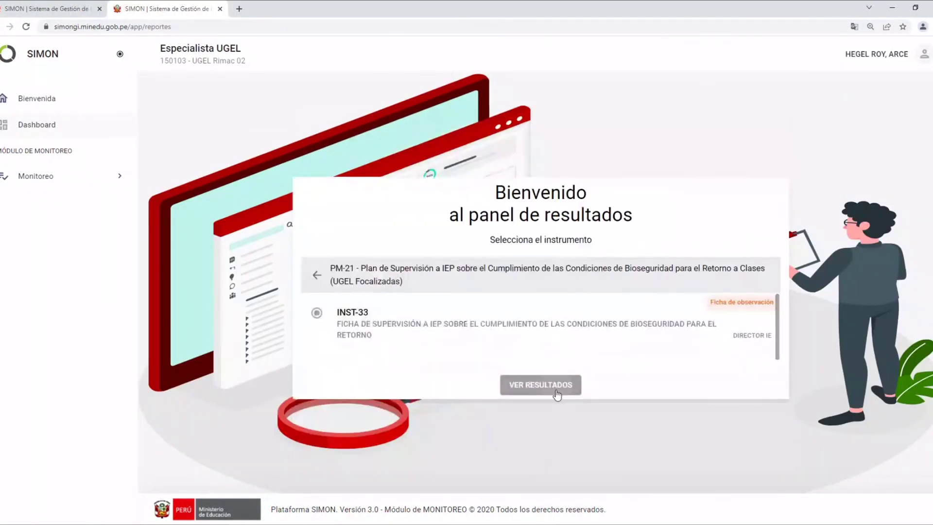
{"action": "left_click", "coordinate": [540, 384]}
{"action": "left_click", "coordinate": [654, 474]}
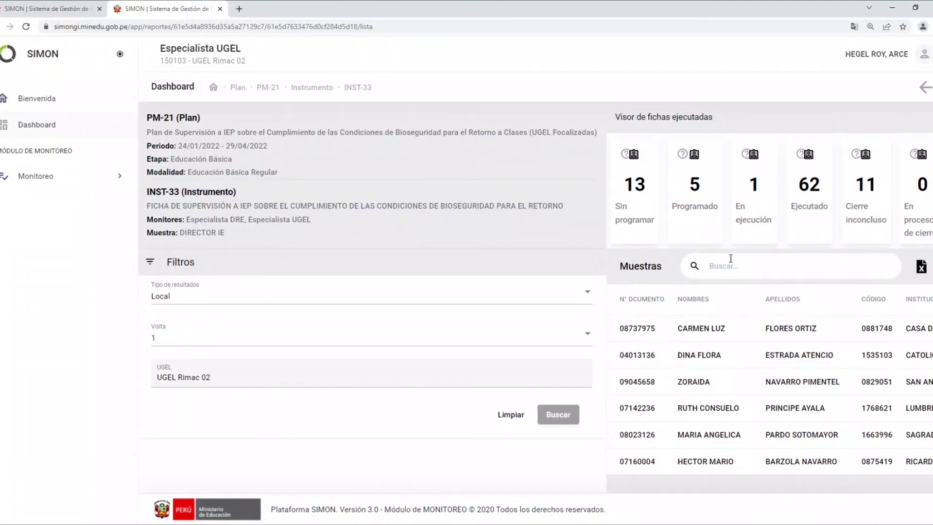
- Collapse the navigation sidebar and examine the samples list across its columns, focusing on the Estado column
{"action": "left_click", "coordinate": [120, 54]}
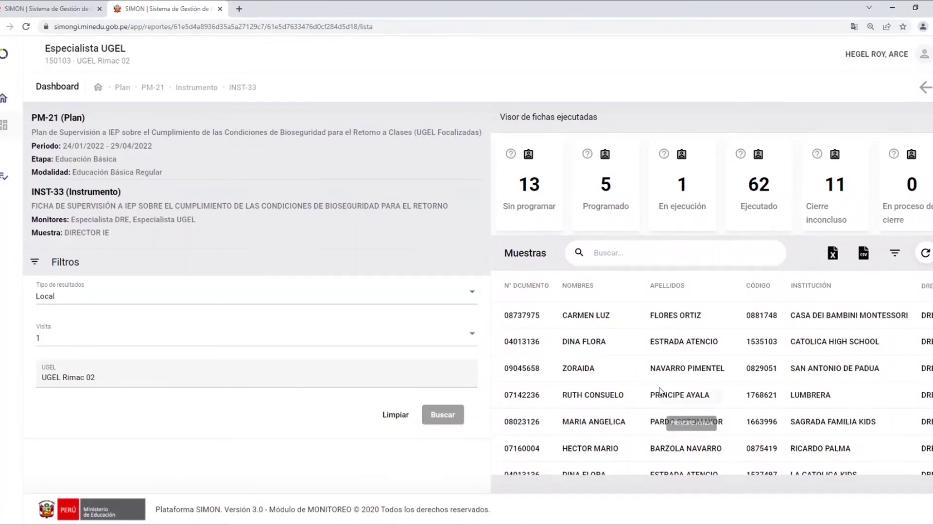
{"action": "scroll", "coordinate": [637, 379], "scroll_direction": "down", "scroll_amount": 2}
{"action": "scroll", "coordinate": [636, 375], "scroll_direction": "down", "scroll_amount": 2}
{"action": "scroll", "coordinate": [637, 376], "scroll_direction": "up", "scroll_amount": 4}
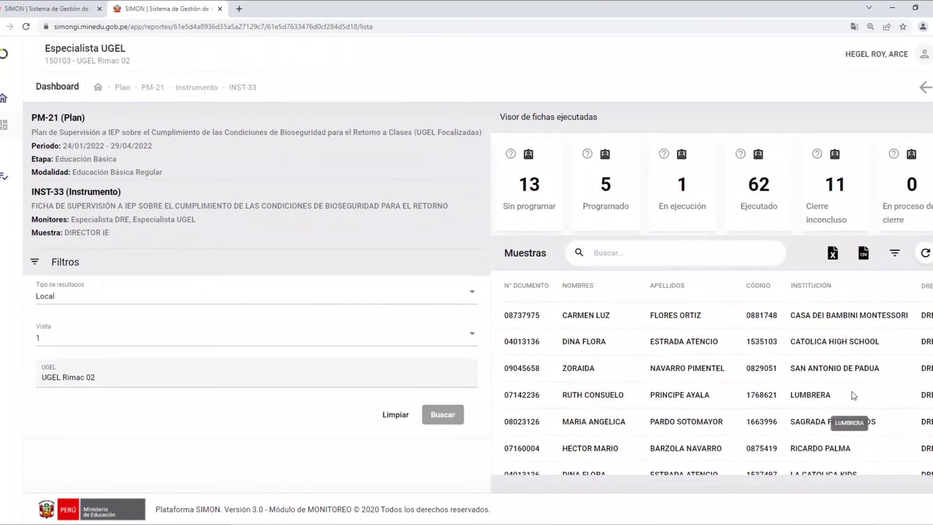
{"action": "scroll", "coordinate": [833, 479], "scroll_direction": "down", "scroll_amount": 4}
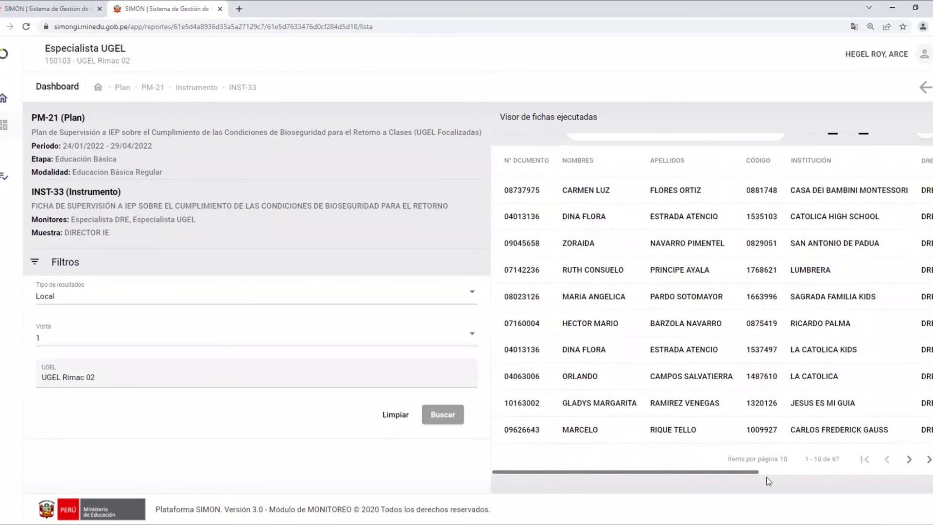
{"action": "left_click_drag", "start_coordinate": [750, 473], "coordinate": [932, 471]}
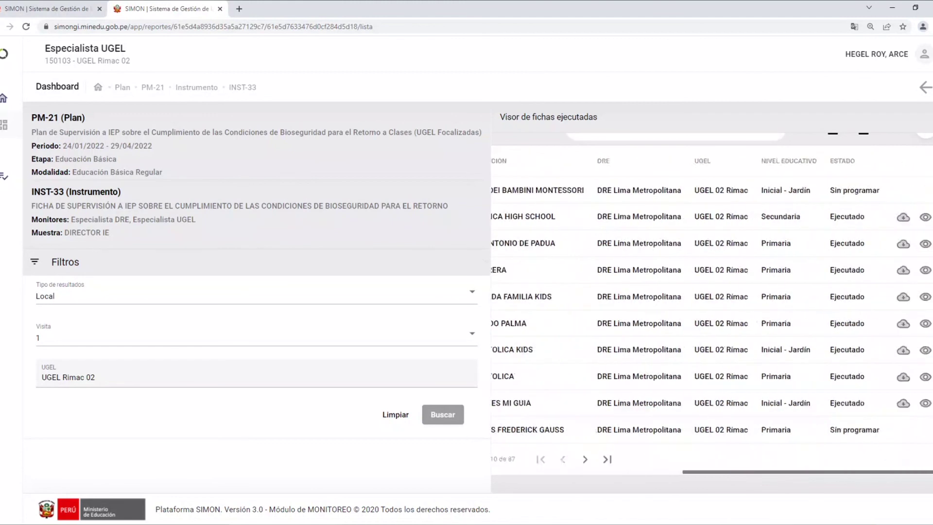
{"action": "left_click_drag", "start_coordinate": [846, 268], "coordinate": [834, 187]}
{"action": "double_click", "coordinate": [842, 161]}
{"action": "left_click_drag", "start_coordinate": [845, 471], "coordinate": [654, 480]}
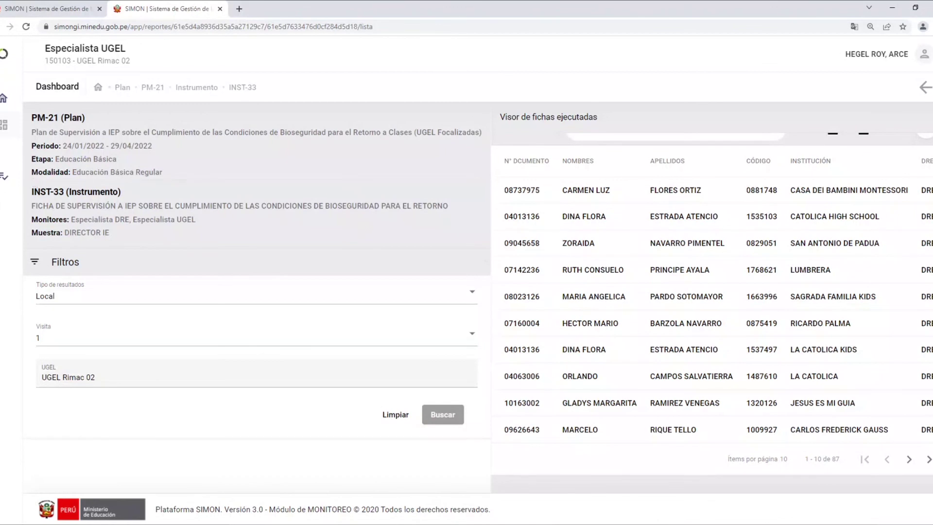
- Pin the navigation sidebar open and reload the Local visit 1 results of INST-33, plan PM-21, from the Dashboard
{"action": "mouse_move", "coordinate": [90, 58]}
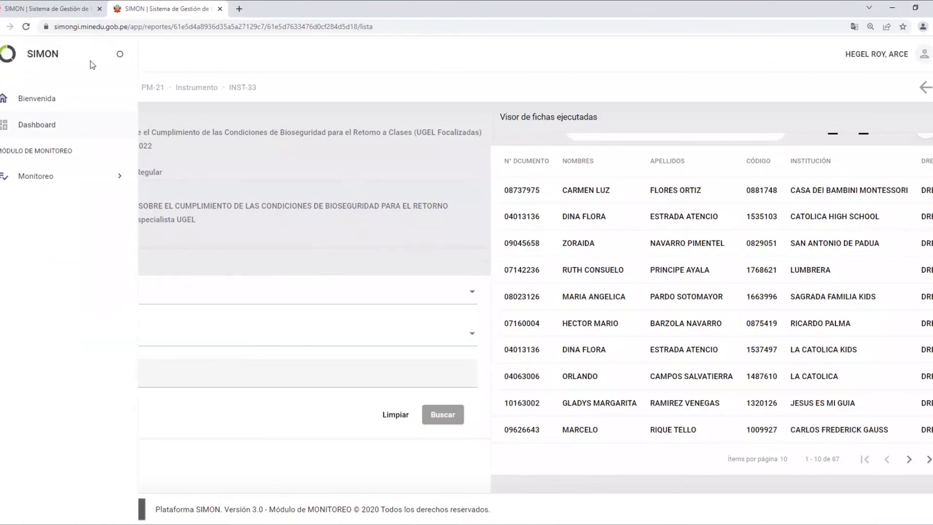
{"action": "left_click", "coordinate": [119, 55]}
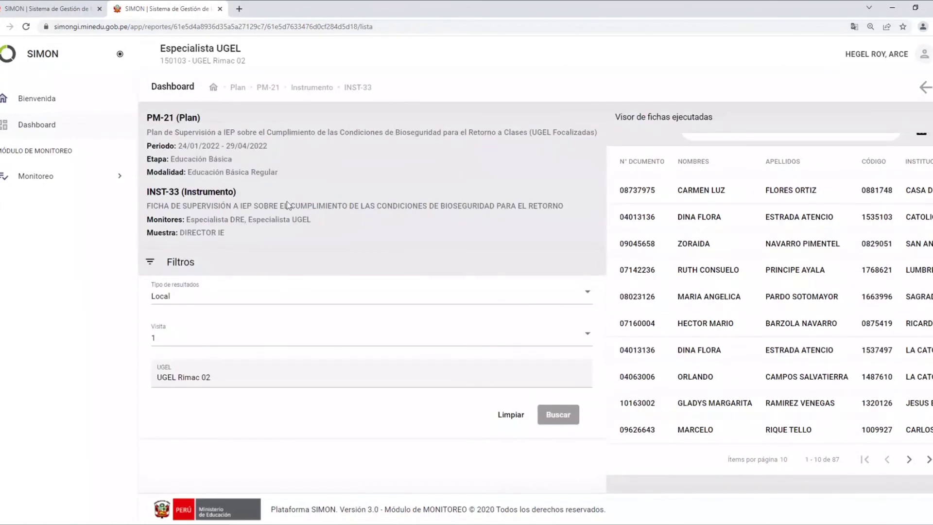
{"action": "left_click", "coordinate": [33, 126]}
{"action": "left_click", "coordinate": [428, 330]}
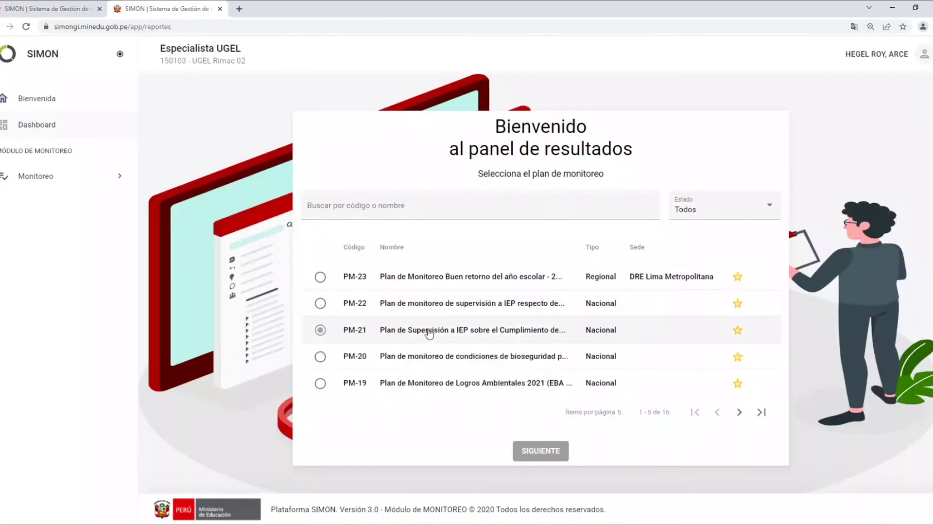
{"action": "left_click", "coordinate": [540, 452]}
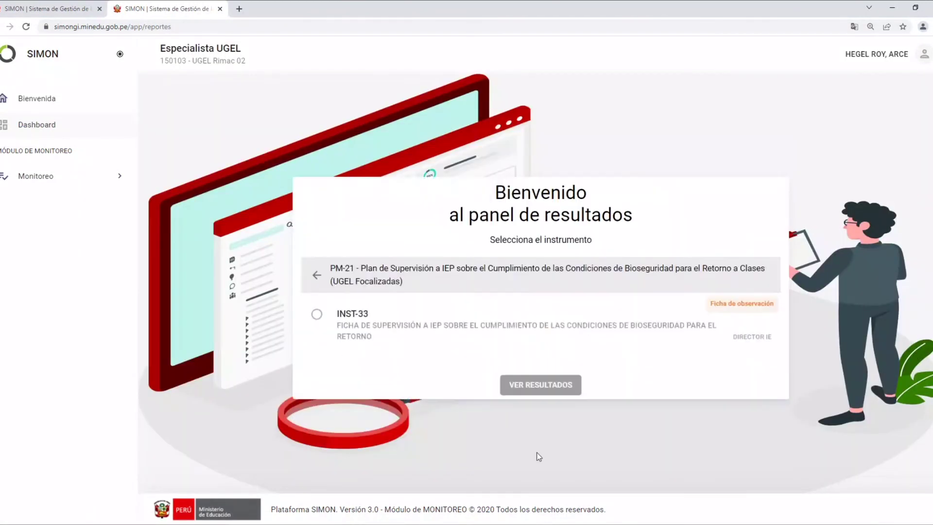
{"action": "left_click", "coordinate": [357, 325]}
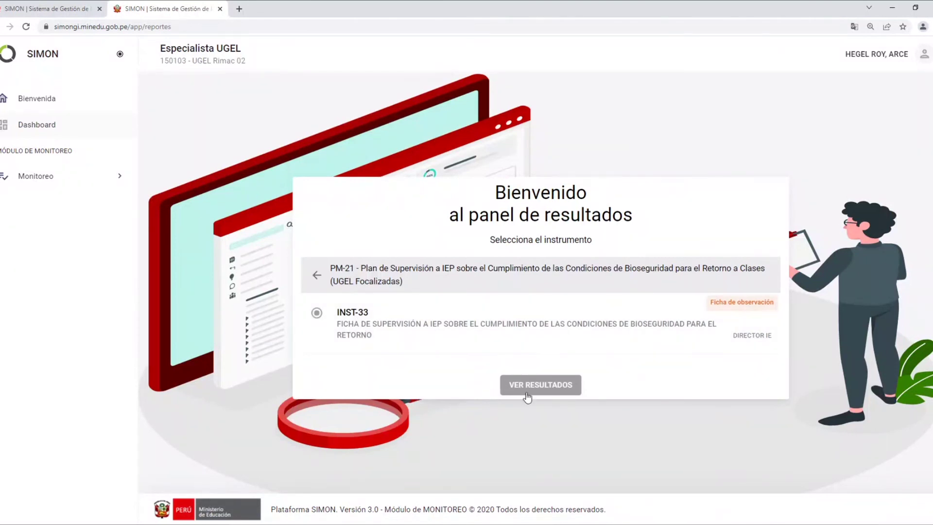
{"action": "left_click", "coordinate": [541, 386]}
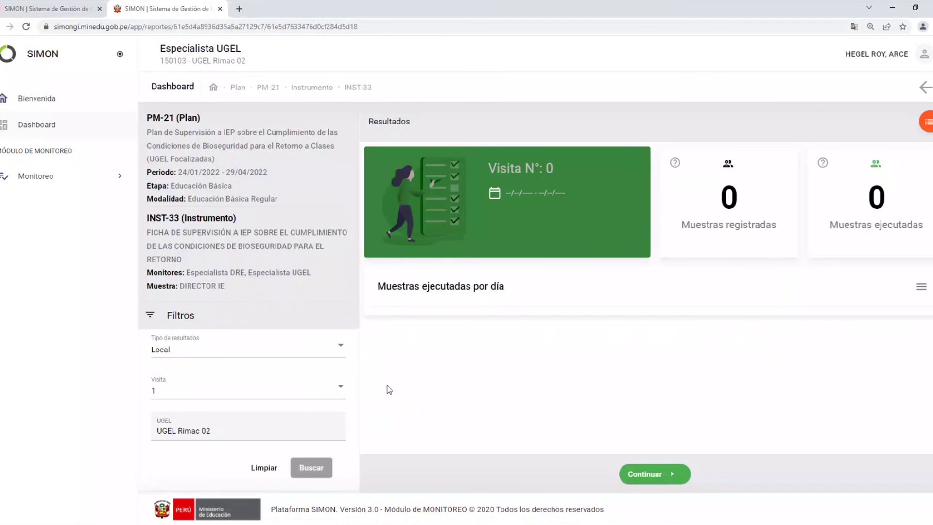
{"action": "left_click", "coordinate": [315, 474]}
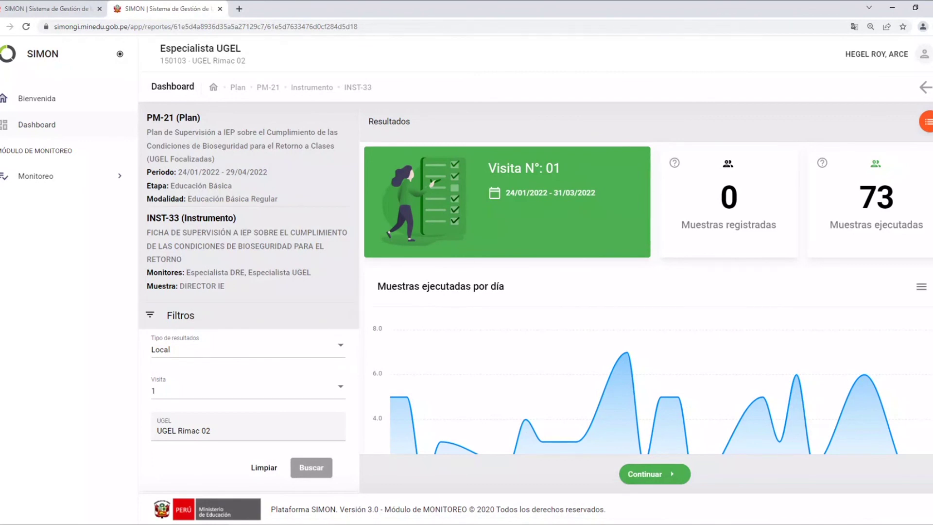
- Reduce the browser zoom to 90 % and collapse the Filtros section
{"action": "left_click", "coordinate": [931, 26]}
{"action": "left_click", "coordinate": [870, 121]}
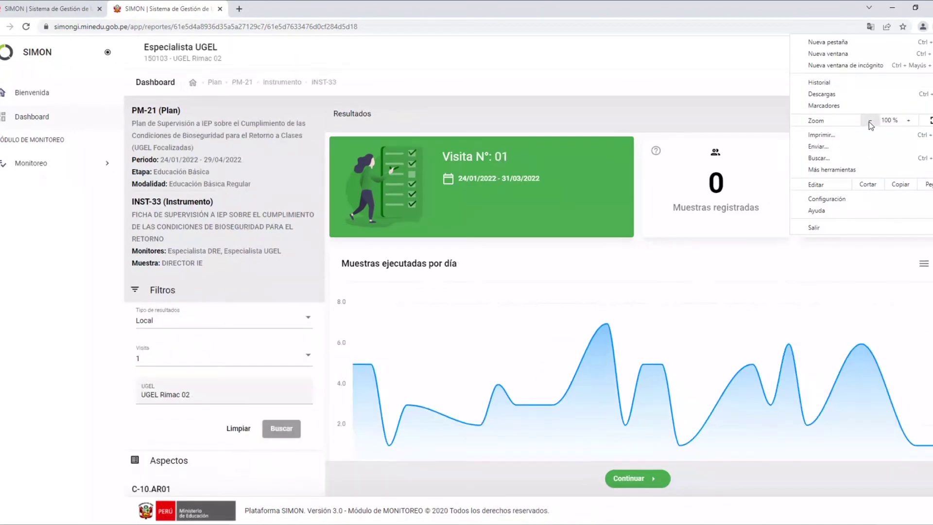
{"action": "left_click", "coordinate": [869, 122]}
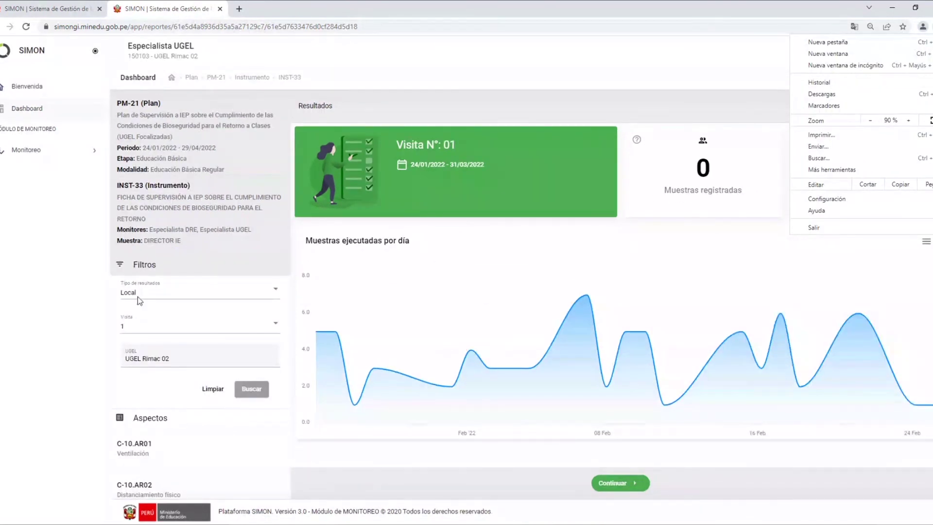
{"action": "left_click", "coordinate": [122, 266]}
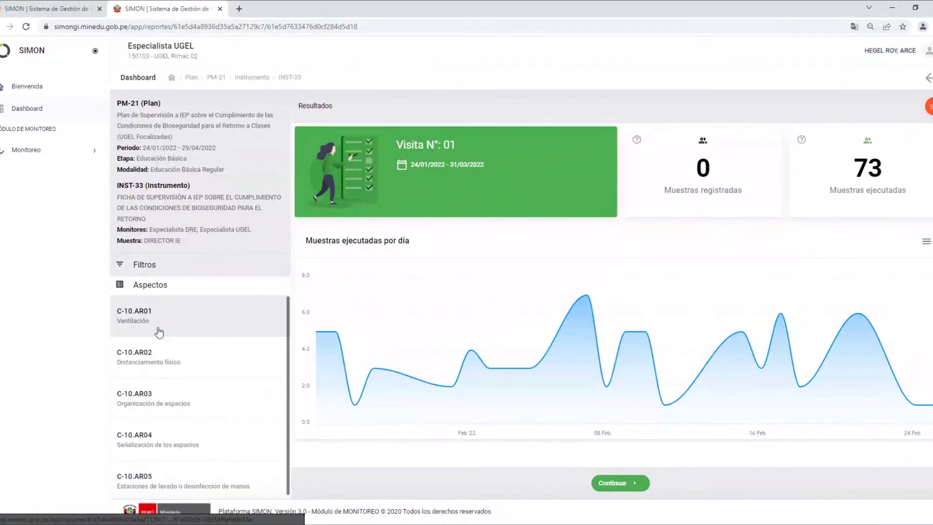
- Open the results of aspect C-10.AR01 Ventilación and preview the answer options of question 1
{"action": "left_click", "coordinate": [144, 319]}
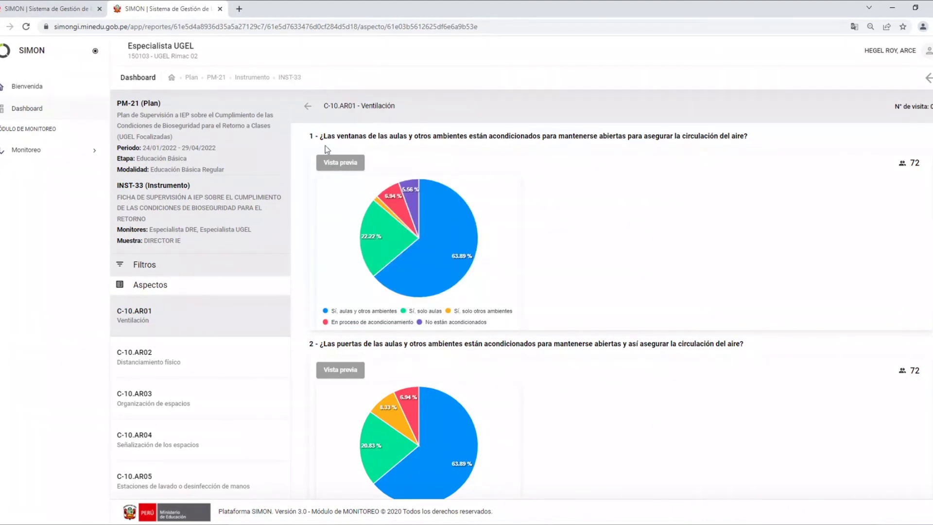
{"action": "left_click", "coordinate": [342, 164]}
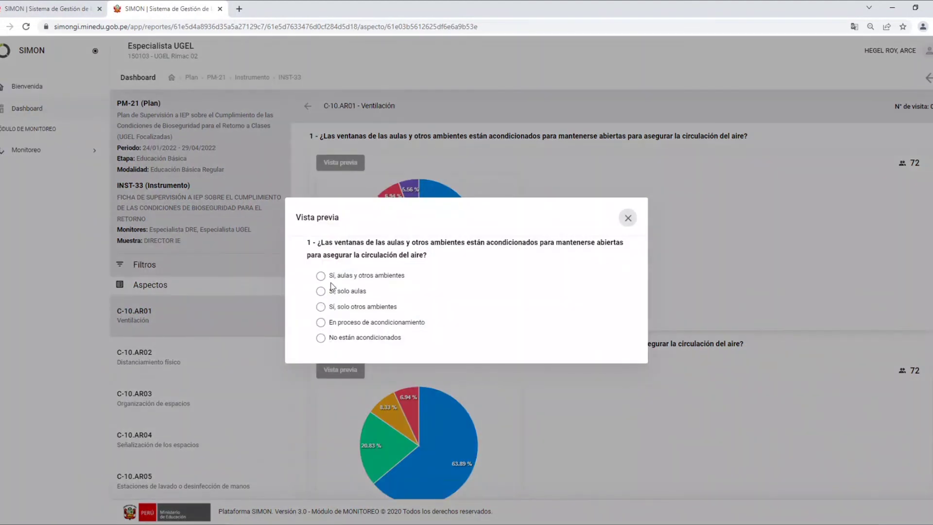
{"action": "left_click", "coordinate": [628, 219]}
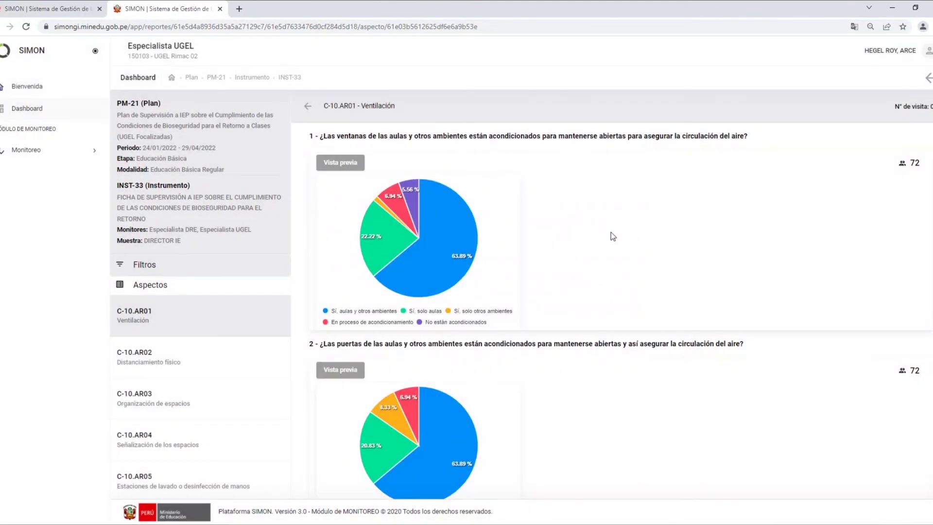
- Examine the response counts per slice in the Ventilación pie charts of questions 1 and 2
{"action": "mouse_move", "coordinate": [427, 204]}
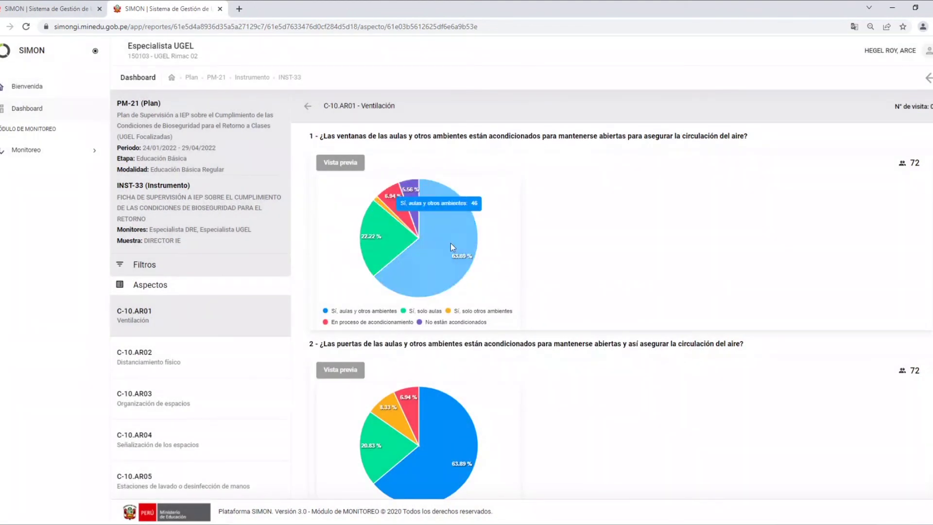
{"action": "mouse_move", "coordinate": [390, 265]}
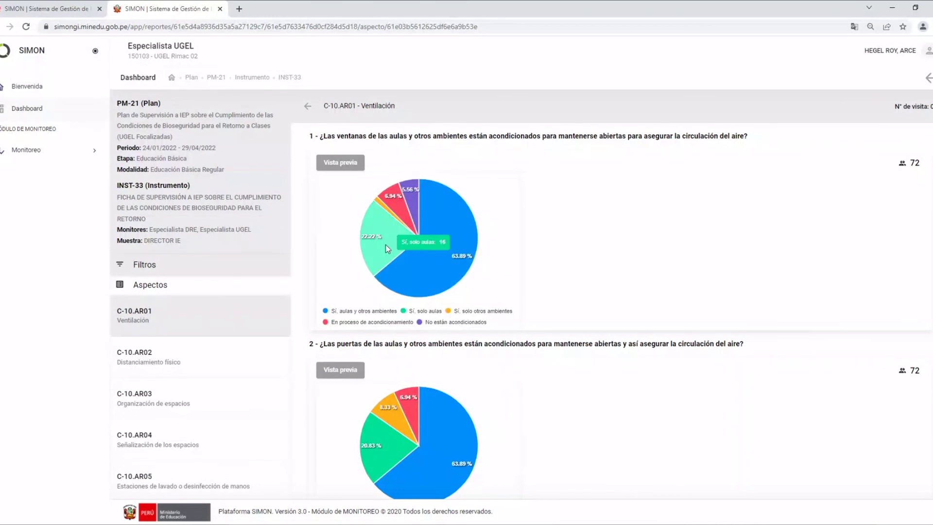
{"action": "mouse_move", "coordinate": [401, 219]}
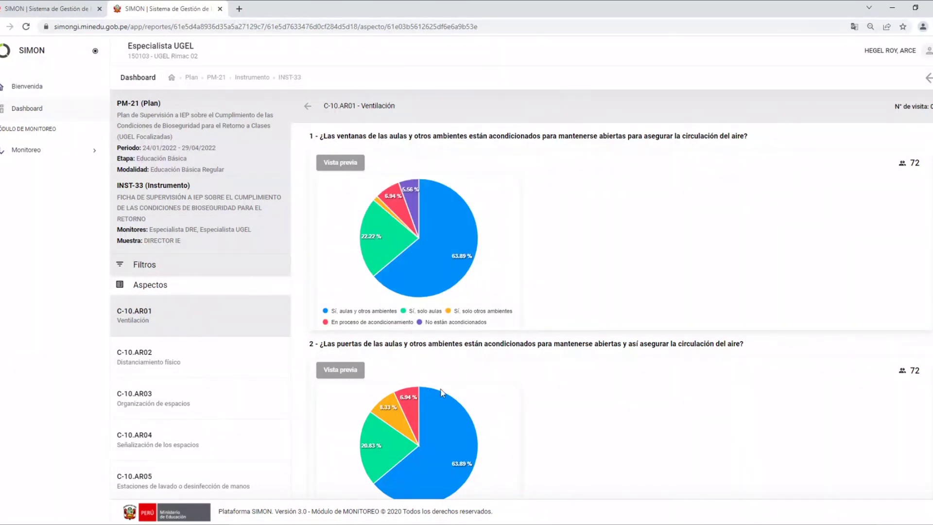
{"action": "mouse_move", "coordinate": [427, 400]}
{"action": "scroll", "coordinate": [427, 401], "scroll_direction": "down", "scroll_amount": 1}
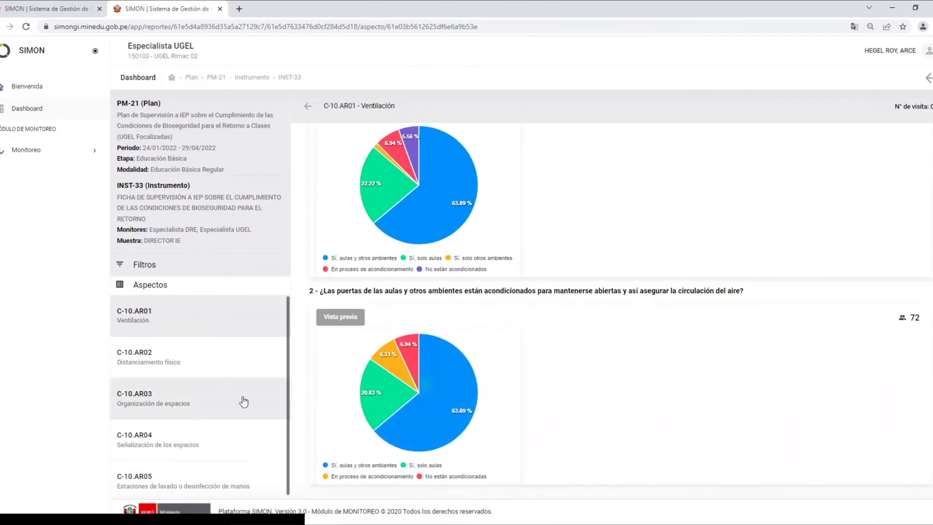
- Open aspect C-10.AR02 Distanciamiento físico and examine the charts of both questions
{"action": "left_click", "coordinate": [155, 362]}
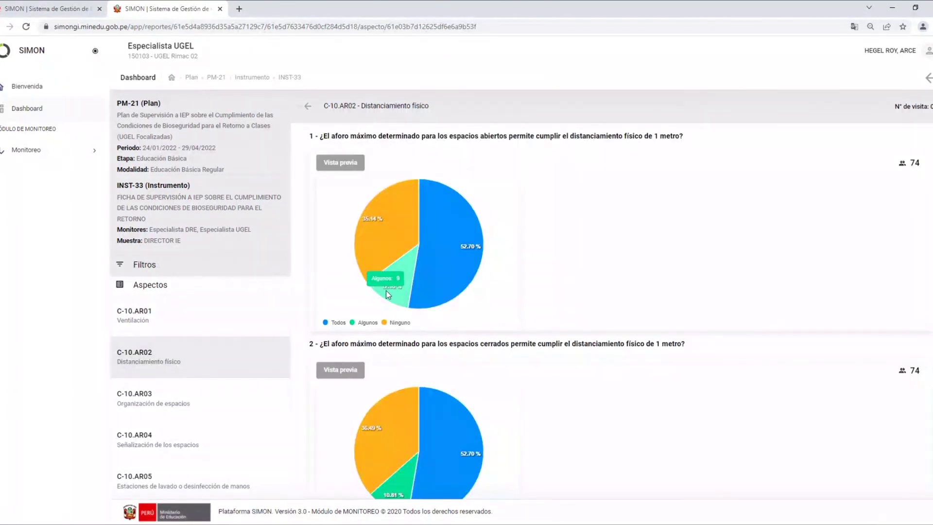
{"action": "mouse_move", "coordinate": [465, 240]}
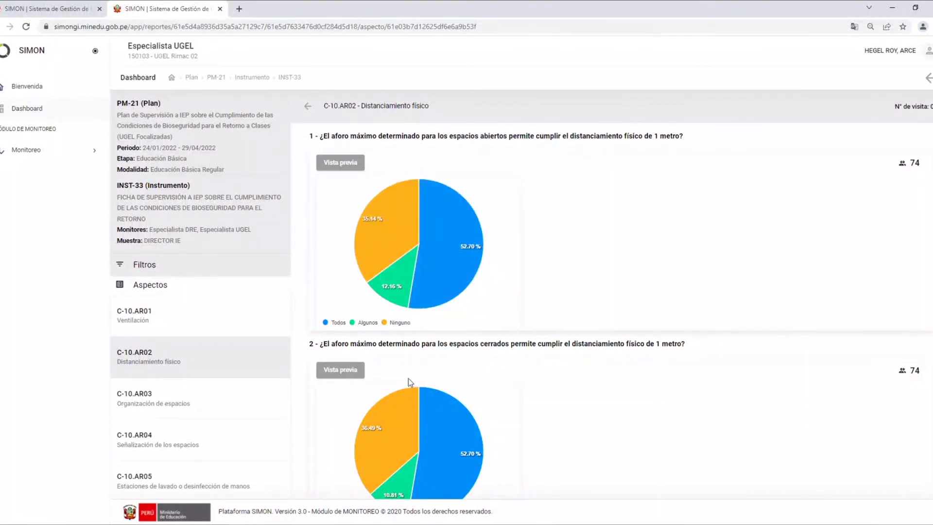
{"action": "scroll", "coordinate": [408, 378], "scroll_direction": "down", "scroll_amount": 1}
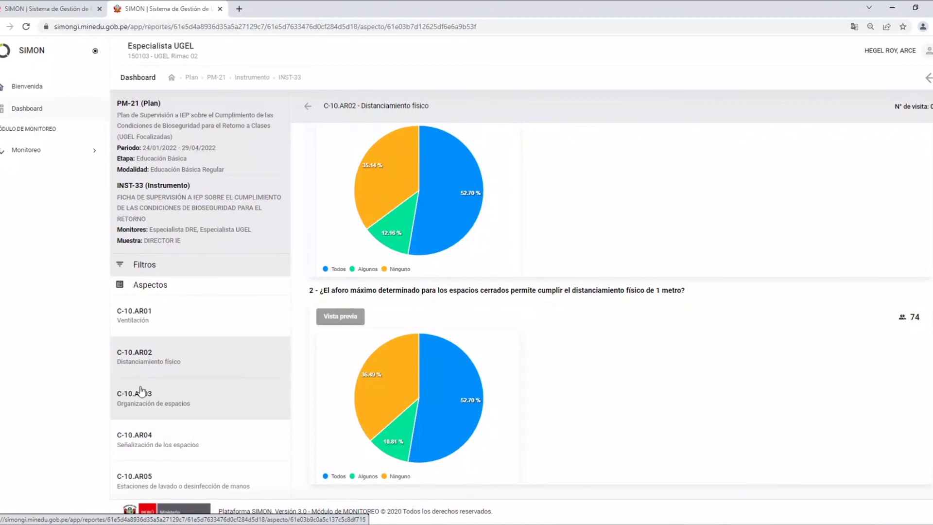
- Go through aspects C-10.AR01 and C-10.AR02 again, and examine the pie chart of C-10.AR03 Organización de espacios
{"action": "left_click", "coordinate": [162, 319]}
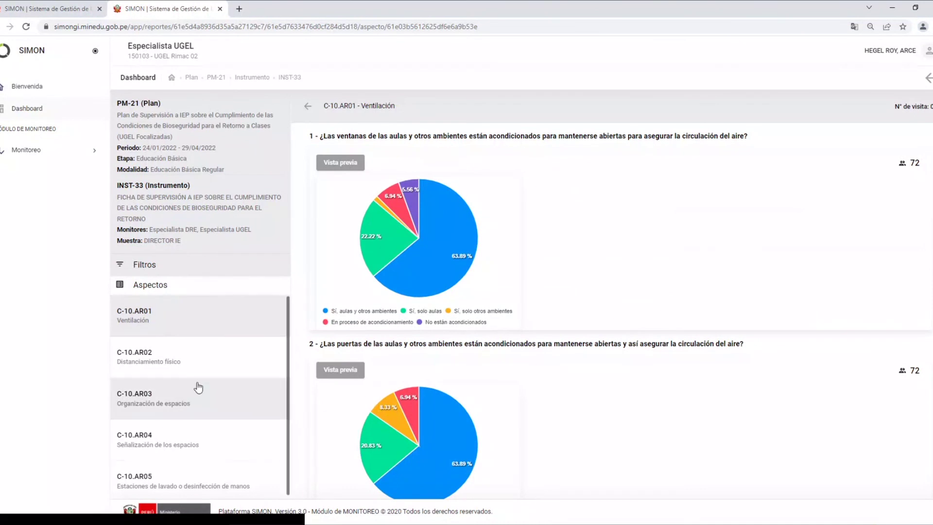
{"action": "left_click", "coordinate": [214, 363]}
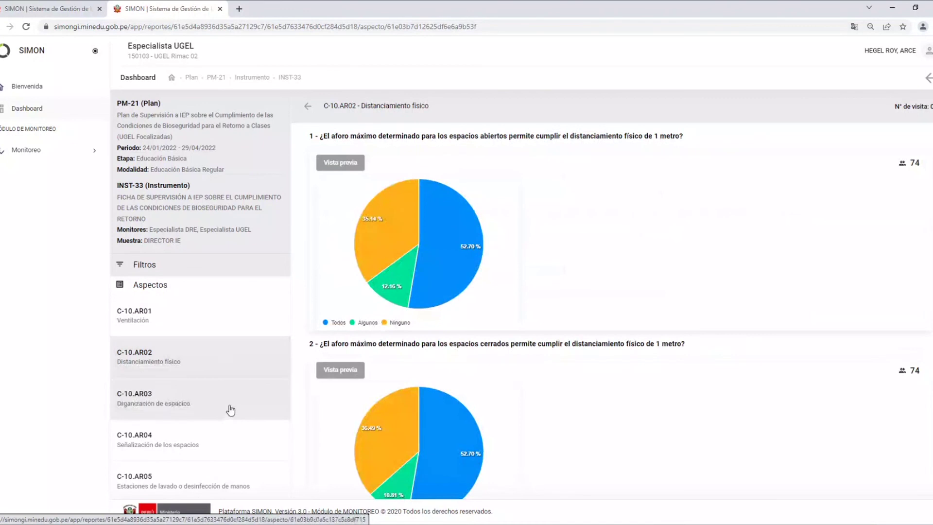
{"action": "left_click", "coordinate": [191, 406]}
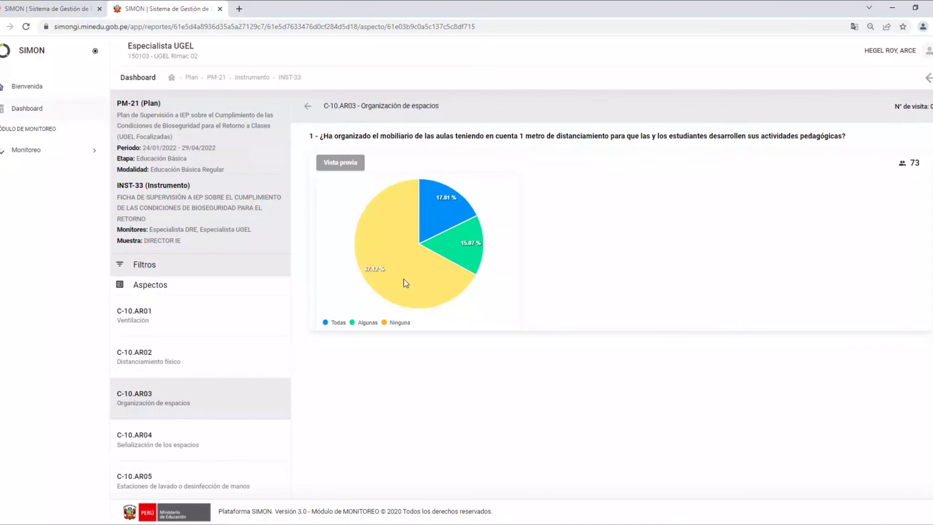
{"action": "mouse_move", "coordinate": [403, 240]}
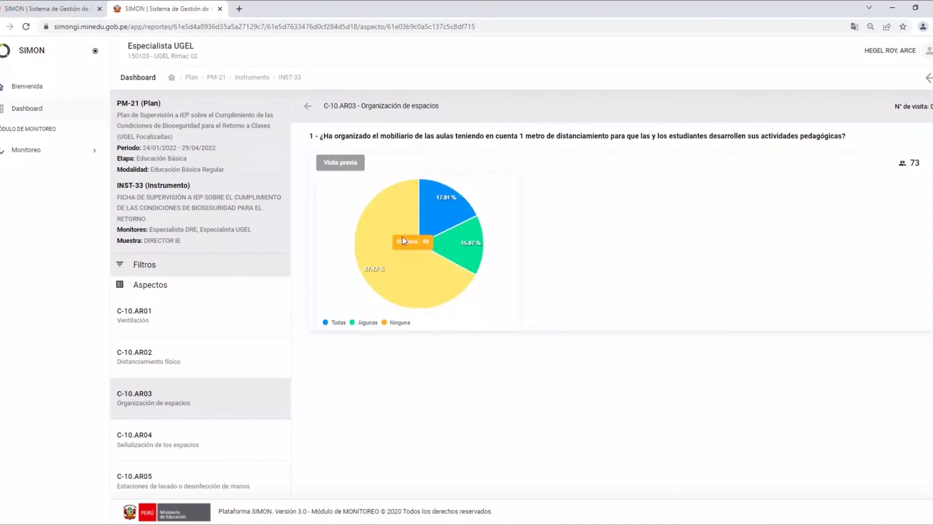
- Review the charts of aspect C-10.AR04 Señalización de los espacios and open C-10.AR05 Estaciones de lavado o desinfección de manos
{"action": "left_click", "coordinate": [153, 448]}
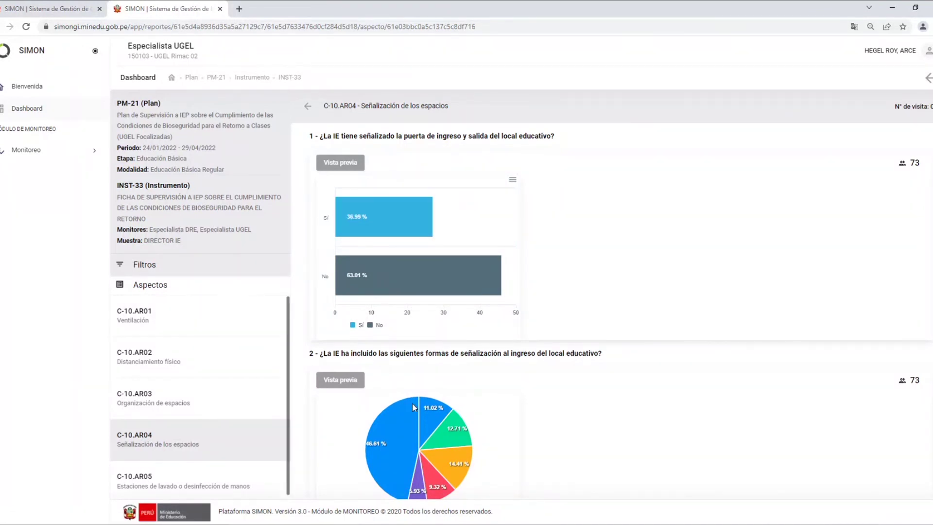
{"action": "scroll", "coordinate": [423, 363], "scroll_direction": "down", "scroll_amount": 4}
{"action": "scroll", "coordinate": [423, 364], "scroll_direction": "down", "scroll_amount": 13}
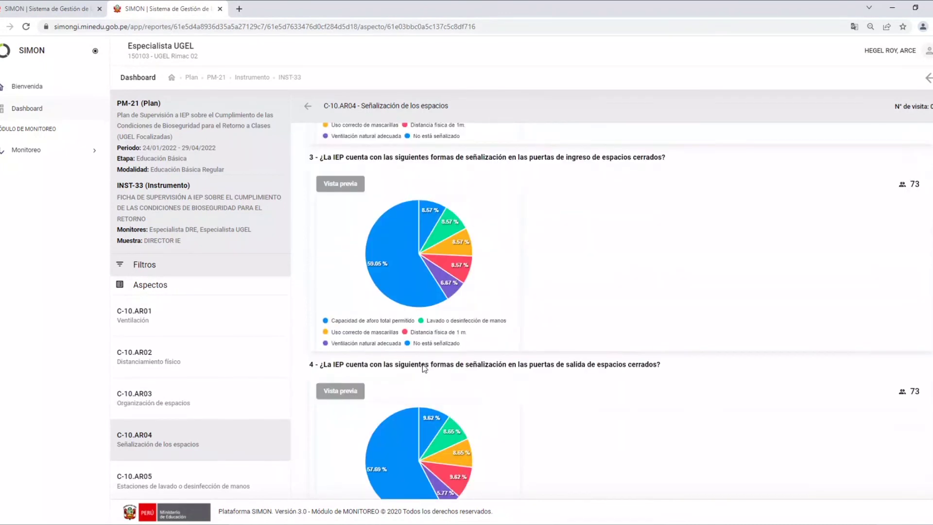
{"action": "scroll", "coordinate": [423, 364], "scroll_direction": "down", "scroll_amount": 5}
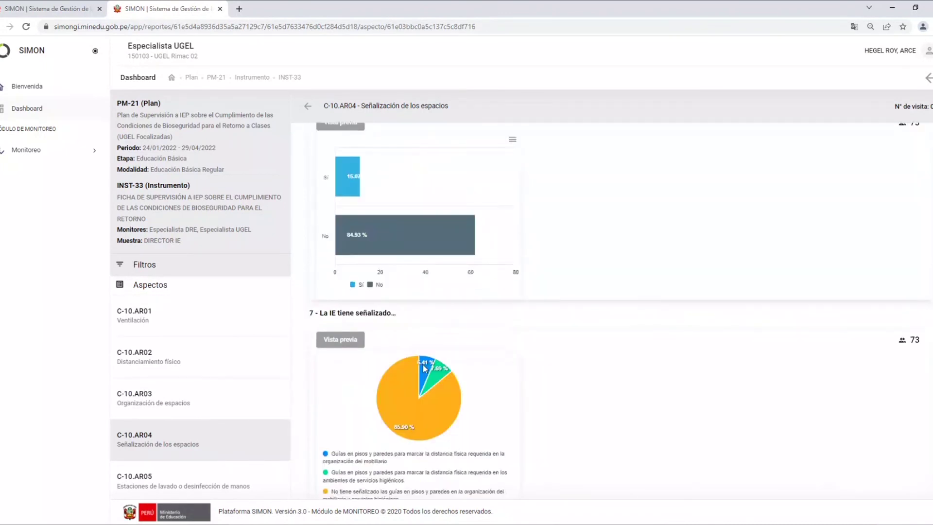
{"action": "left_click", "coordinate": [209, 483]}
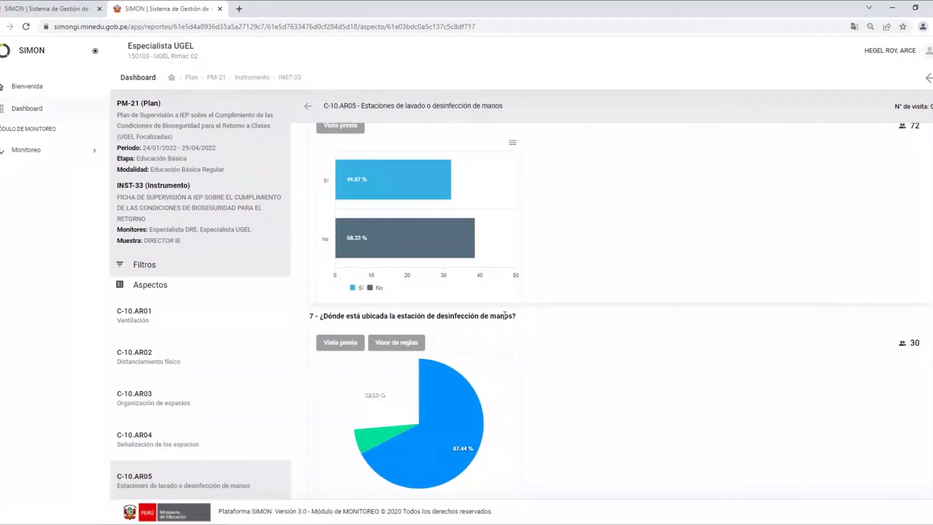